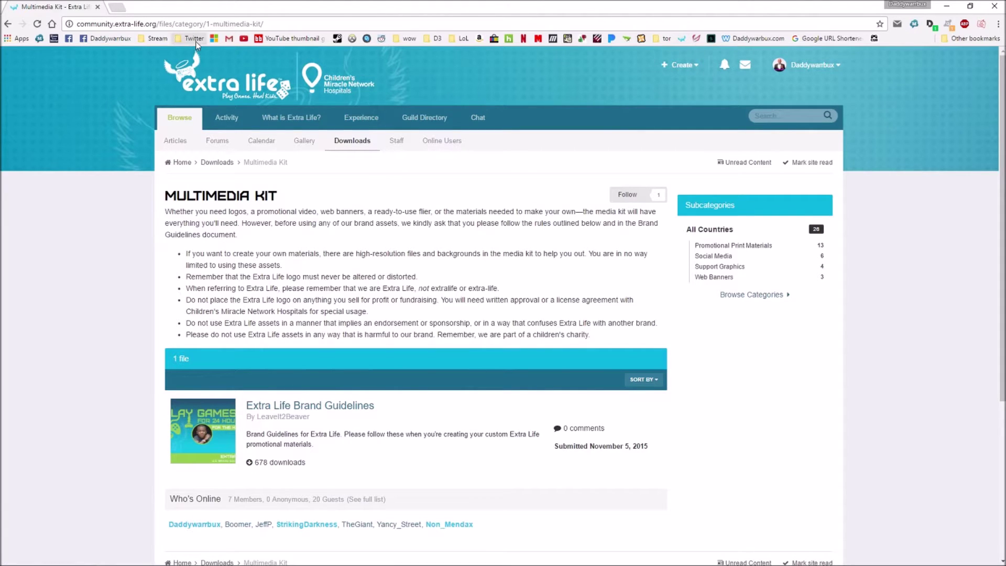
Skim the Multimedia Kit page and open the Downloads section of the Extra Life community site.
scroll(292, 269, down, 2)
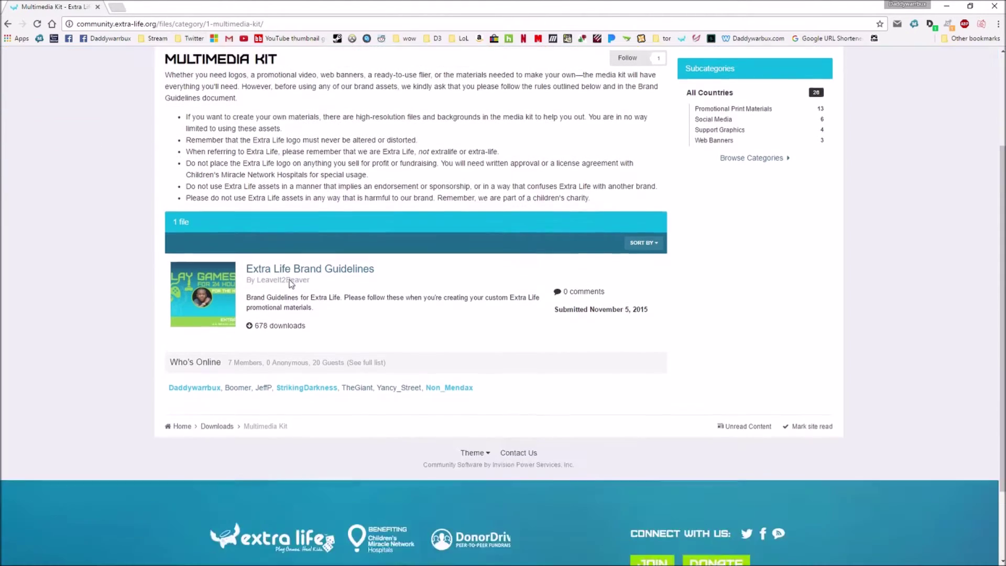
scroll(292, 269, up, 2)
click(365, 145)
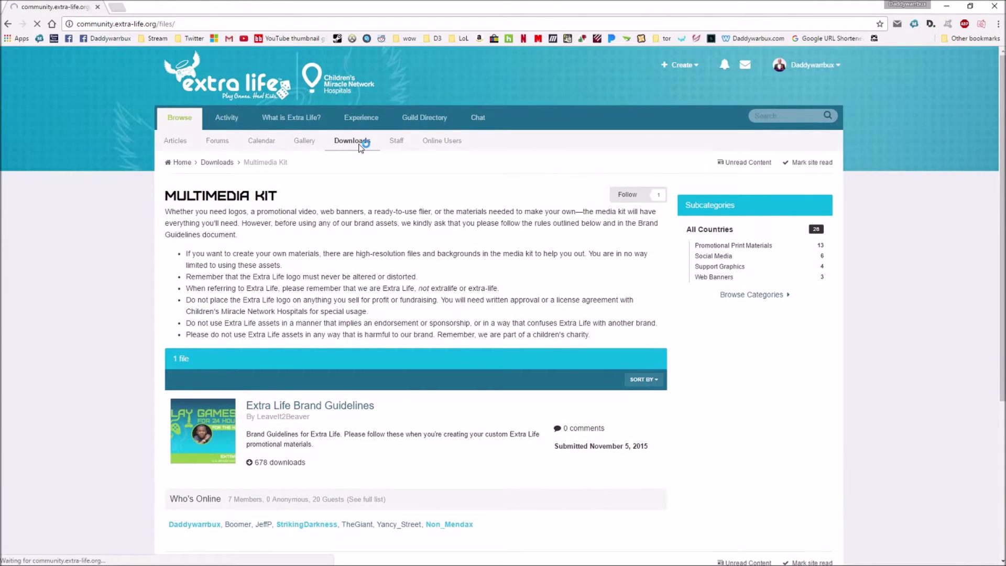
Browse the featured downloads for the StreamPro alerts guide, the transparent and blue frame overlays, and the profile buttons.
scroll(247, 170, down, 2)
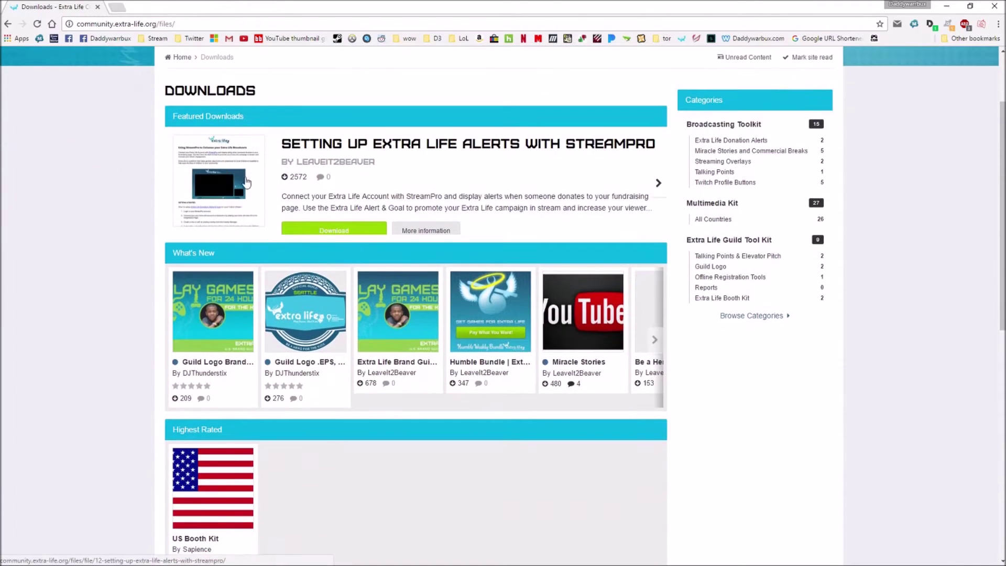
click(657, 183)
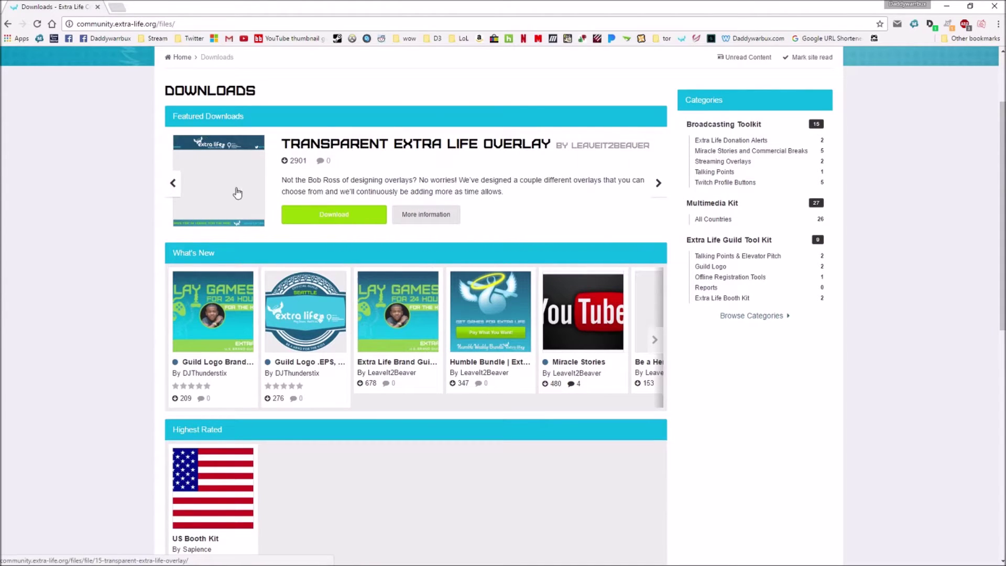
click(658, 183)
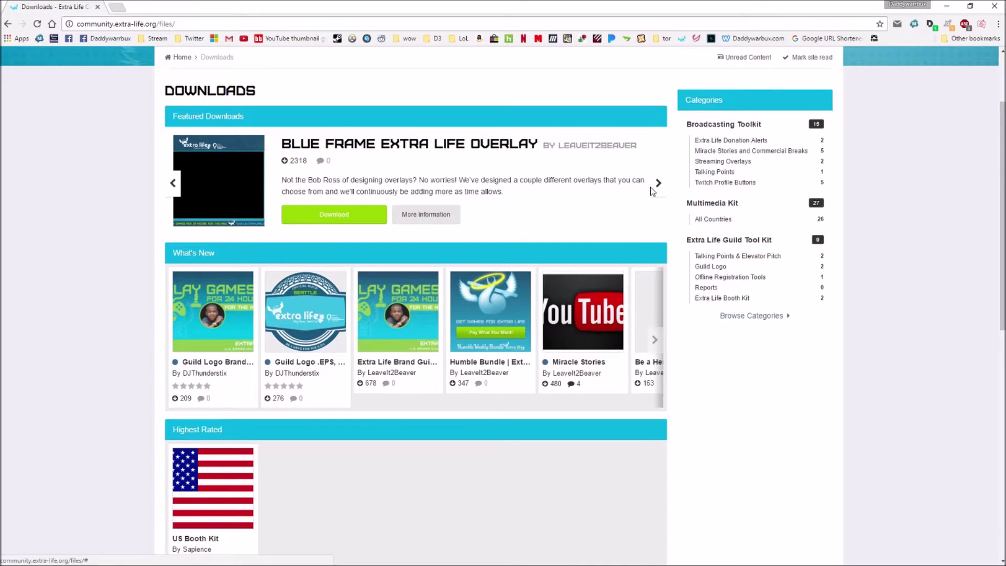
click(658, 184)
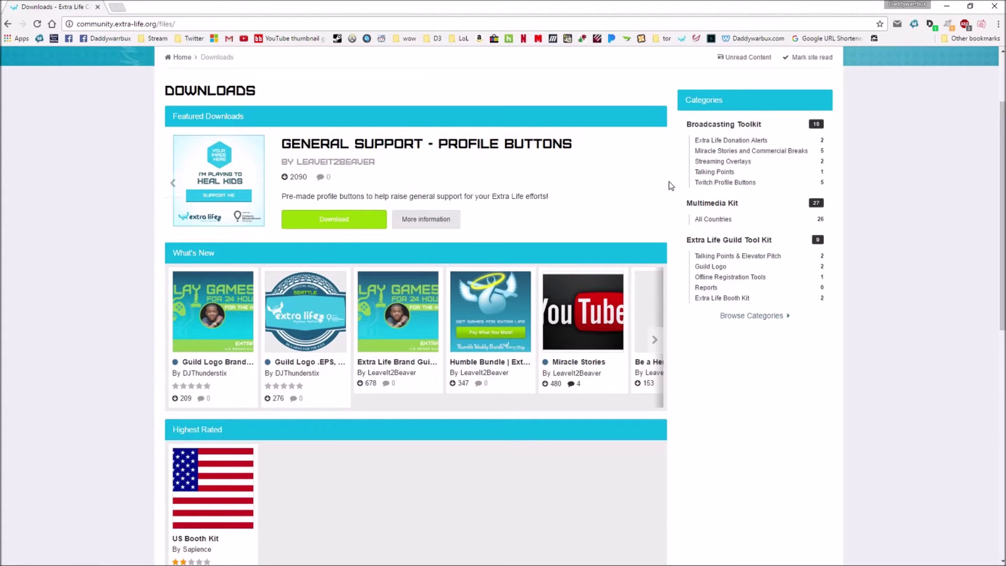
click(173, 184)
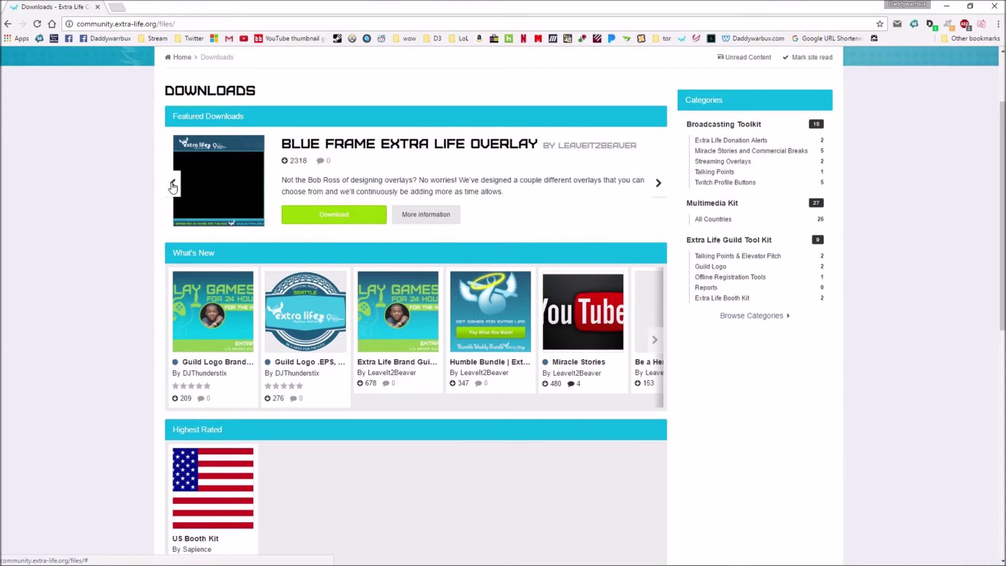
click(173, 183)
click(173, 183)
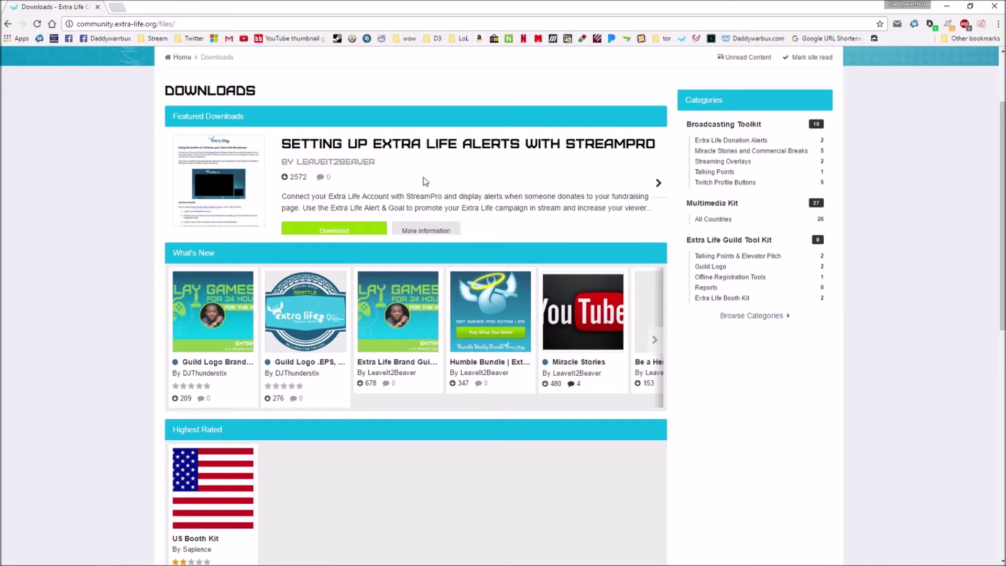
scroll(401, 186, up, 3)
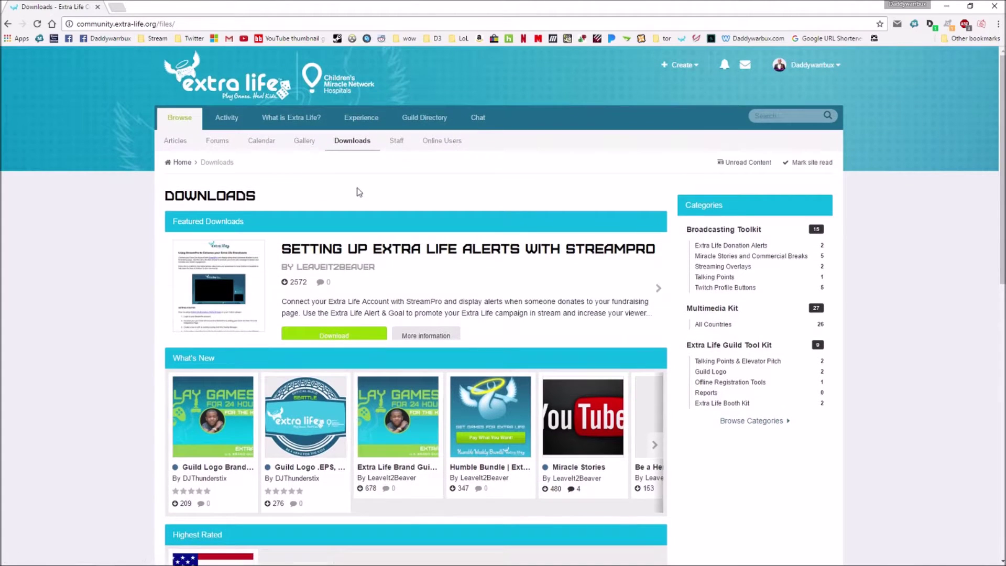
scroll(356, 192, down, 1)
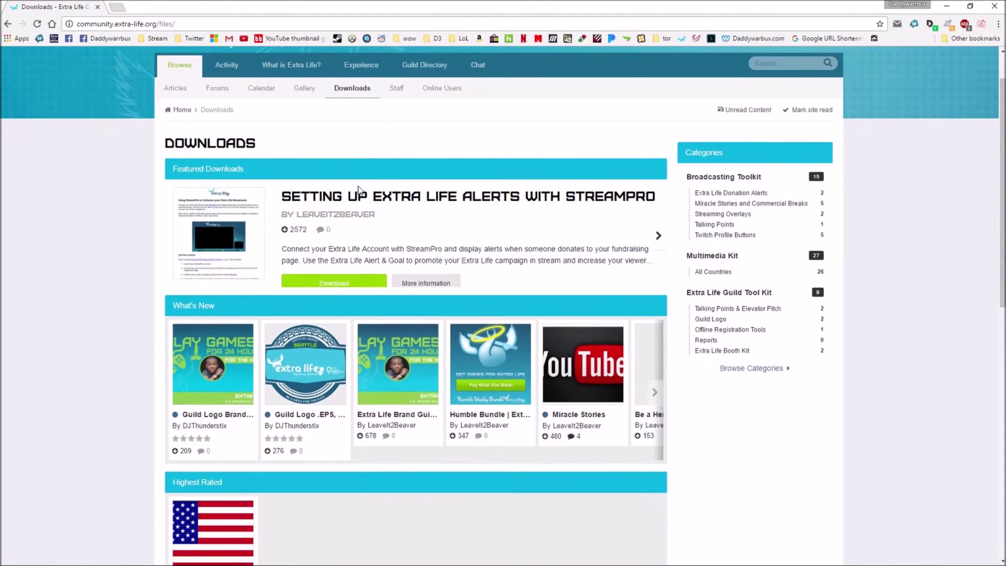
scroll(367, 186, down, 1)
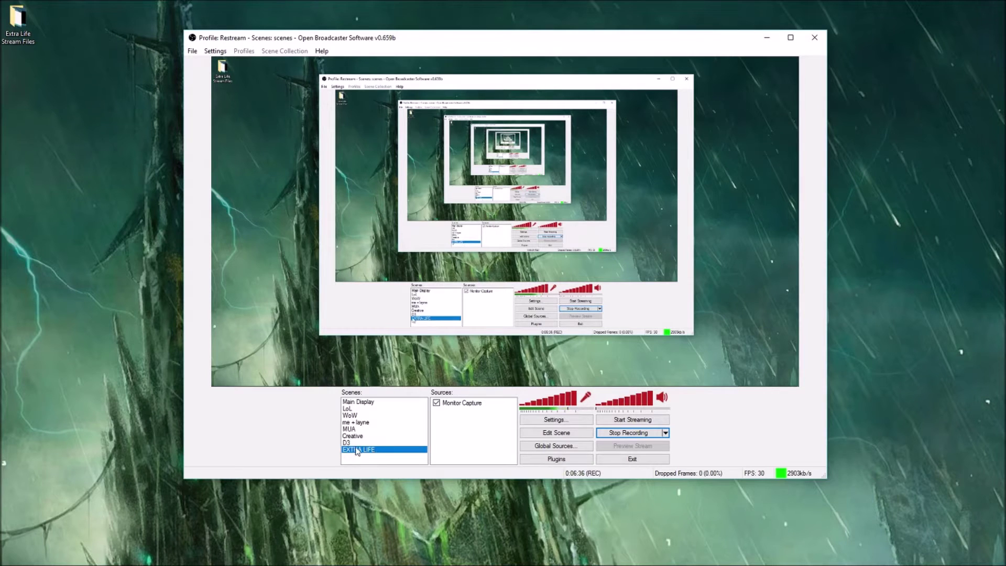
In Open Broadcaster Software, add an Image source to the EXTRA LIFE scene using the Transparent Extra Life Overlay file.
right_click(440, 426)
mouse_move(465, 435)
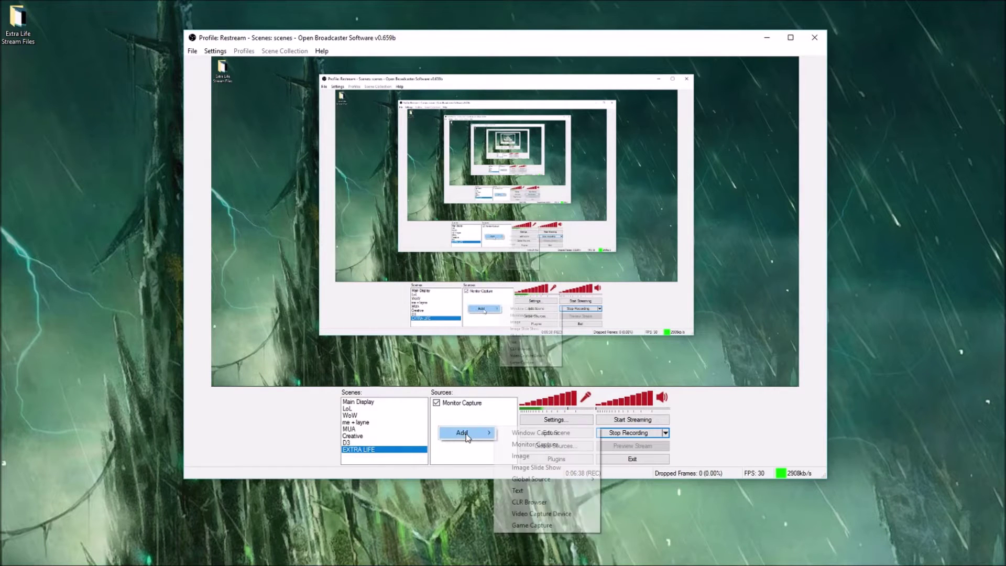
click(524, 456)
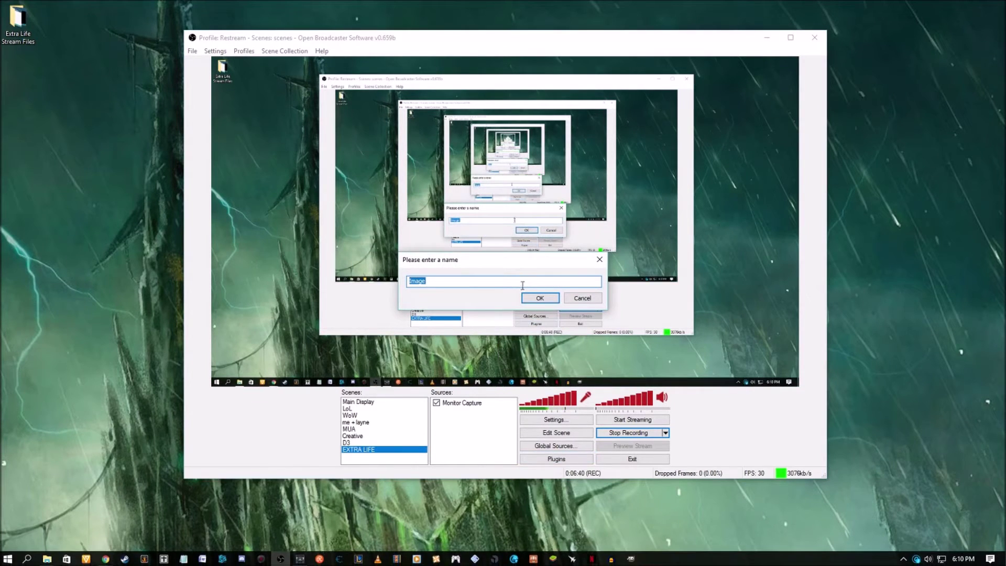
click(541, 302)
click(568, 200)
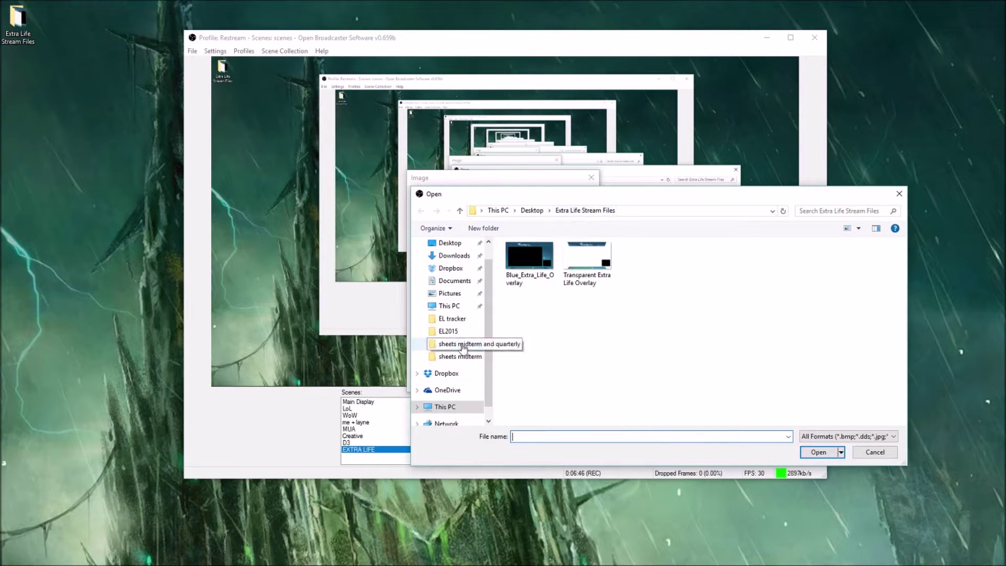
scroll(443, 314, up, 1)
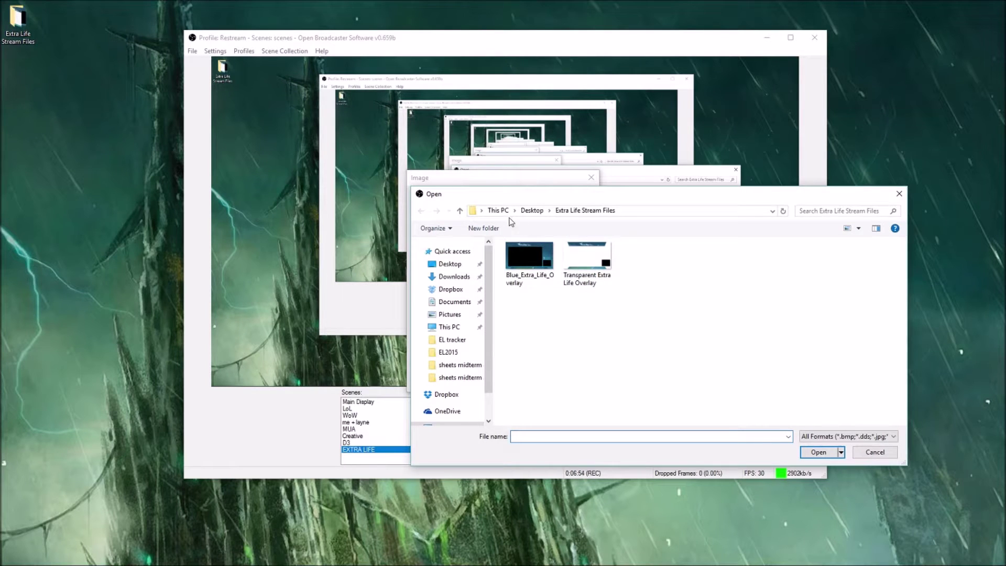
double_click(590, 257)
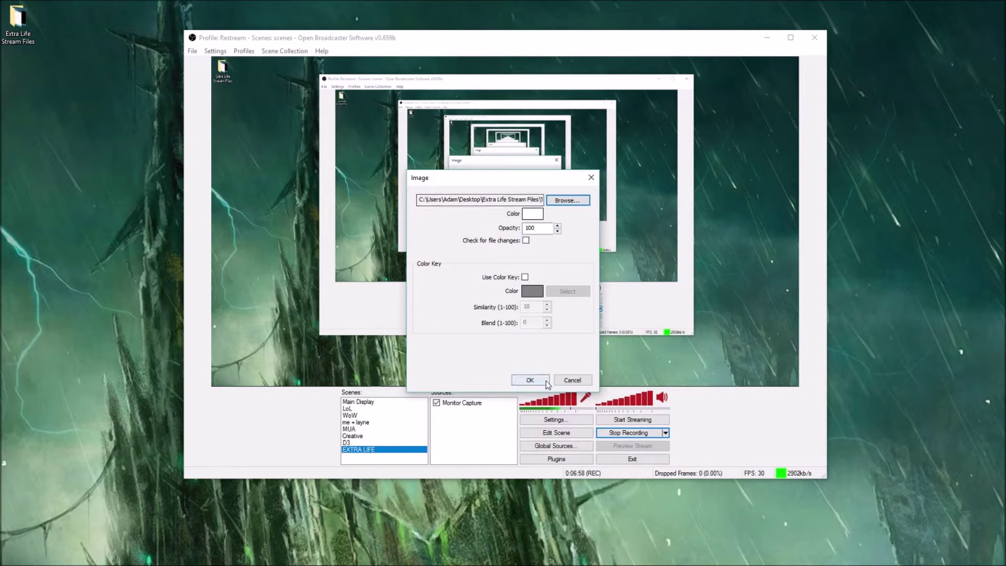
click(533, 378)
Add a Video Capture Device source named Logitech C270 to the scene, using the Logitech HD Webcam C270.
drag(582, 44, 521, 174)
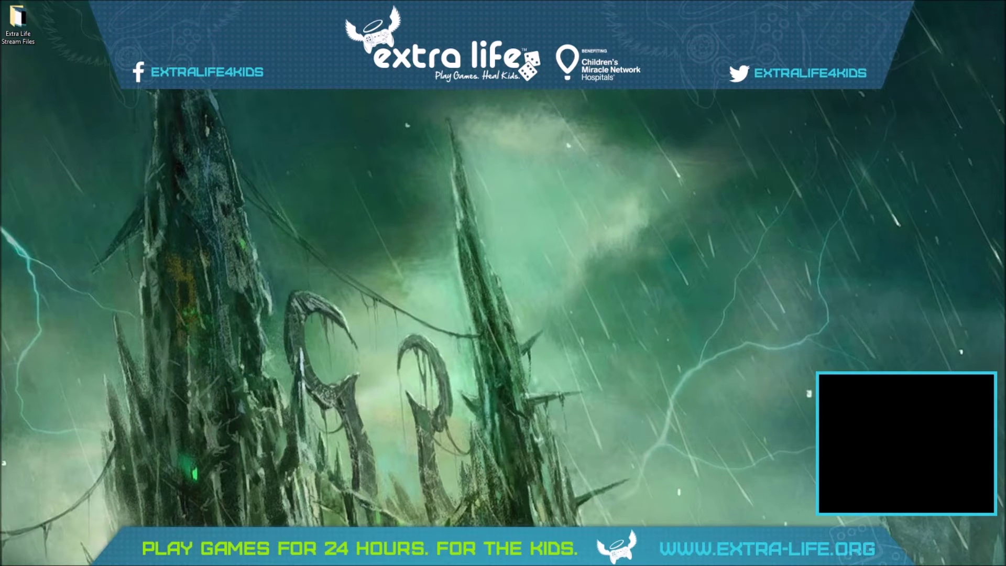
key(alt+Tab)
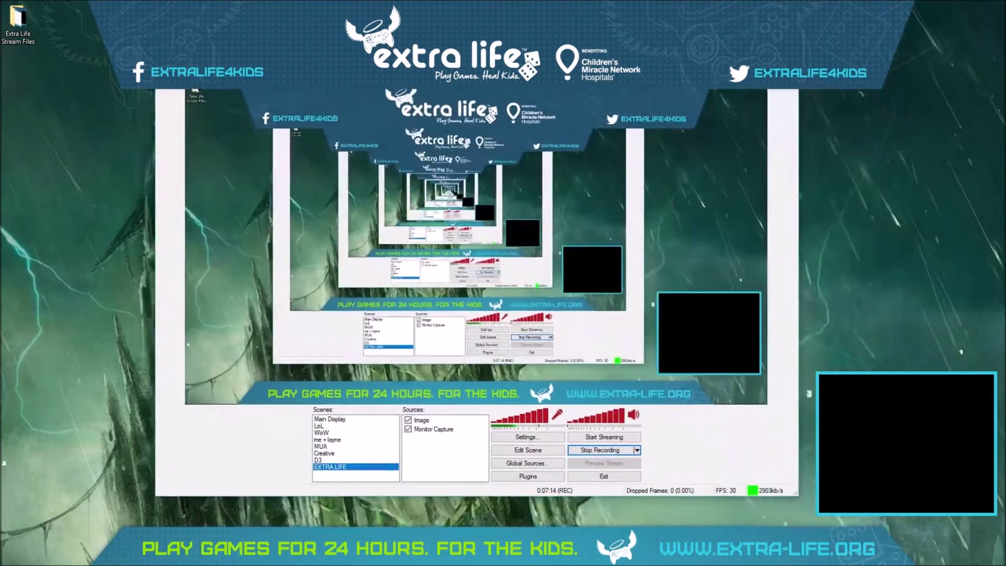
click(460, 447)
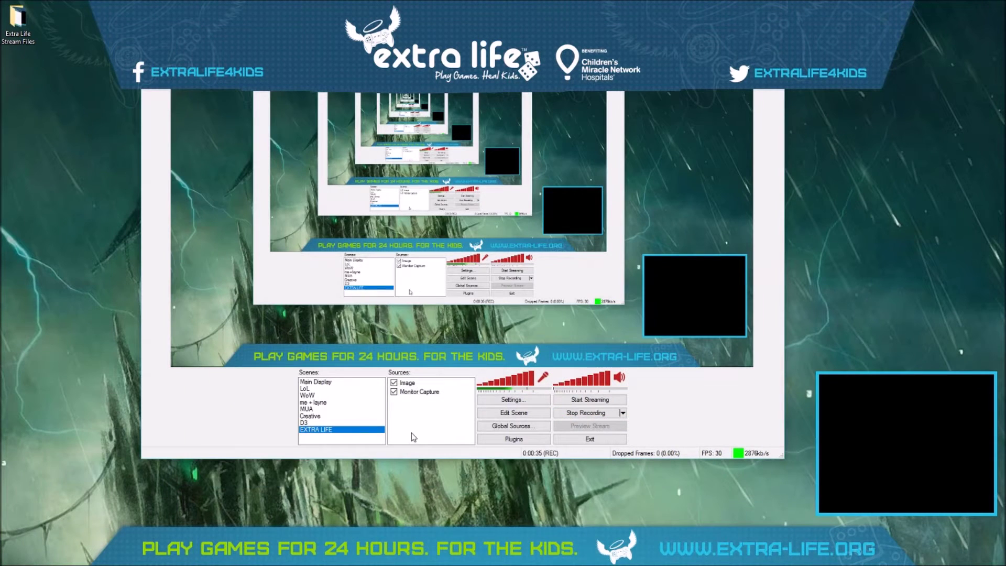
click(452, 417)
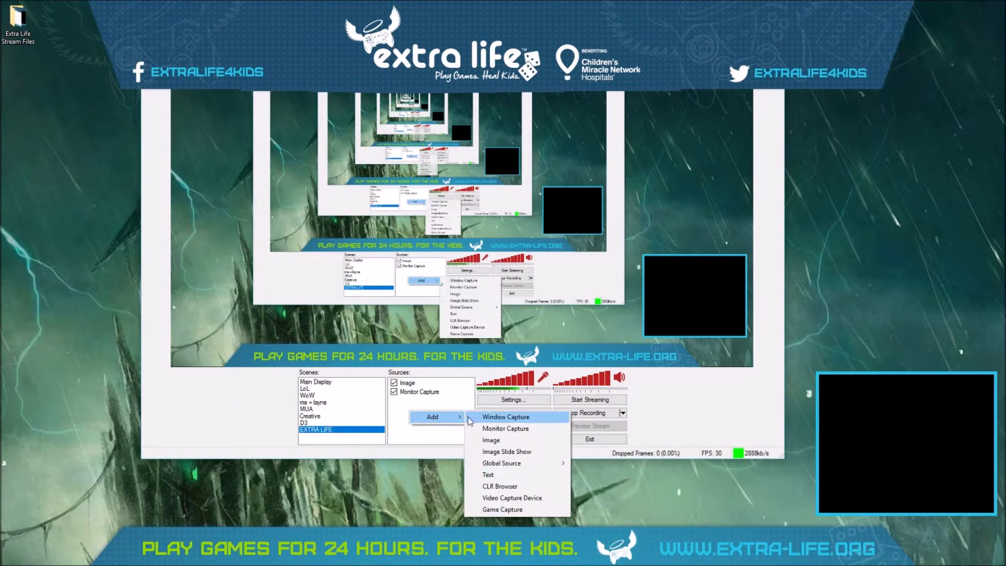
click(503, 497)
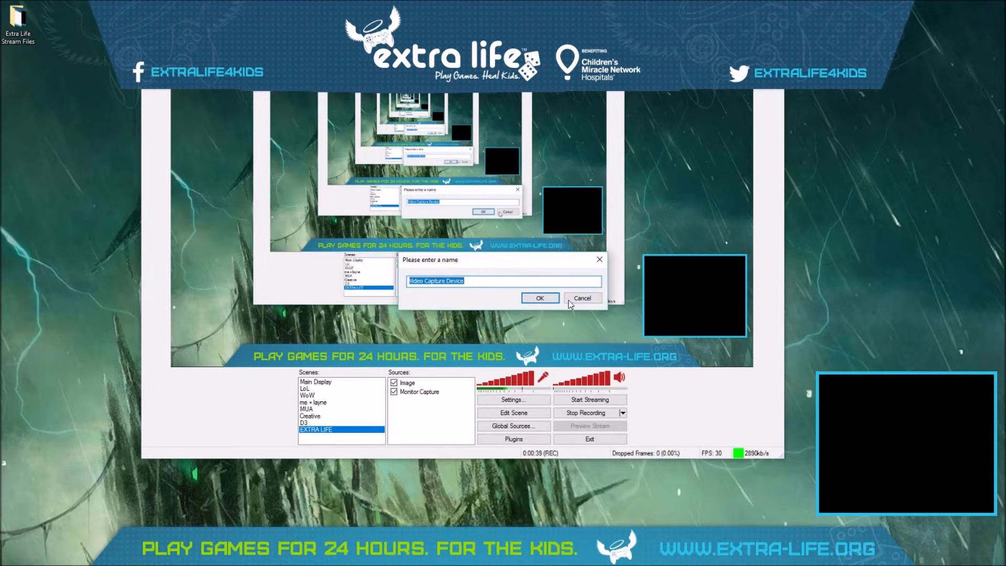
click(540, 297)
click(516, 159)
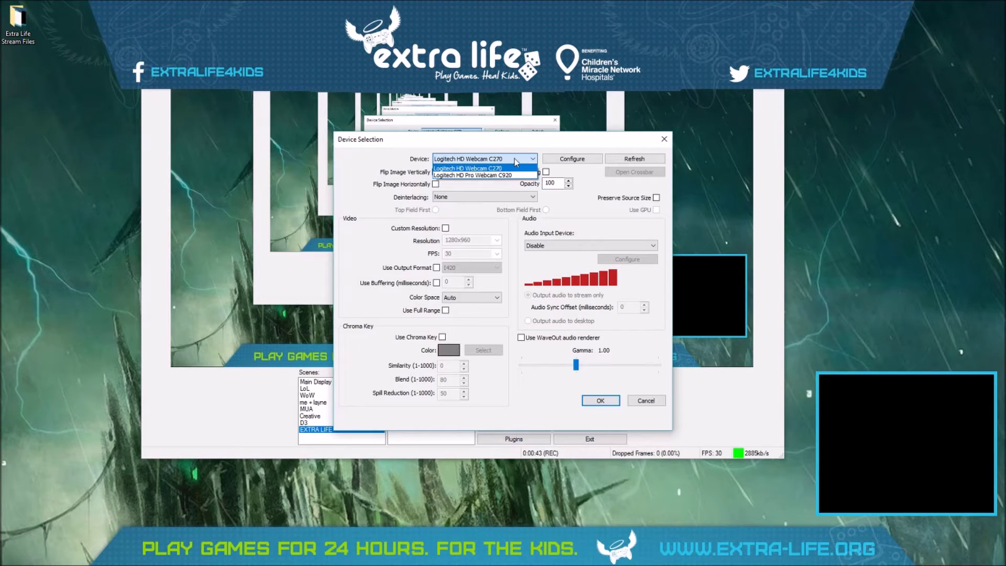
click(528, 160)
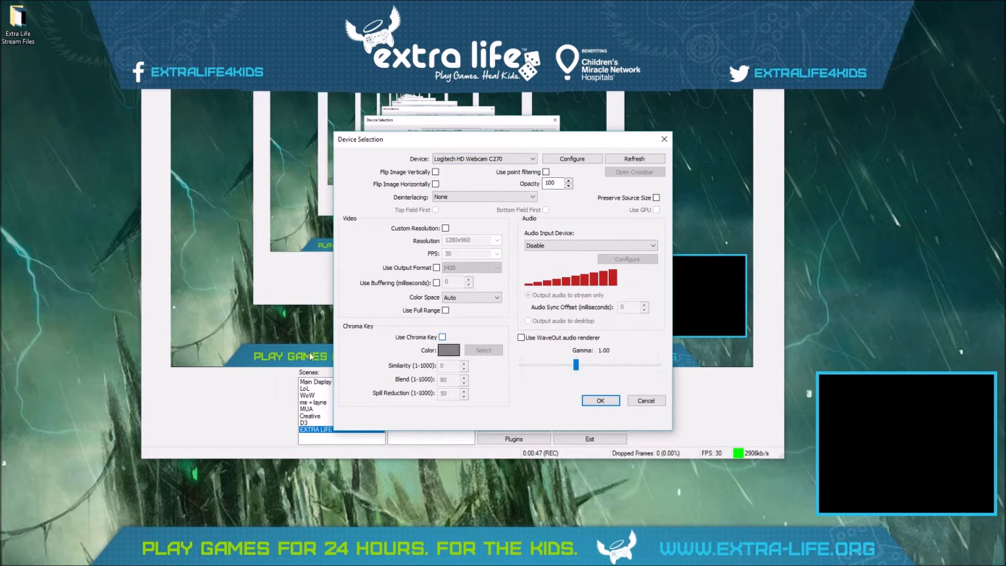
click(610, 402)
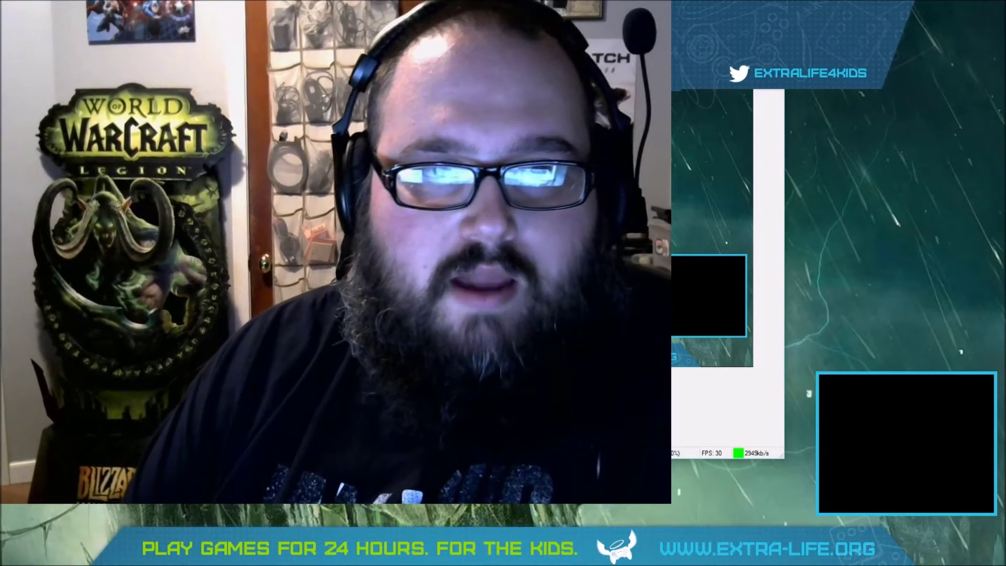
Shrink the webcam source and fit it inside the overlay's small camera frame.
drag(671, 503, 291, 213)
drag(32, 31, 696, 290)
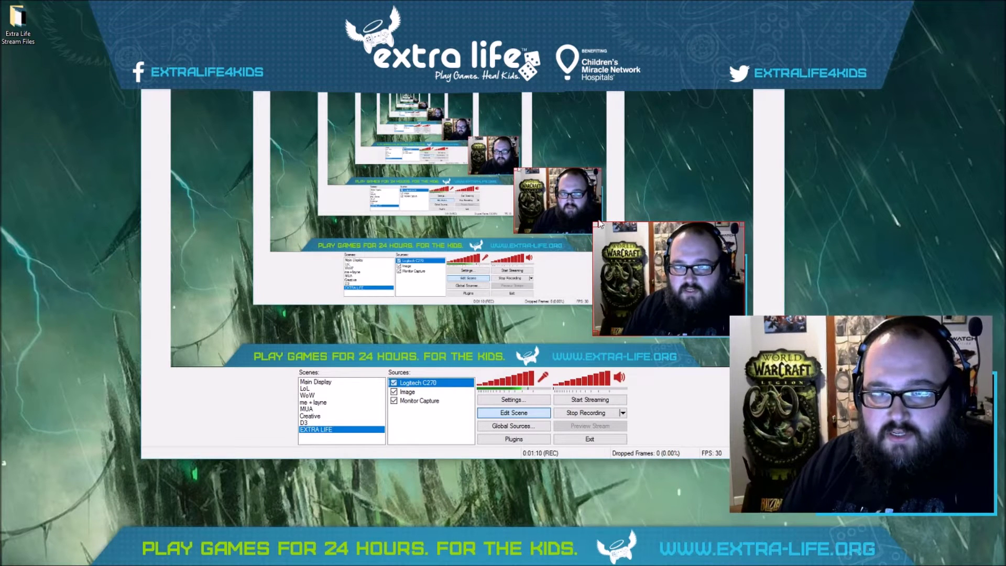
drag(697, 223, 705, 265)
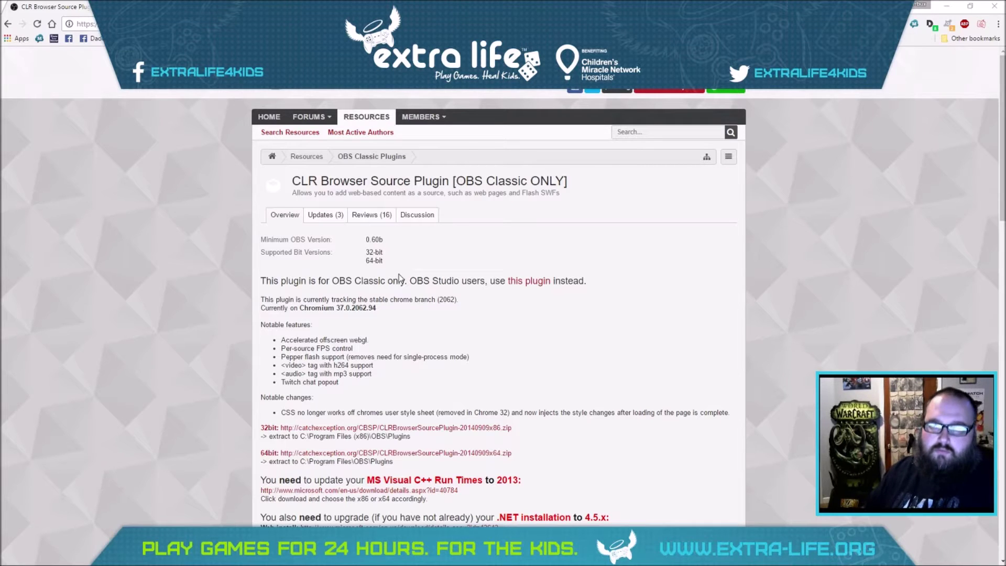
On the CLR Browser Source Plugin web page, examine the 32-bit and 64-bit downloads and the required runtime and .NET updates.
scroll(431, 262, down, 2)
scroll(431, 262, up, 2)
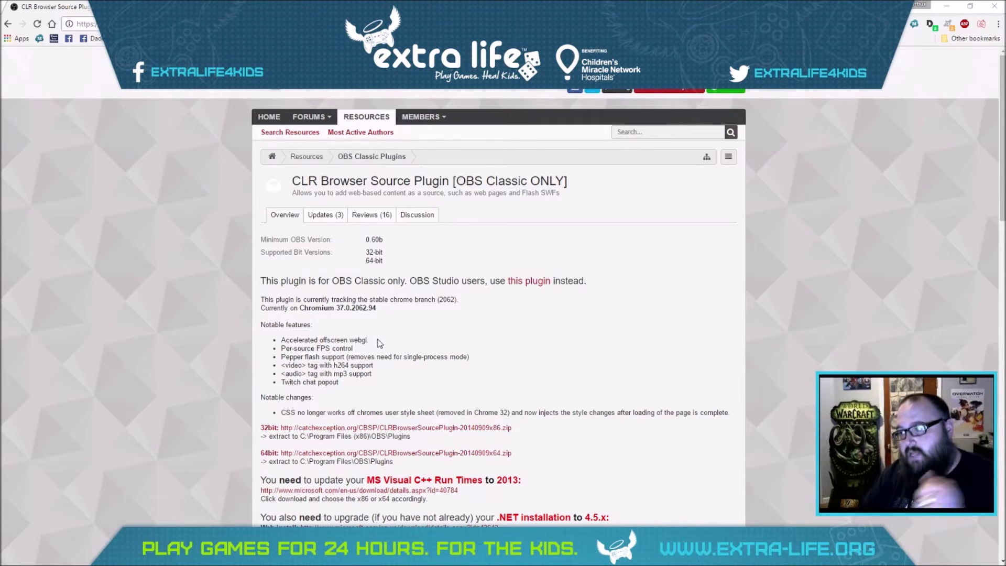
scroll(280, 355, down, 3)
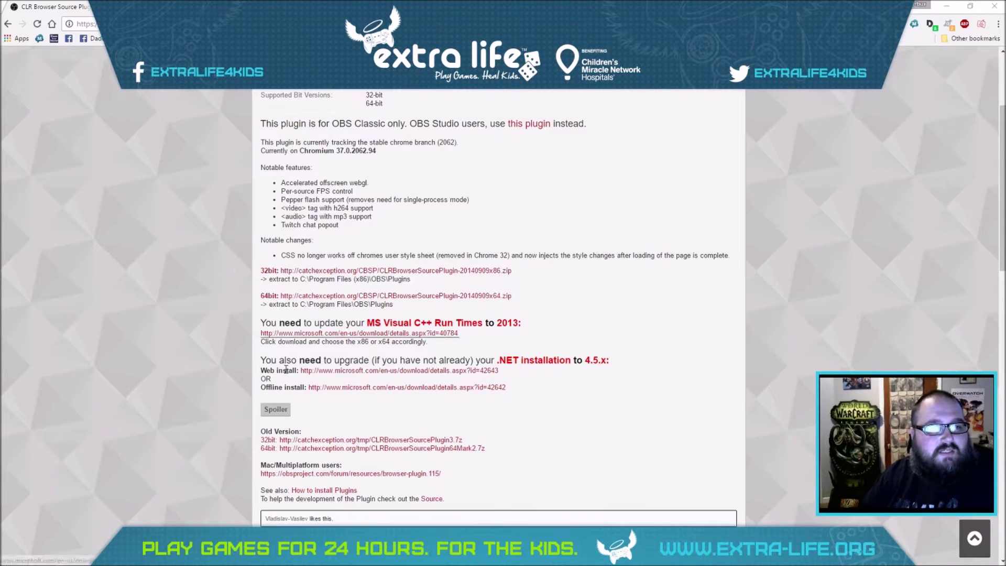
scroll(124, 416, down, 3)
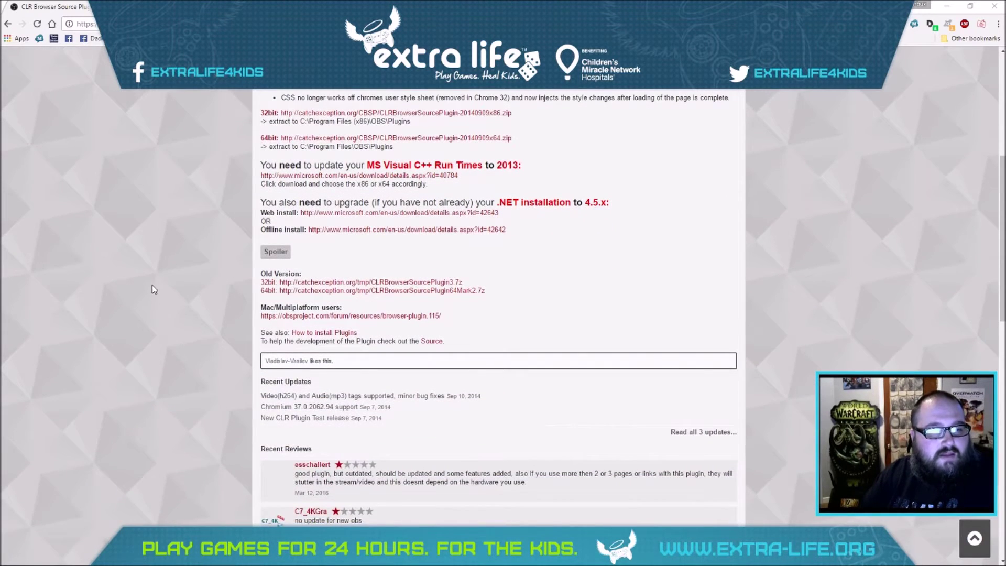
scroll(178, 231, up, 2)
scroll(231, 431, down, 3)
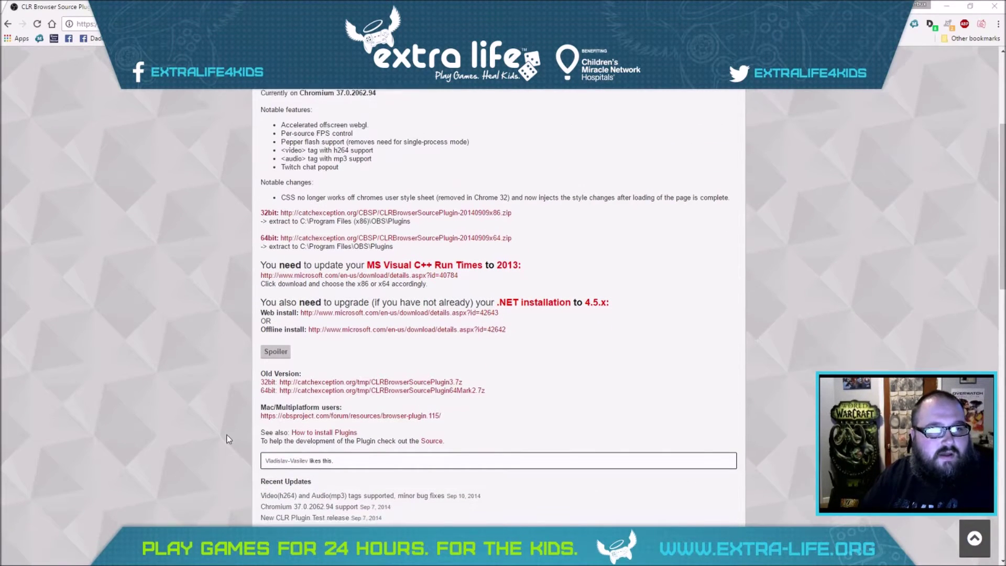
scroll(225, 436, down, 2)
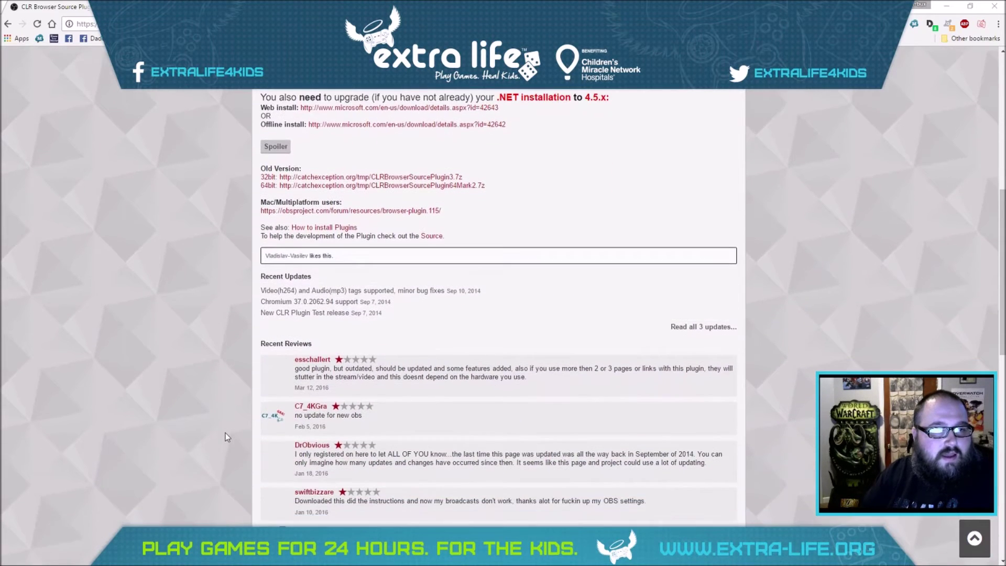
scroll(226, 436, up, 5)
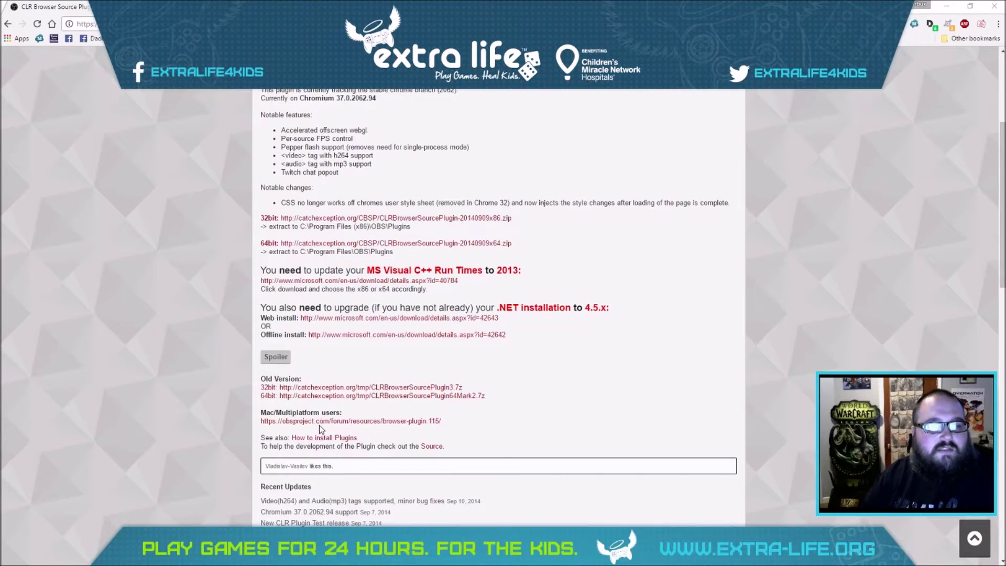
scroll(283, 434, up, 1)
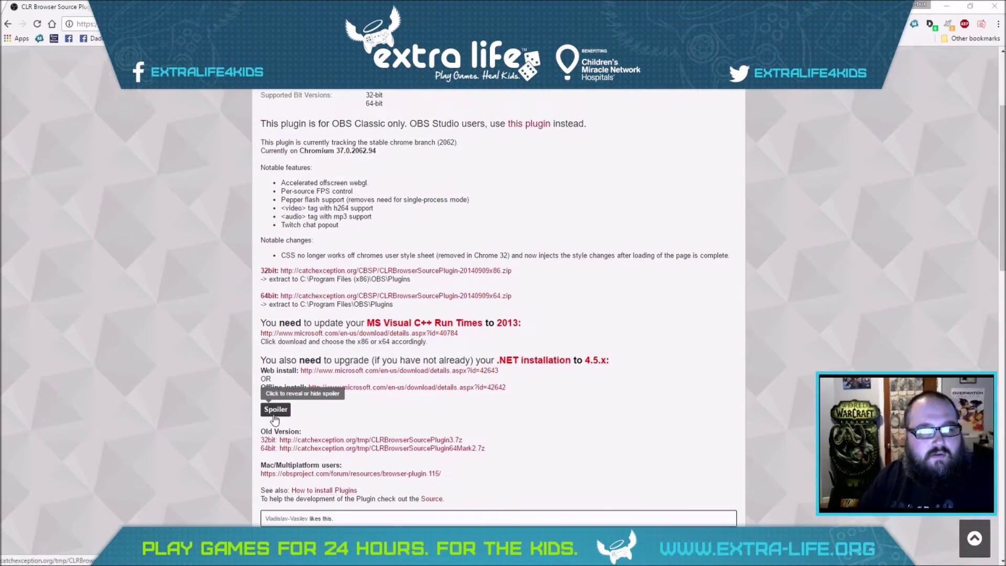
In Open Broadcaster Software, check the source types that can be added to the EXTRA LIFE scene for CLR Browser.
key(alt+Tab)
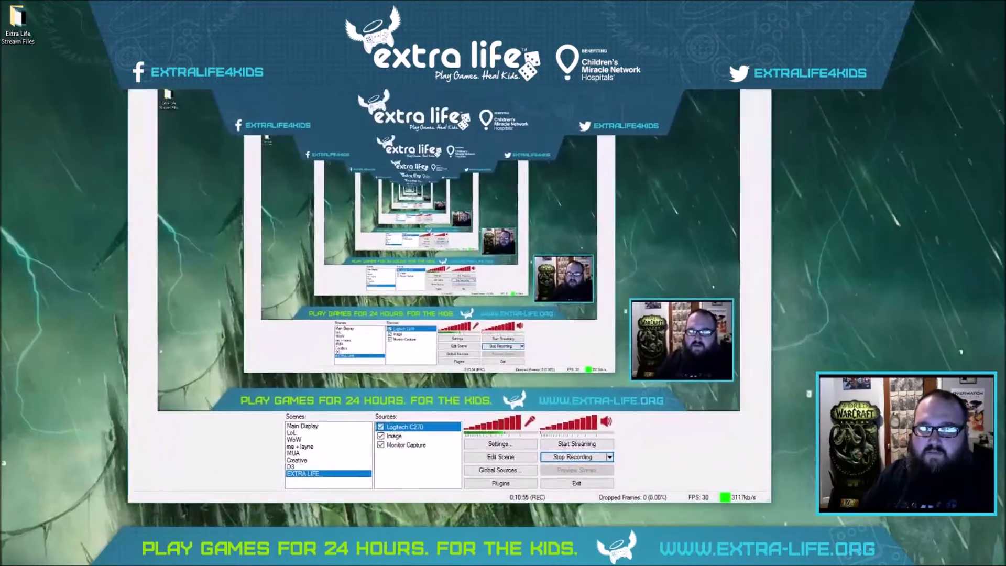
drag(398, 84, 384, 86)
right_click(394, 466)
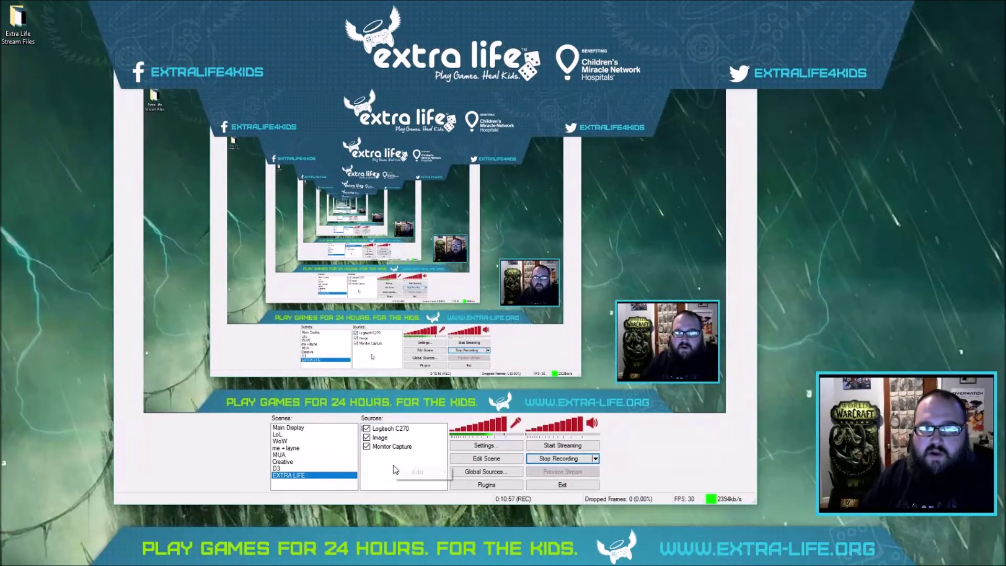
mouse_move(426, 472)
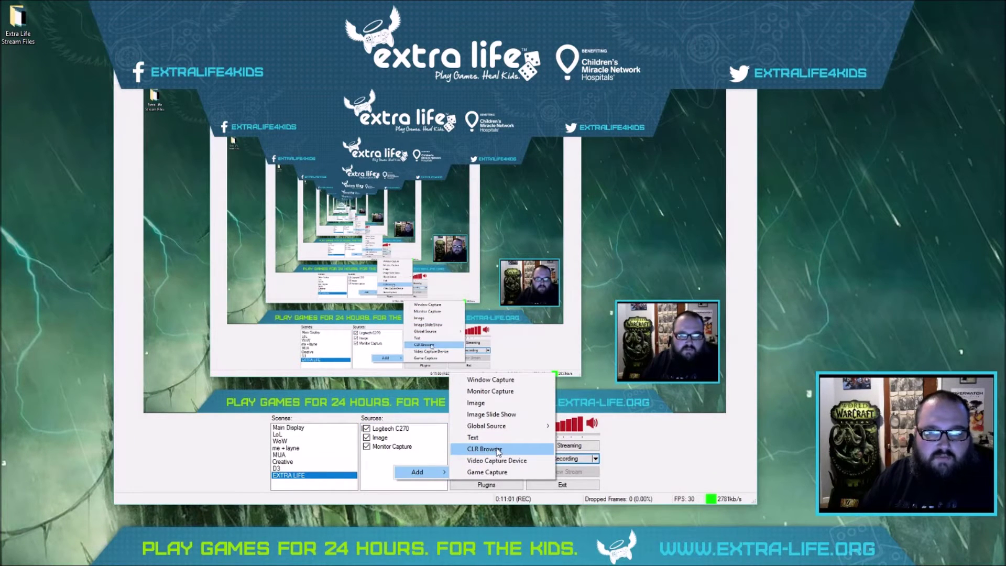
click(385, 484)
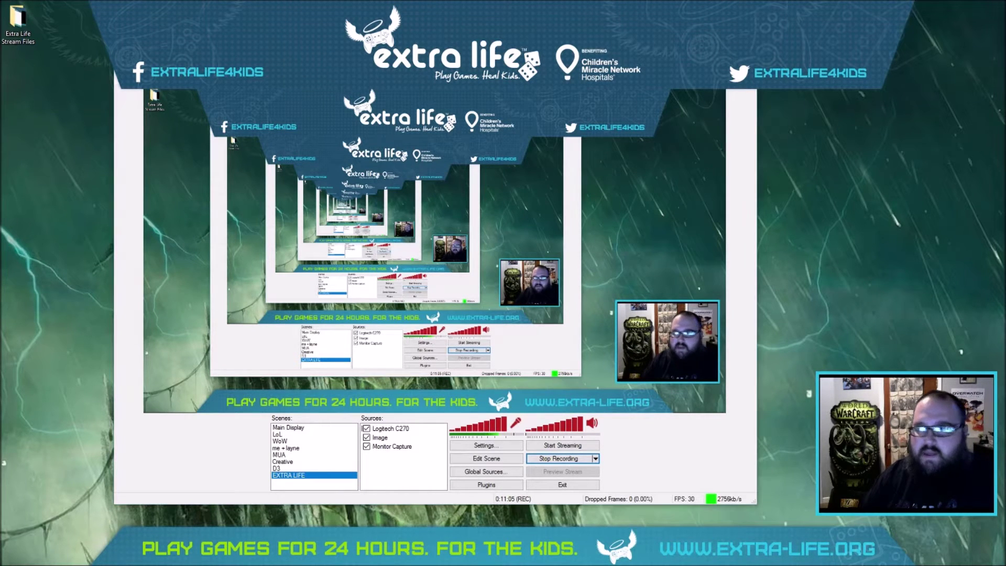
In StreamPro's Overlay Manager in the browser, create a new overlay named Stream Demo with a size of 1920 x 1080.
key(alt+Tab)
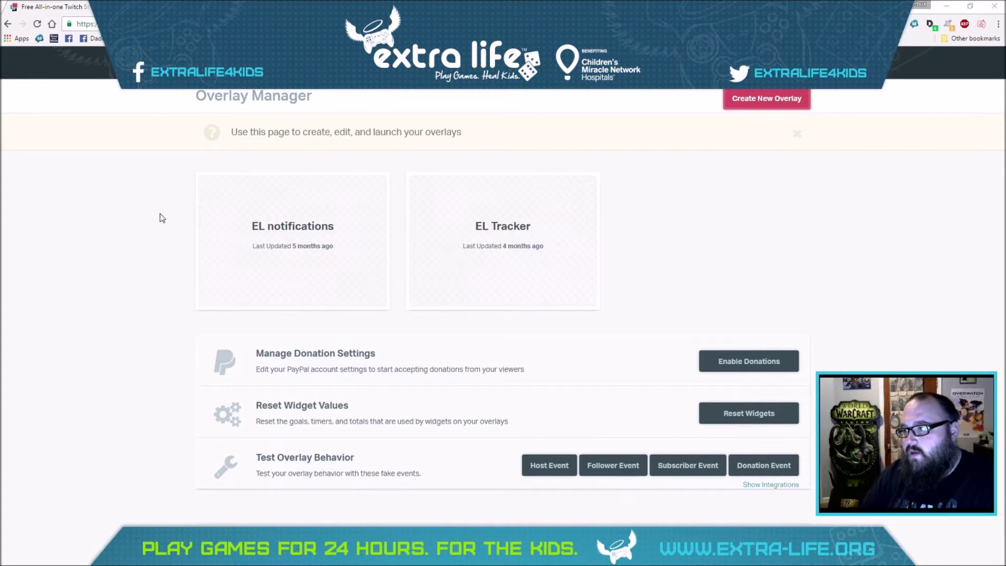
mouse_move(368, 298)
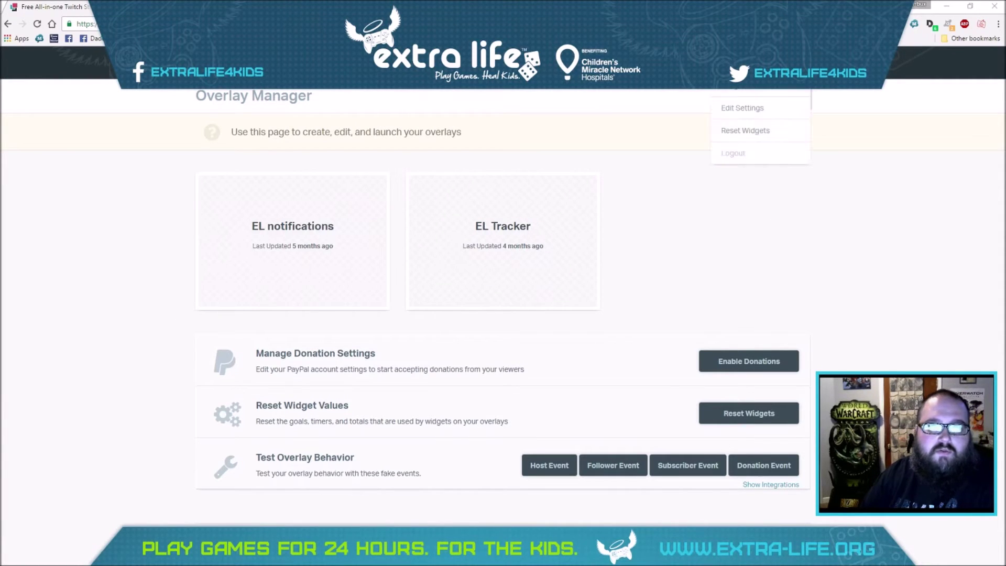
click(767, 107)
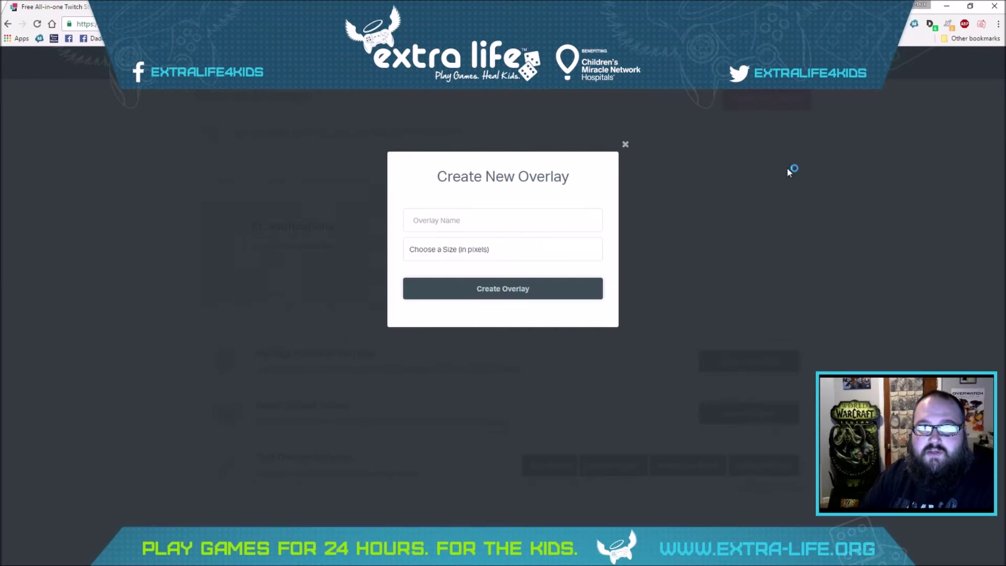
click(427, 217)
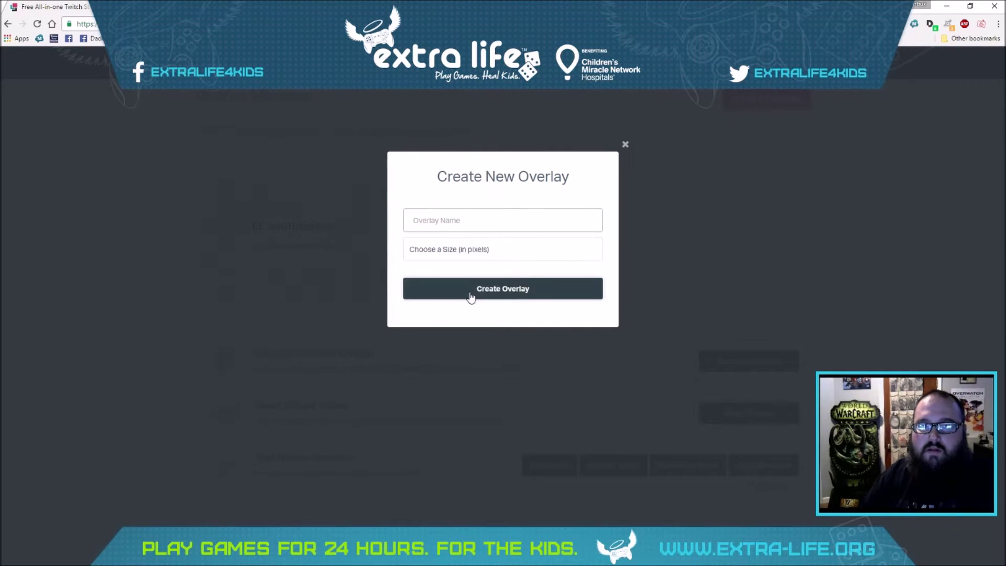
text(Stream Demo)
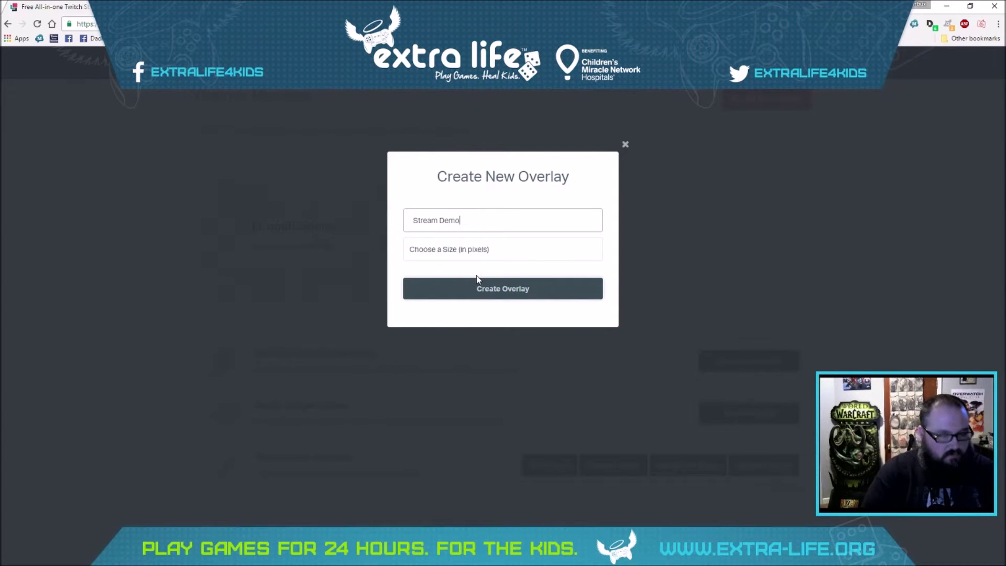
click(482, 248)
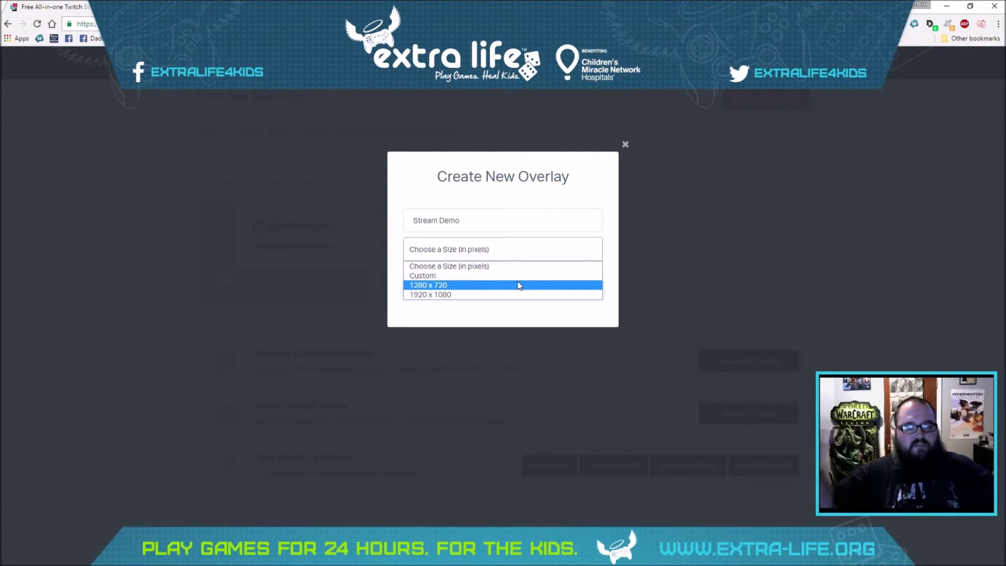
click(473, 296)
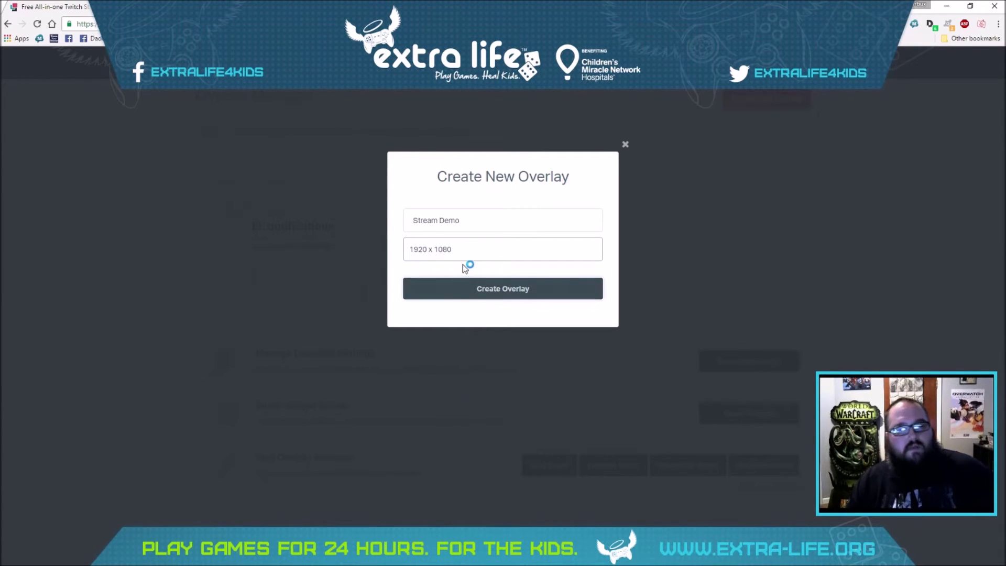
click(505, 290)
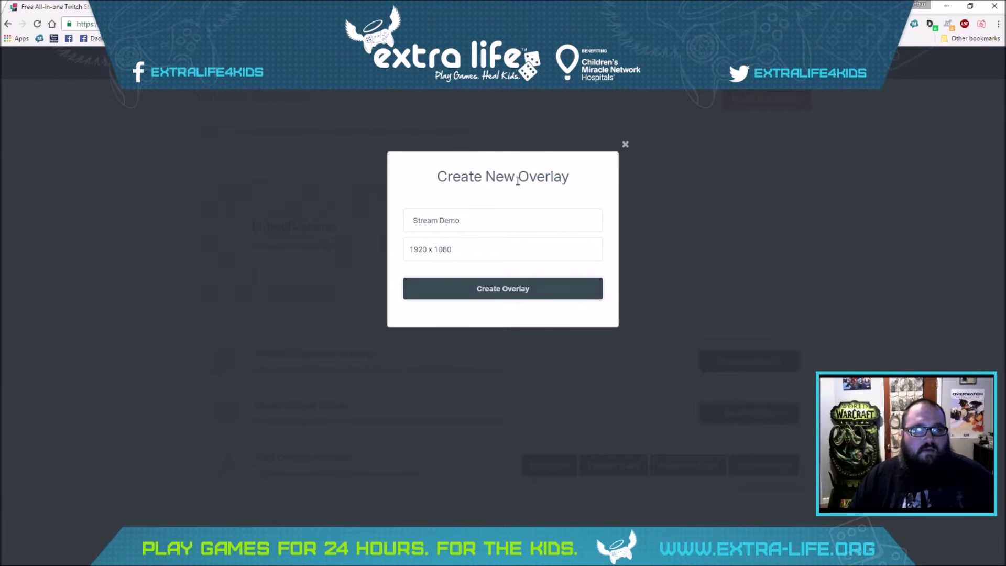
click(509, 291)
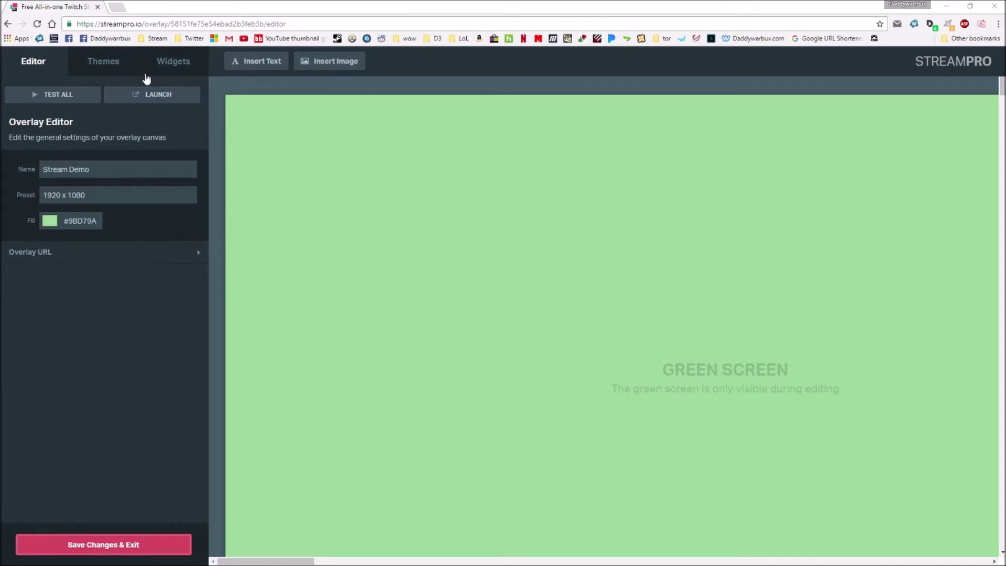
Add the Extra Life Donation Alert and Extra Life Donation Goal widgets to the overlay.
click(165, 67)
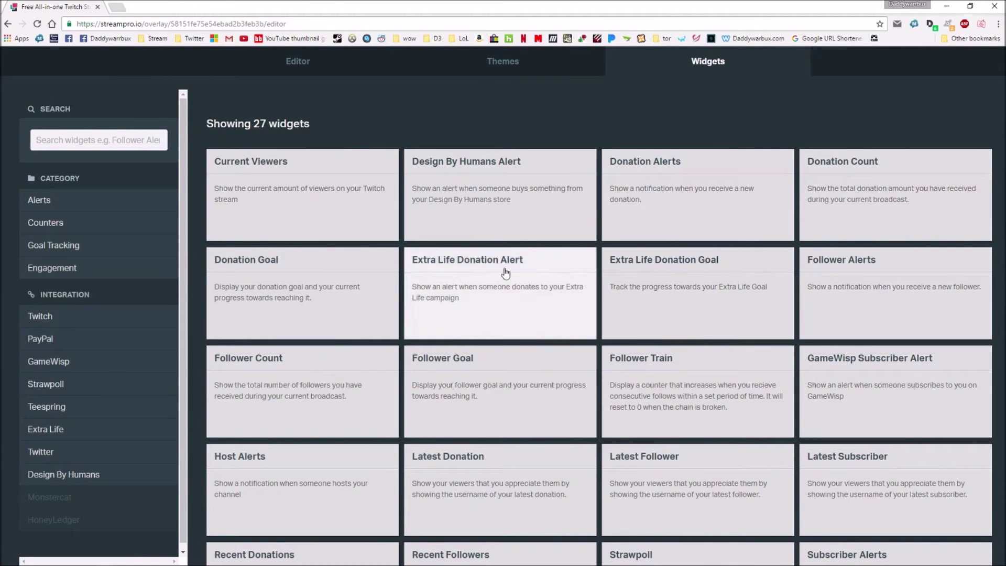
scroll(281, 346, down, 5)
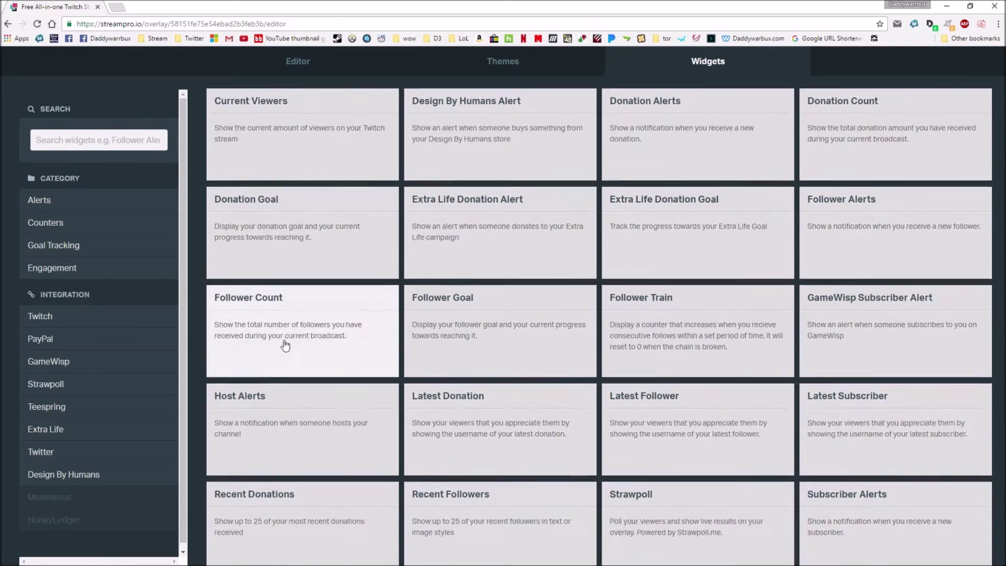
scroll(285, 345, up, 1)
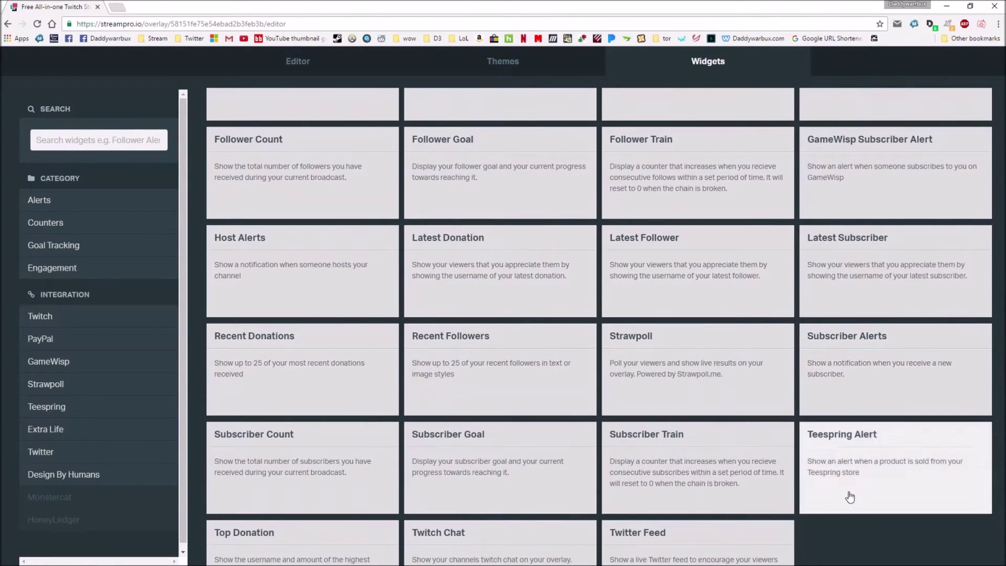
scroll(324, 491, down, 1)
scroll(833, 387, up, 5)
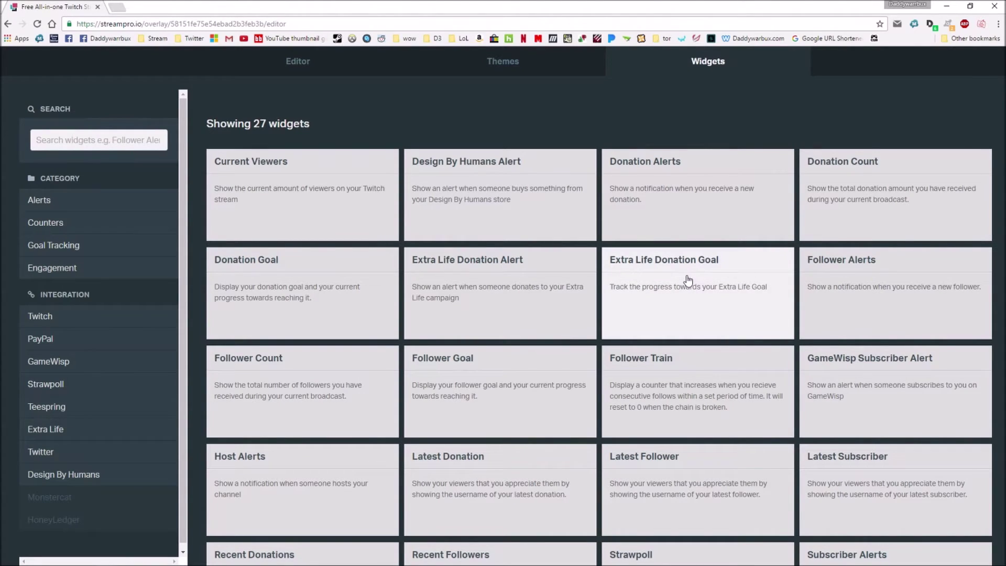
click(478, 301)
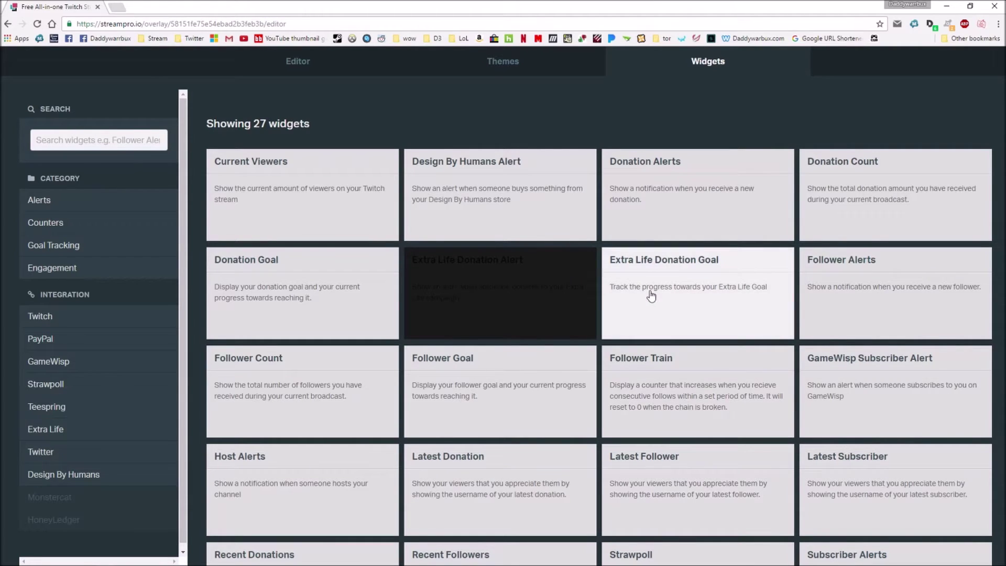
click(645, 313)
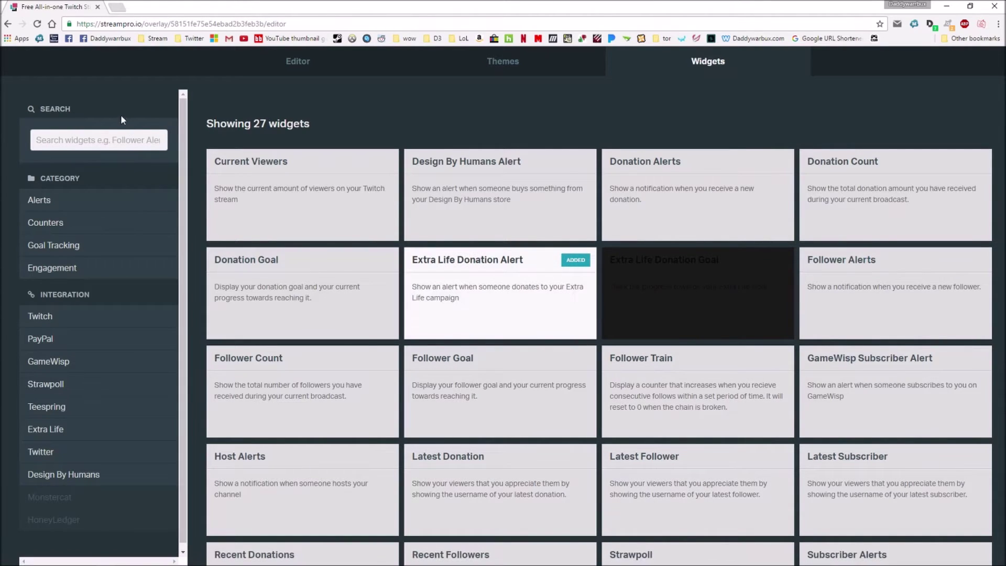
Place the donation goal widget at the top centre of the overlay canvas and the donation alert directly beneath it.
click(298, 61)
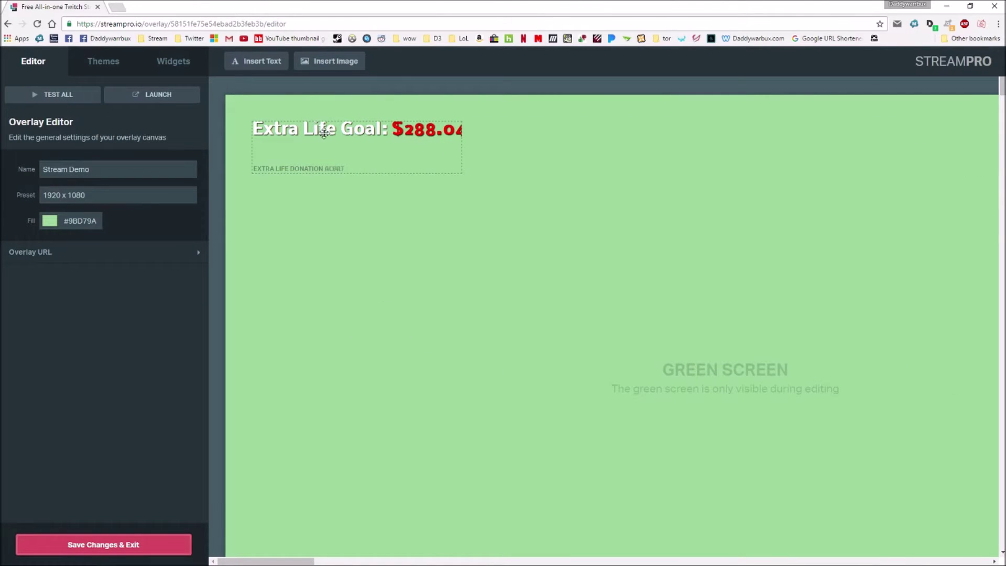
drag(710, 188, 443, 153)
scroll(508, 425, down, 1)
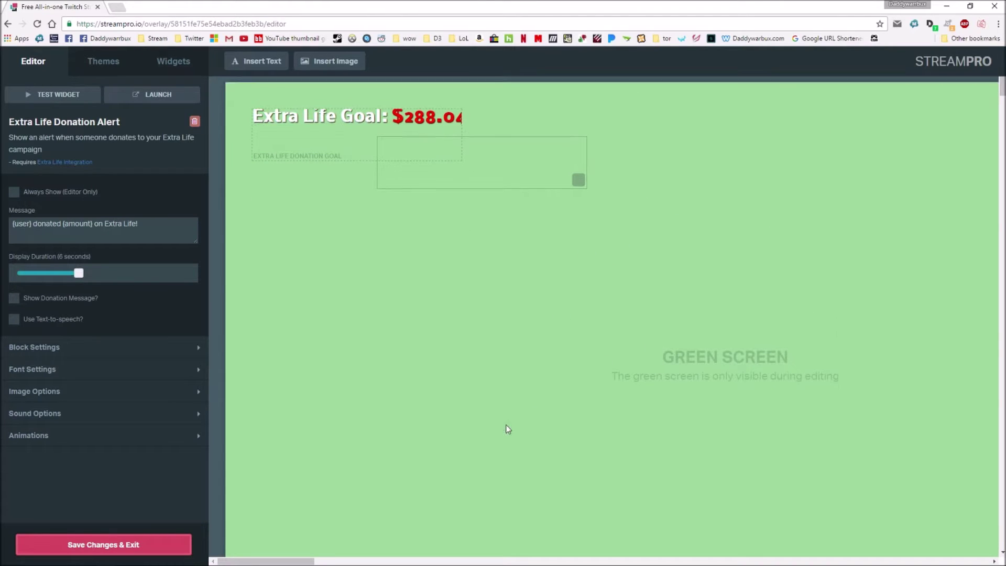
scroll(590, 368, up, 1)
key(ctrl+minus)
key(ctrl+minus)
key(ctrl+minus)
key(ctrl+minus)
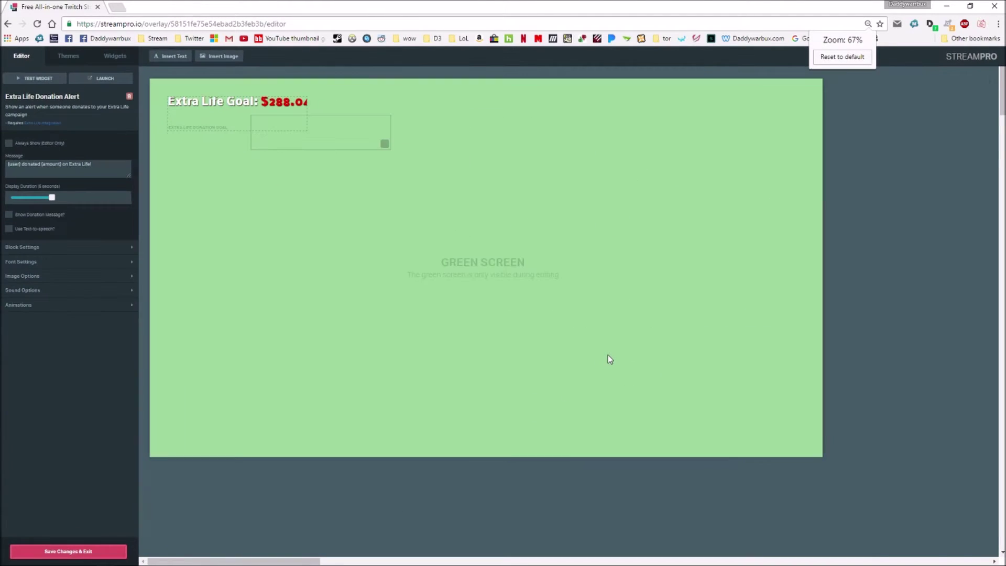
key(ctrl+plus)
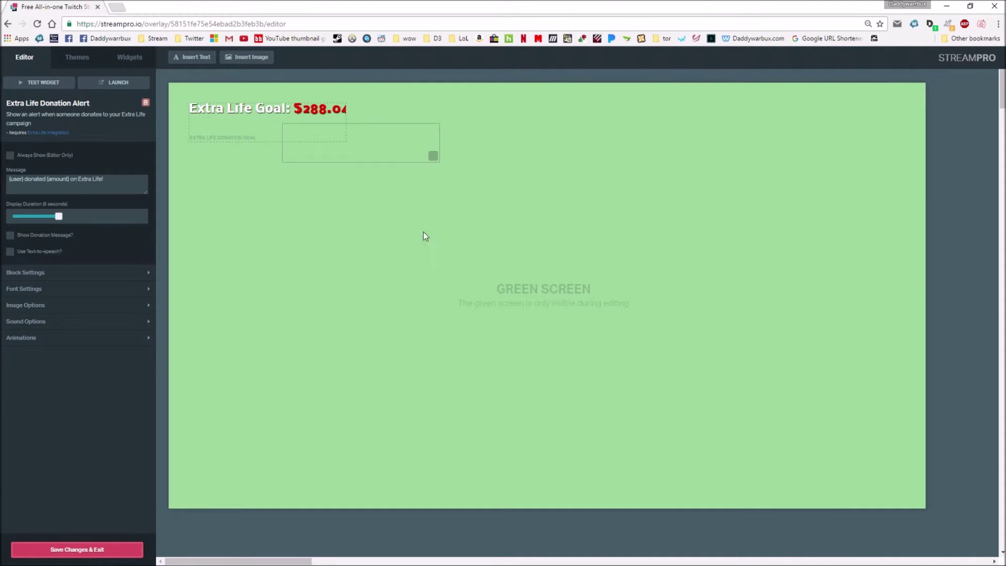
drag(383, 132, 595, 215)
drag(284, 106, 545, 101)
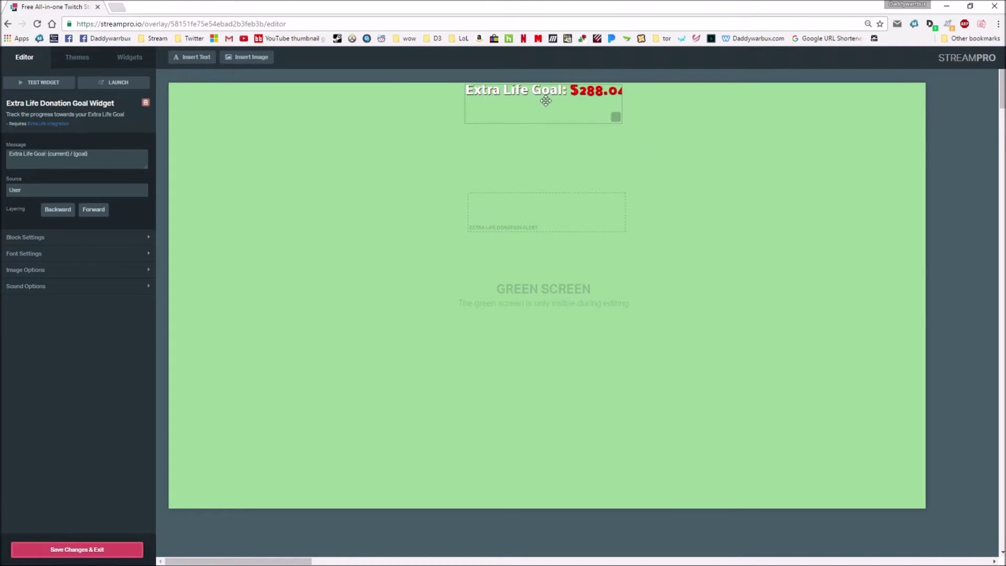
drag(538, 209, 535, 149)
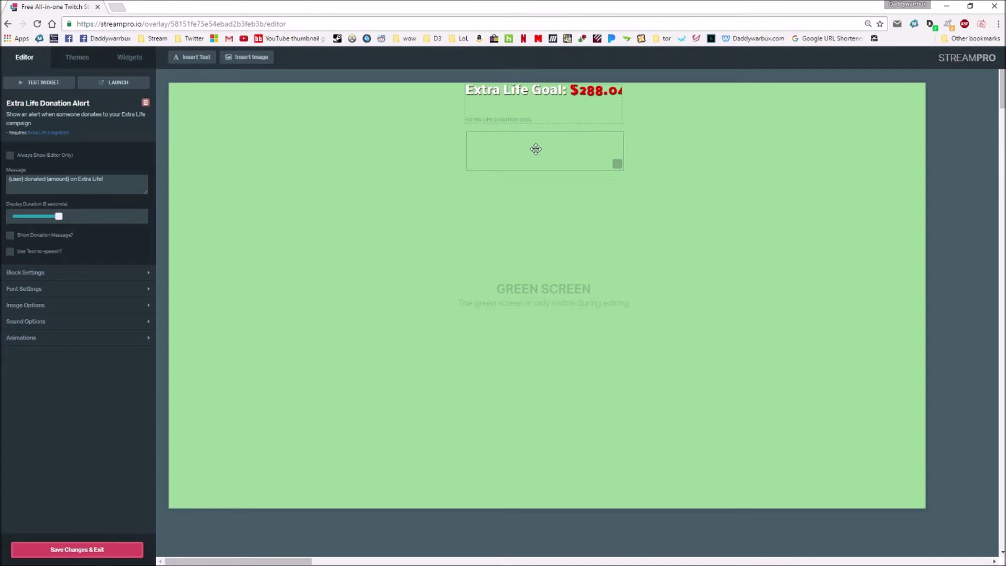
Change the donation goal widget's message to "Extra Life Goal Currently: {current} / {goal}".
click(499, 102)
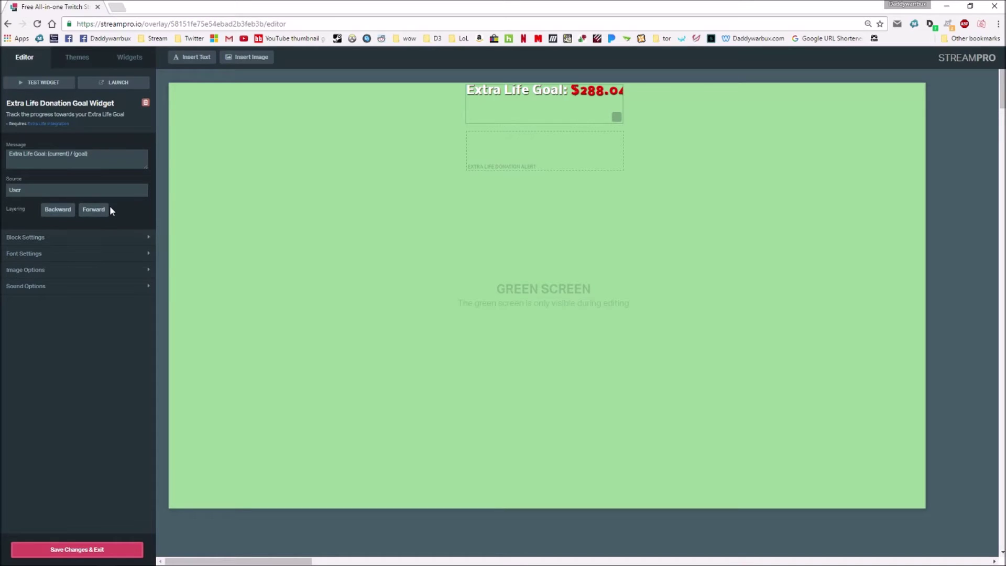
key(ctrl+plus)
key(ctrl+plus)
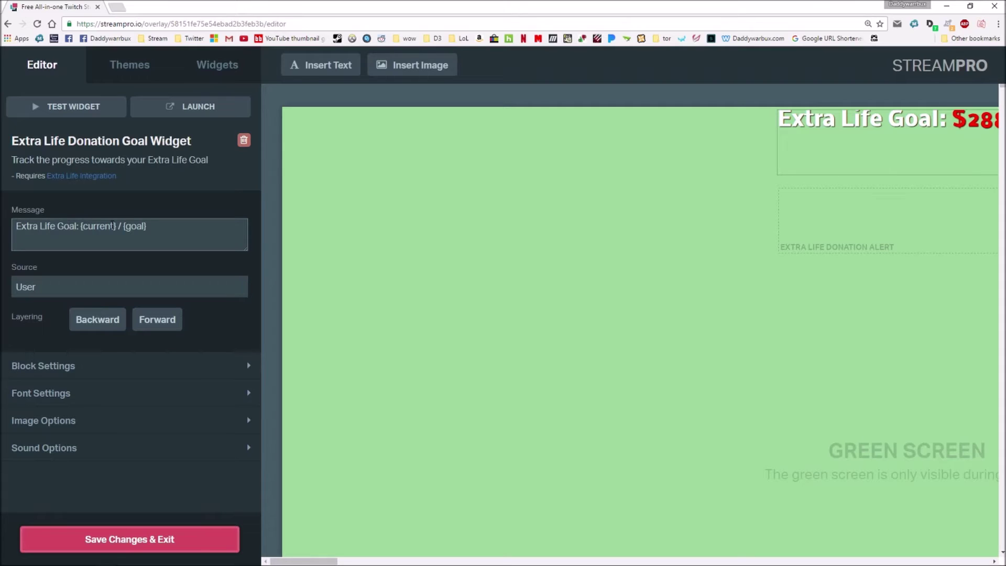
drag(147, 226, 82, 229)
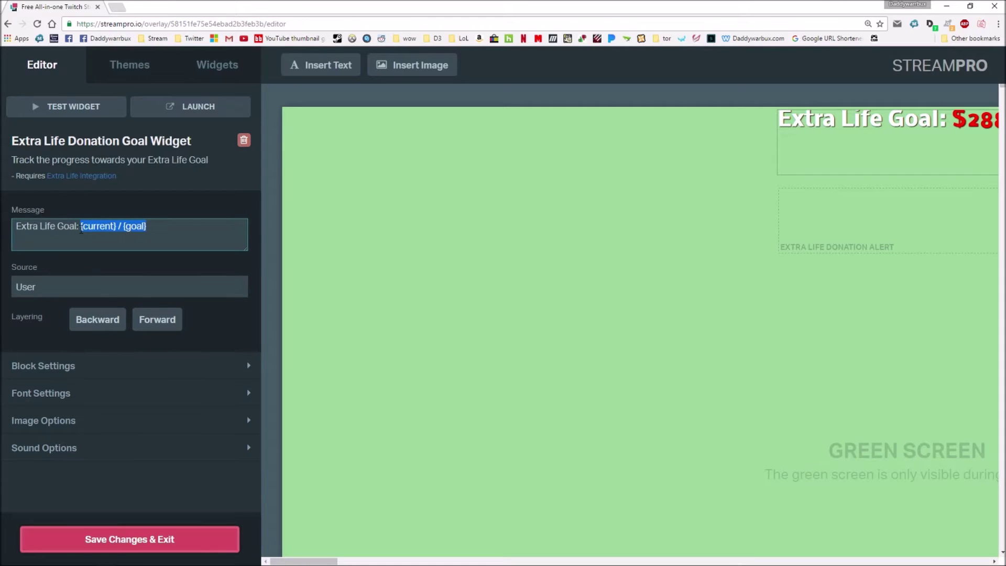
click(179, 231)
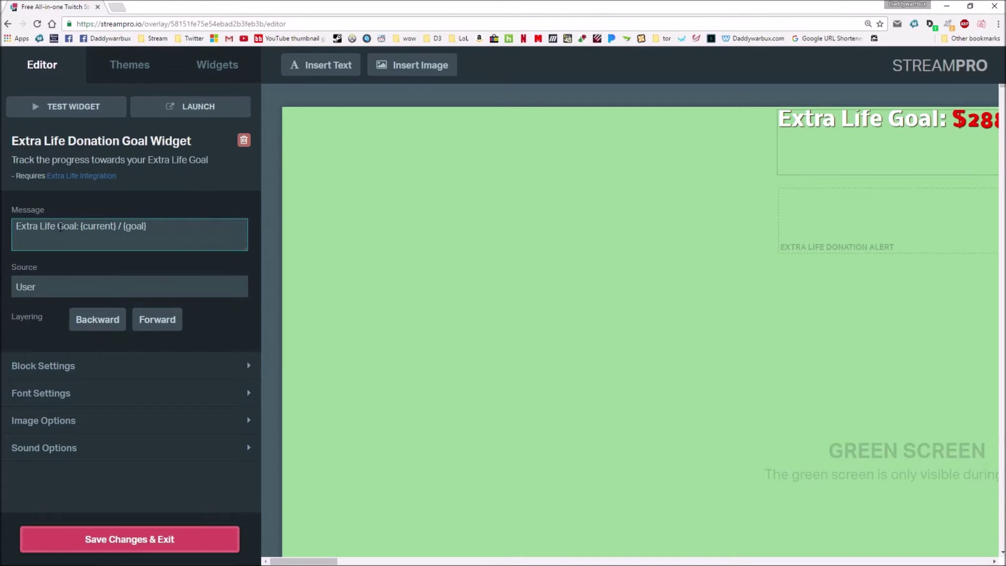
drag(74, 225, 82, 226)
click(81, 226)
text(Currently)
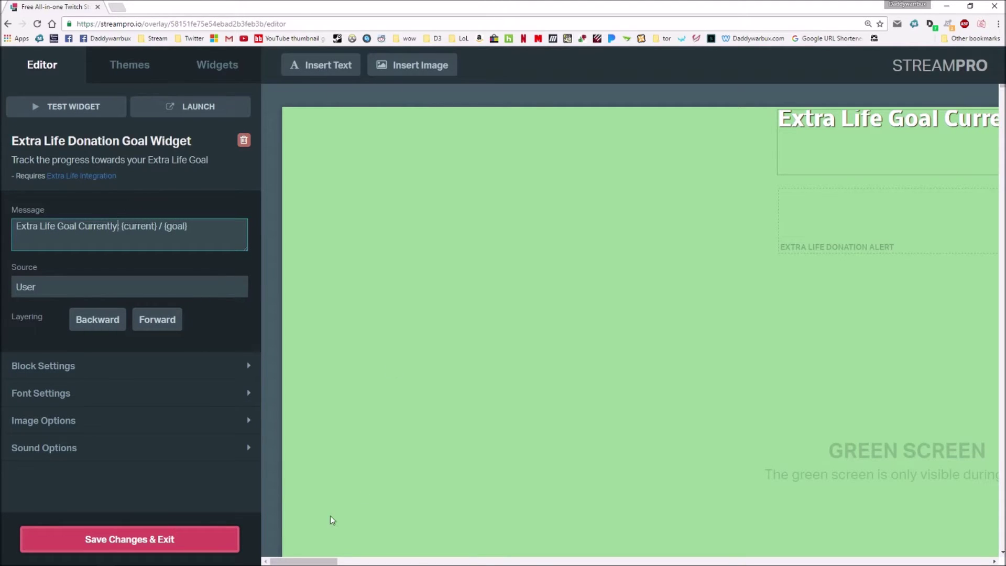
Widen the donation goal widget until its whole message fits, and recentre it along the canvas's upper edge.
drag(309, 561, 338, 556)
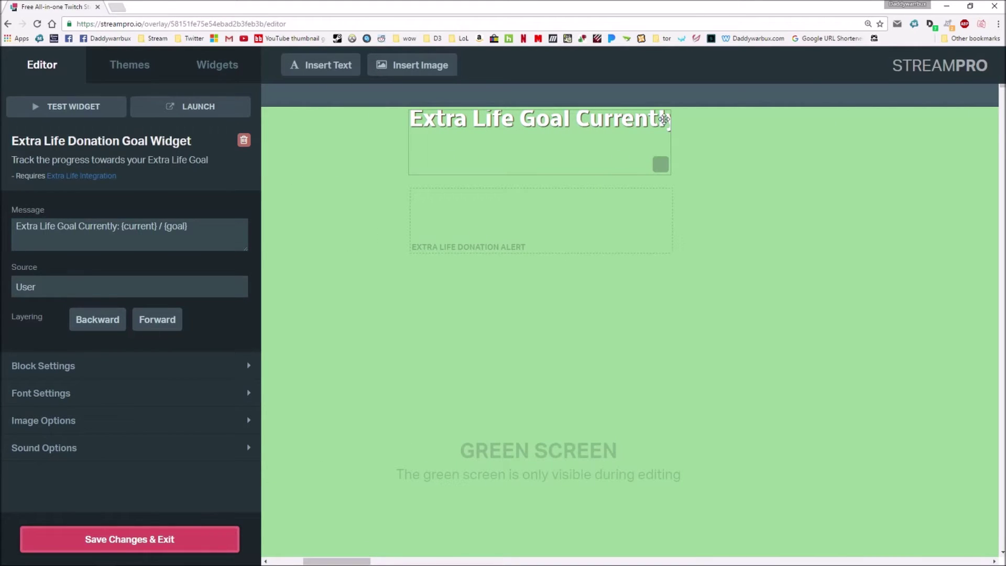
drag(669, 150, 925, 160)
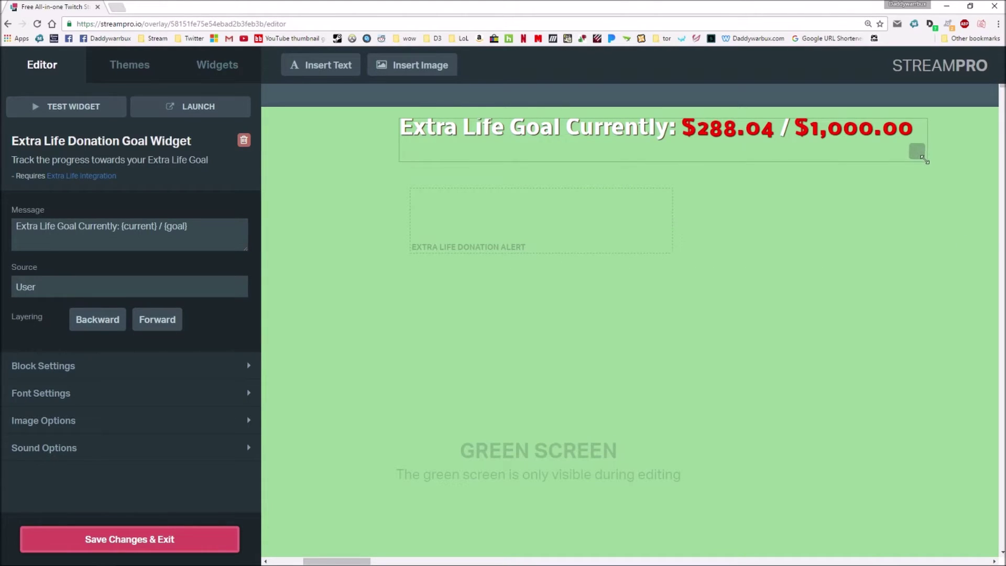
drag(801, 152, 744, 145)
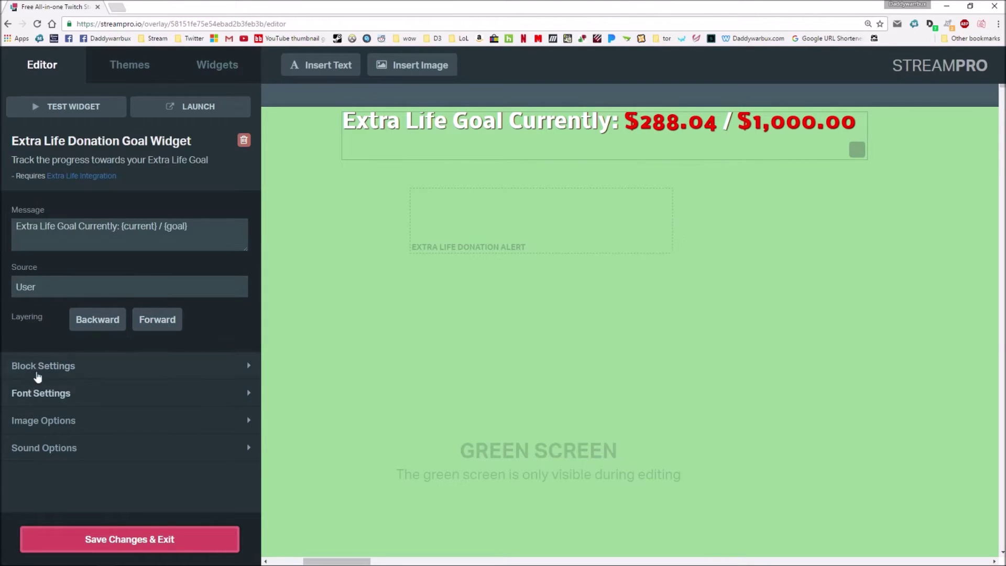
Set the donation goal widget's font to Furore, then widen and recentre the widget so its whole message fits.
click(87, 403)
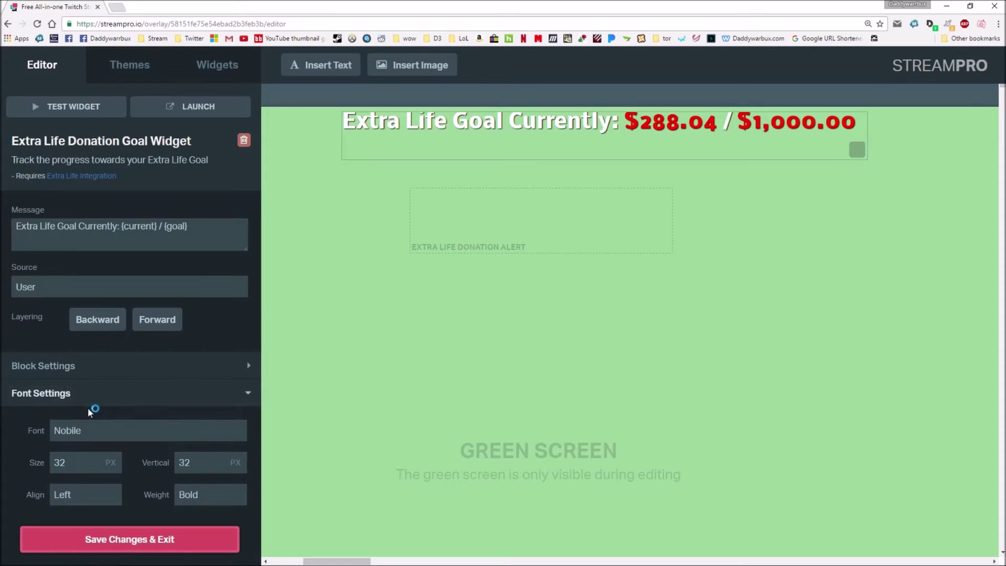
click(95, 432)
text(fu)
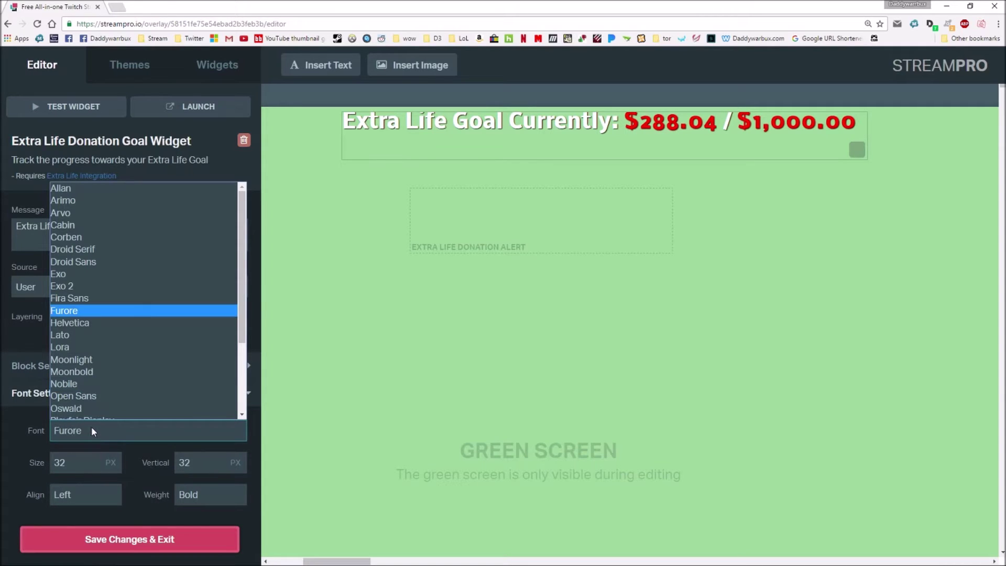
click(64, 303)
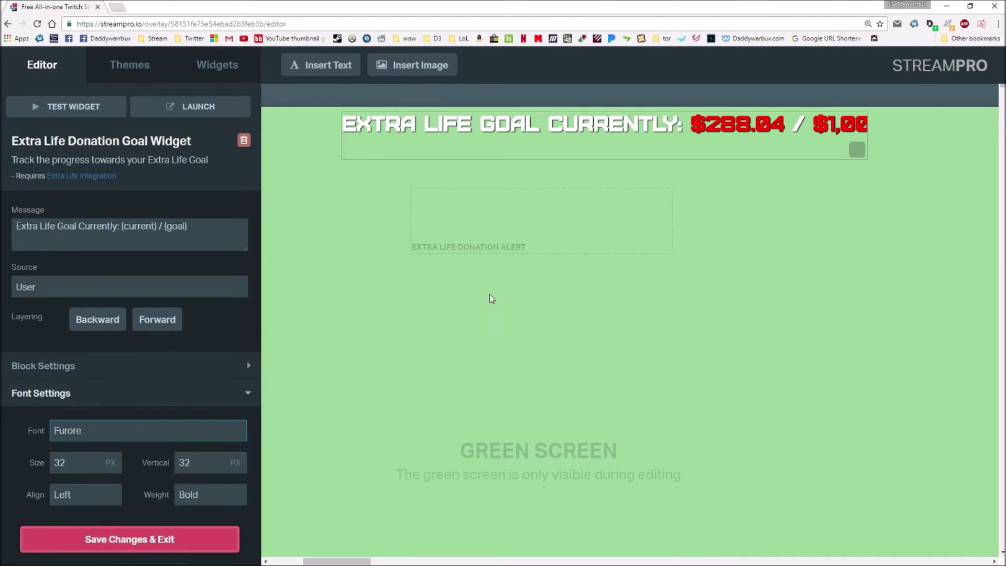
drag(861, 153, 928, 148)
drag(579, 130, 559, 133)
Set the donation goal text to size 29 px, vertical 31 px and Normal weight.
scroll(134, 363, down, 1)
click(113, 414)
click(113, 413)
click(113, 413)
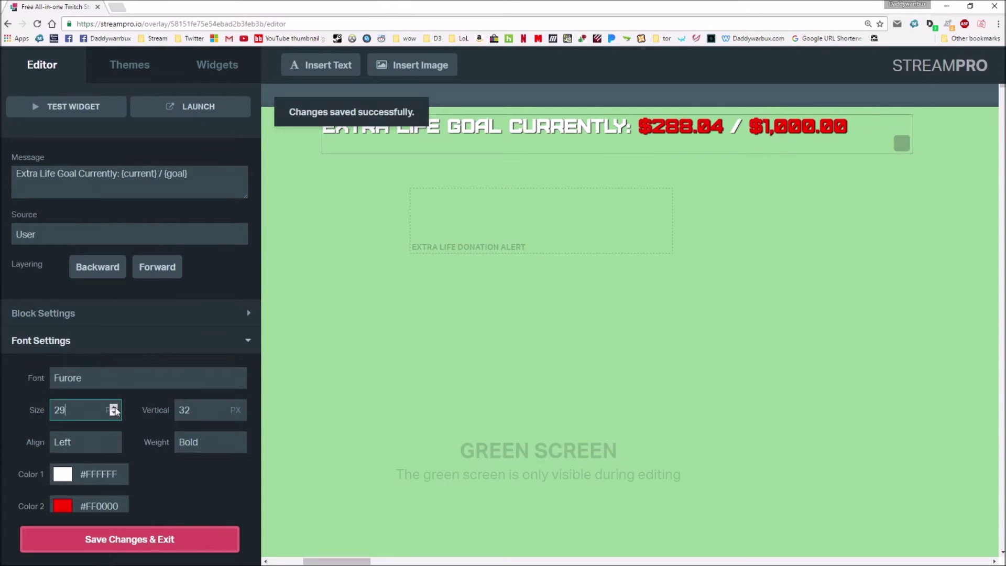
click(238, 414)
click(238, 414)
click(238, 414)
click(239, 414)
click(238, 407)
click(239, 408)
click(239, 407)
click(209, 442)
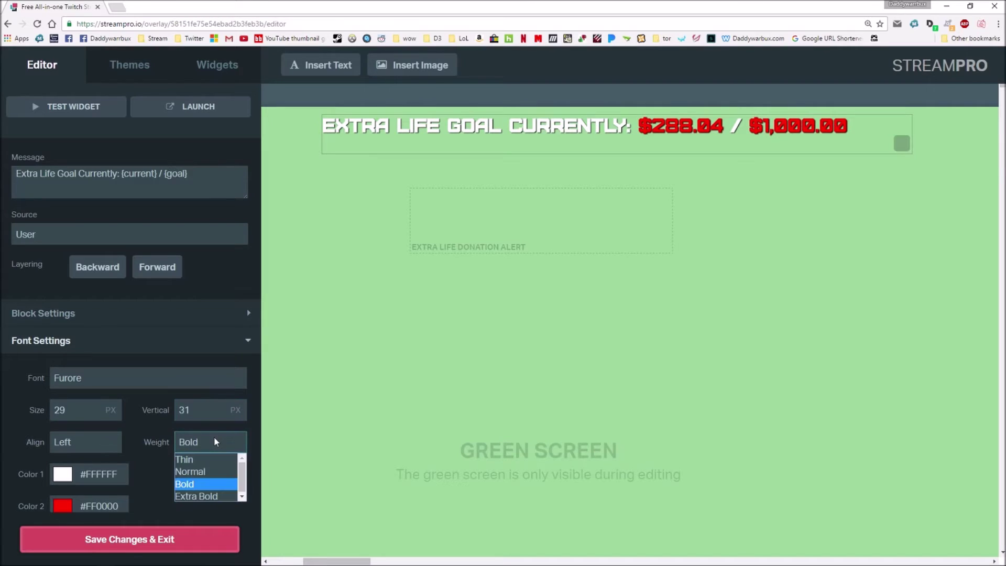
click(207, 475)
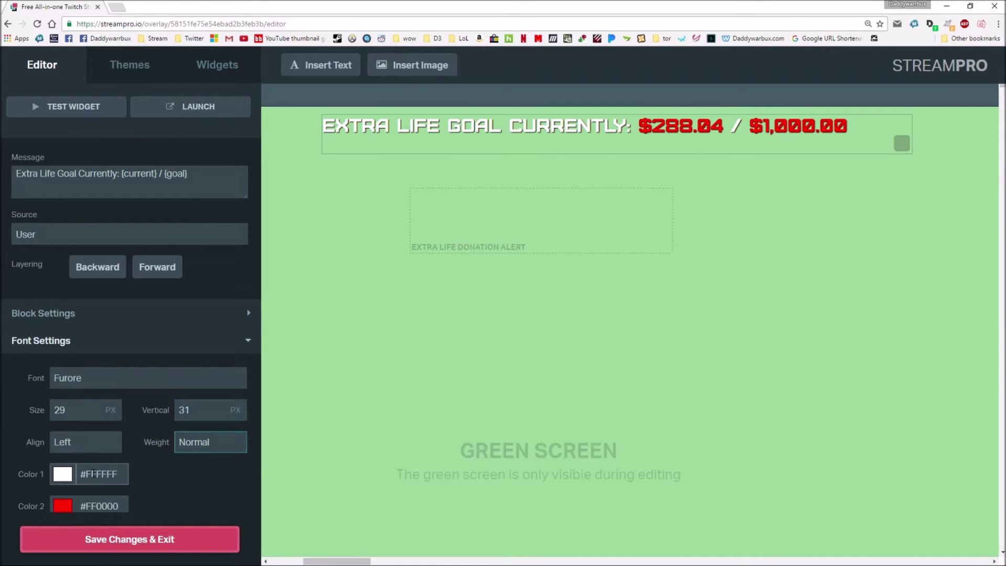
Change the donation goal widget's second text colour to turquoise #17dcd0.
scroll(95, 474, down, 3)
click(61, 374)
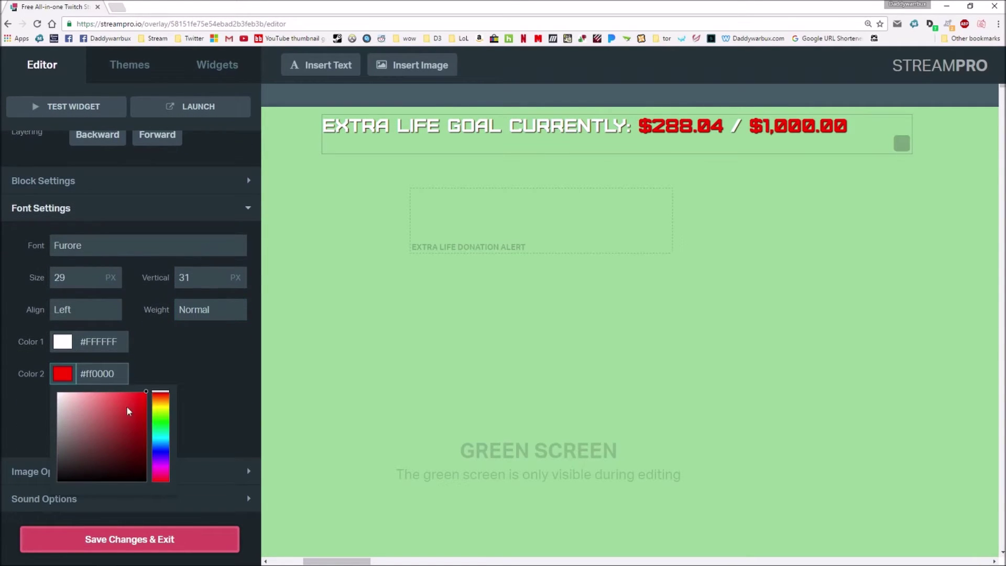
click(162, 436)
mouse_move(131, 410)
mouse_down()
mouse_move(143, 435)
mouse_move(131, 425)
mouse_move(138, 409)
mouse_up()
click(219, 362)
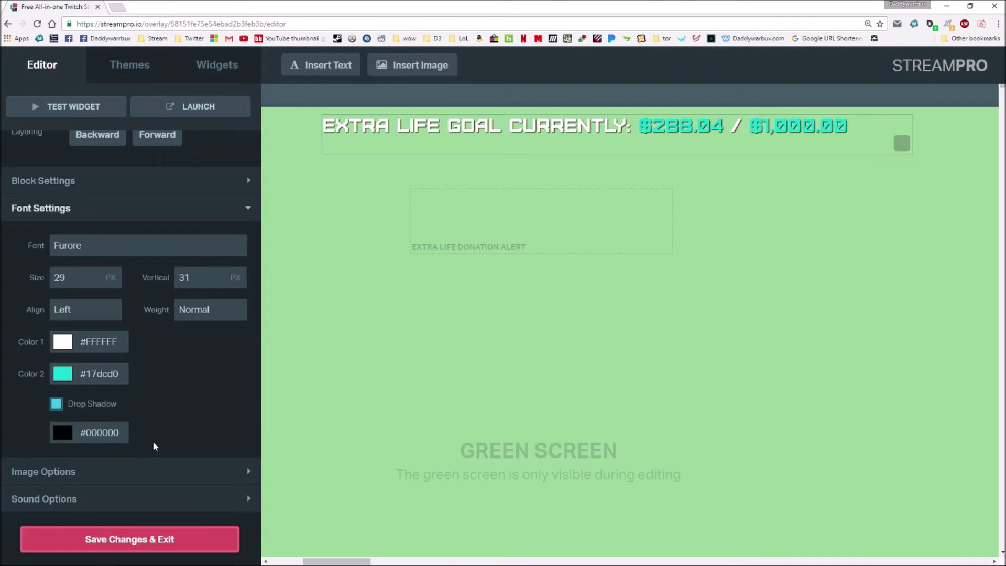
Browse the public gallery images offered for the donation goal widget, and close the gallery without inserting one.
click(105, 473)
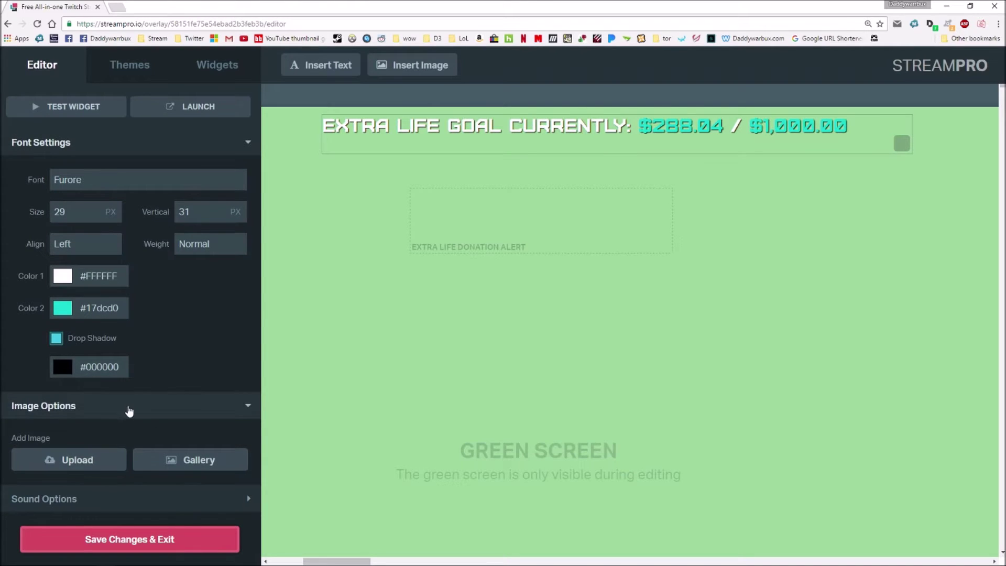
click(191, 460)
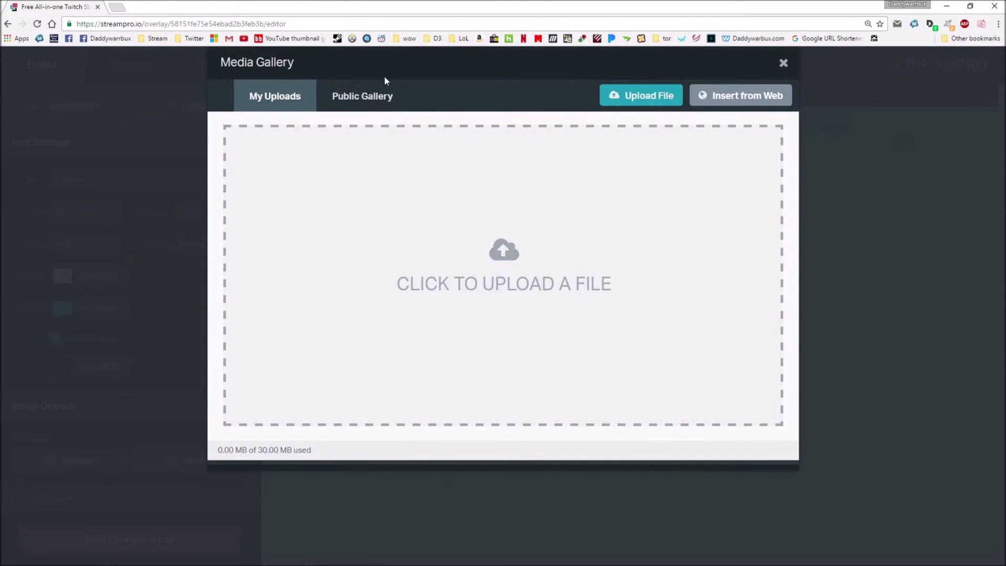
click(362, 96)
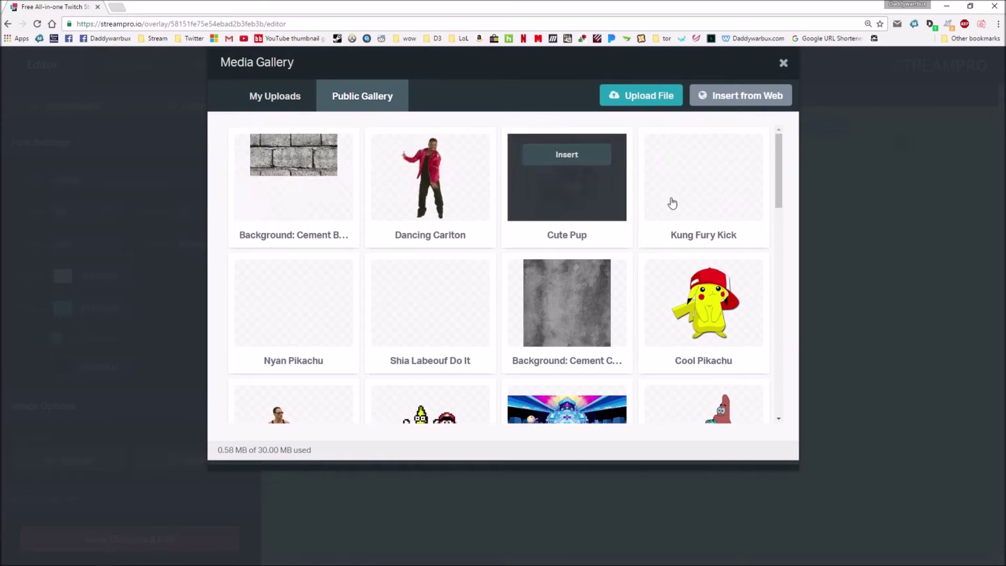
scroll(326, 362, down, 5)
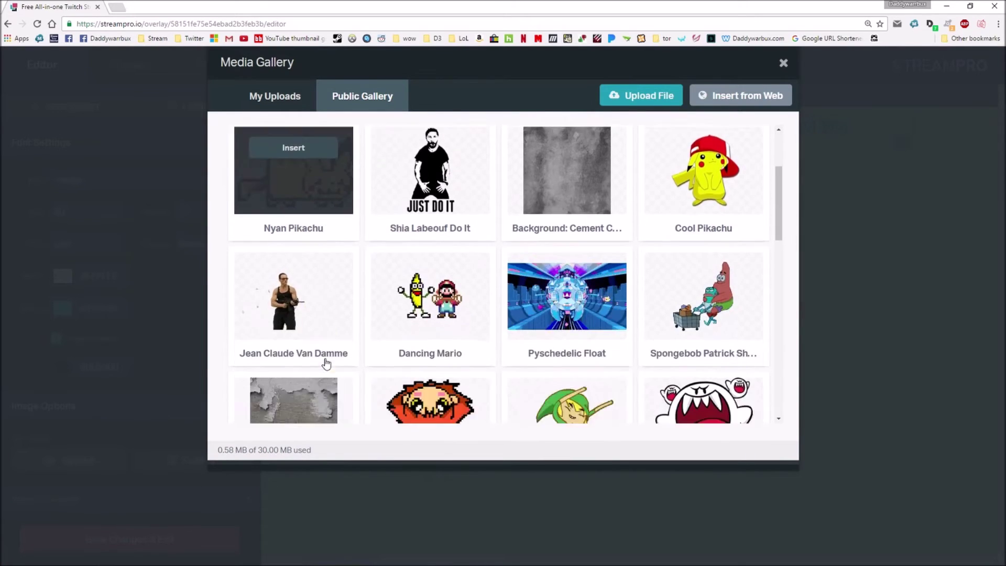
click(194, 327)
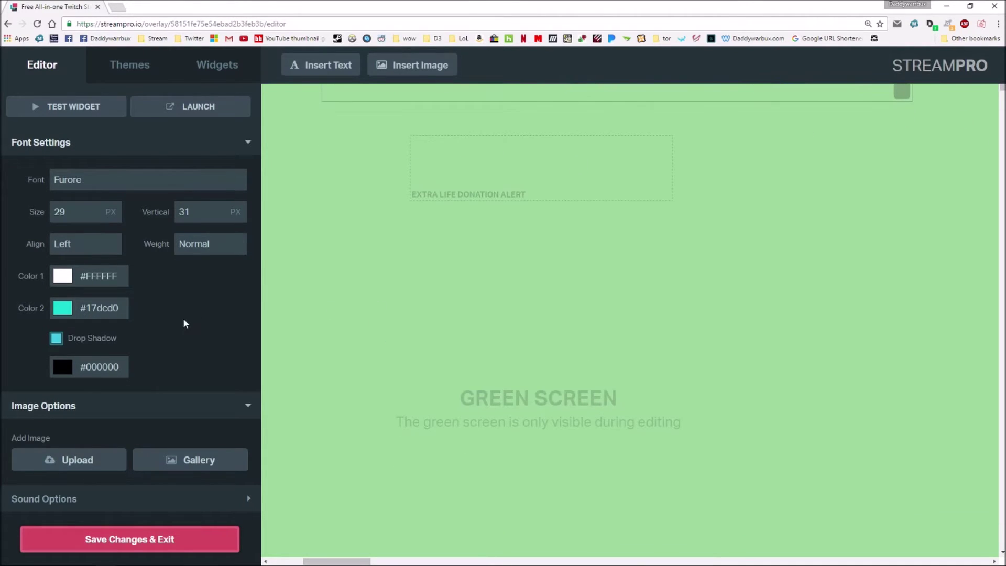
Shift the donation alert widget to the right beneath the goal text and set its font to Furore.
scroll(184, 319, up, 3)
drag(512, 211, 579, 204)
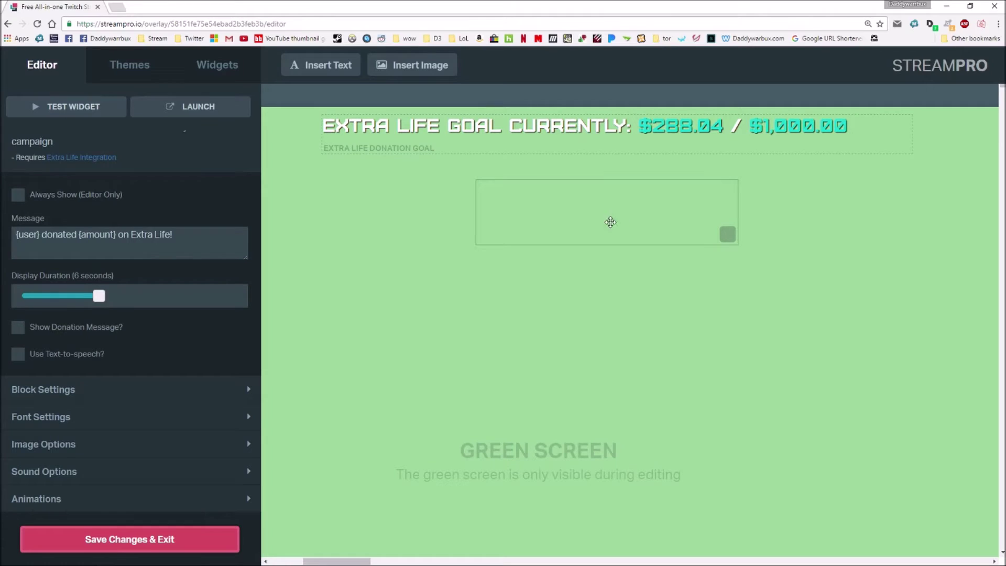
click(93, 417)
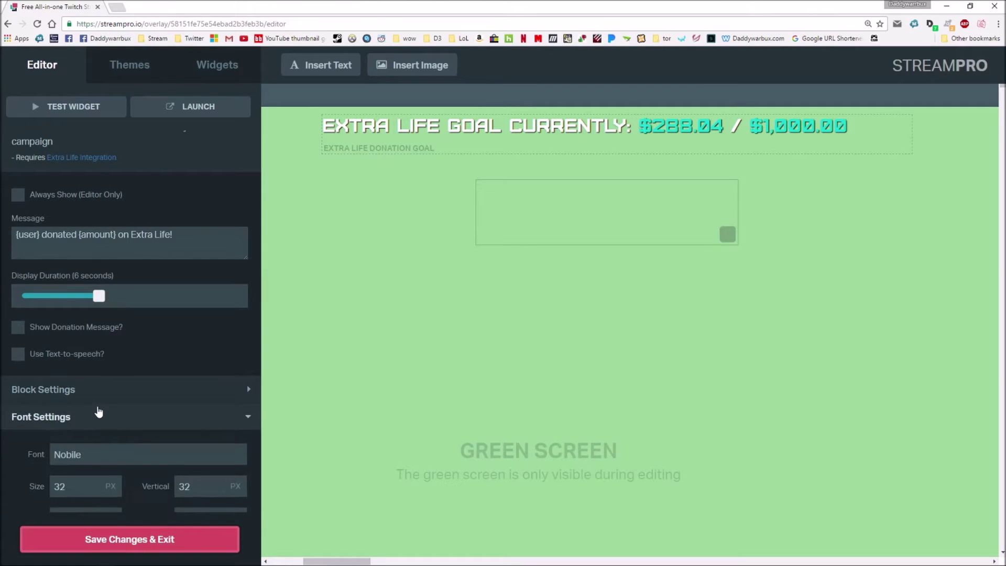
scroll(99, 370, down, 2)
click(96, 353)
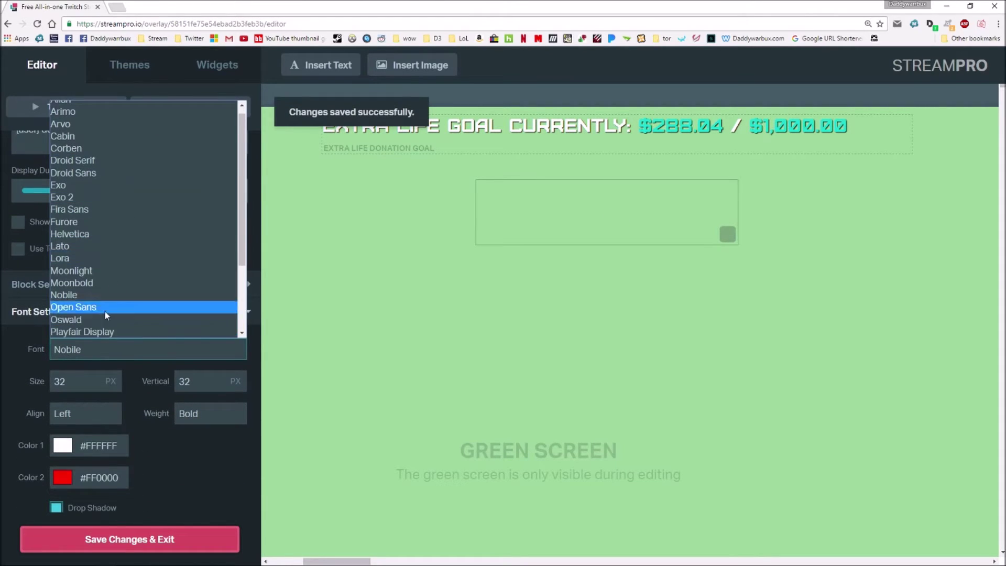
click(128, 222)
scroll(133, 418, down, 3)
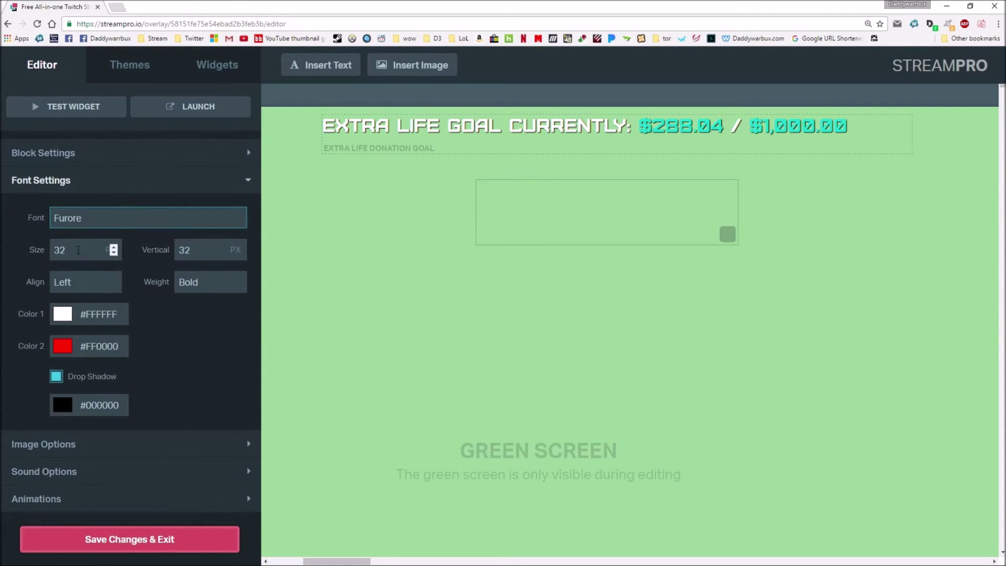
Insert the uploaded Extra Life_CMNHosp logo as the donation alert's image.
click(84, 445)
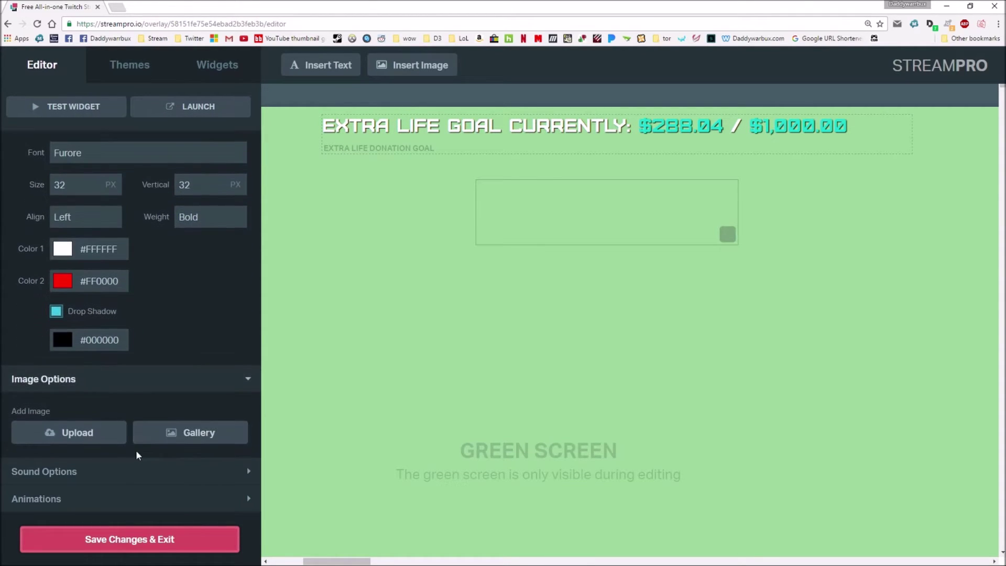
click(59, 433)
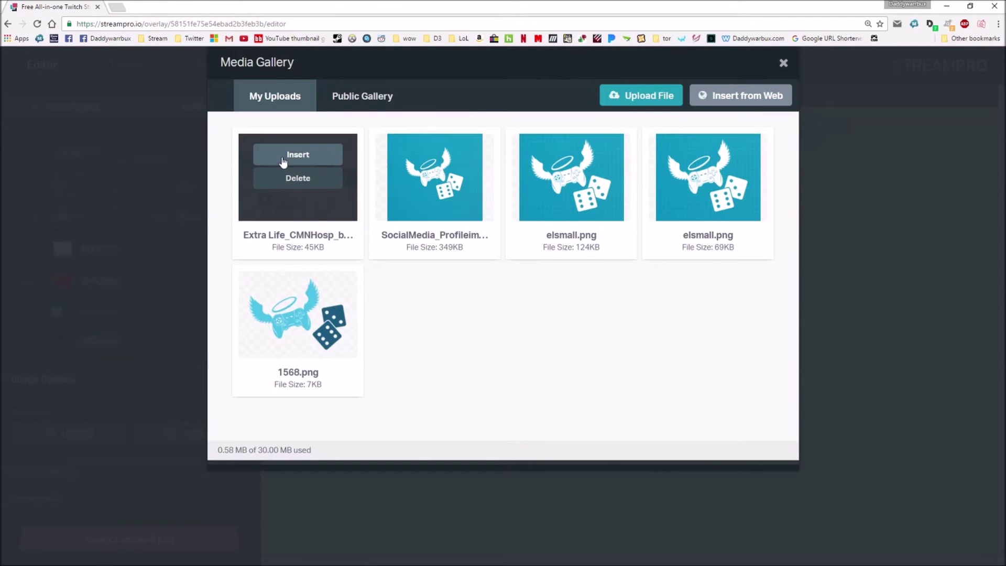
click(297, 154)
scroll(157, 435, down, 1)
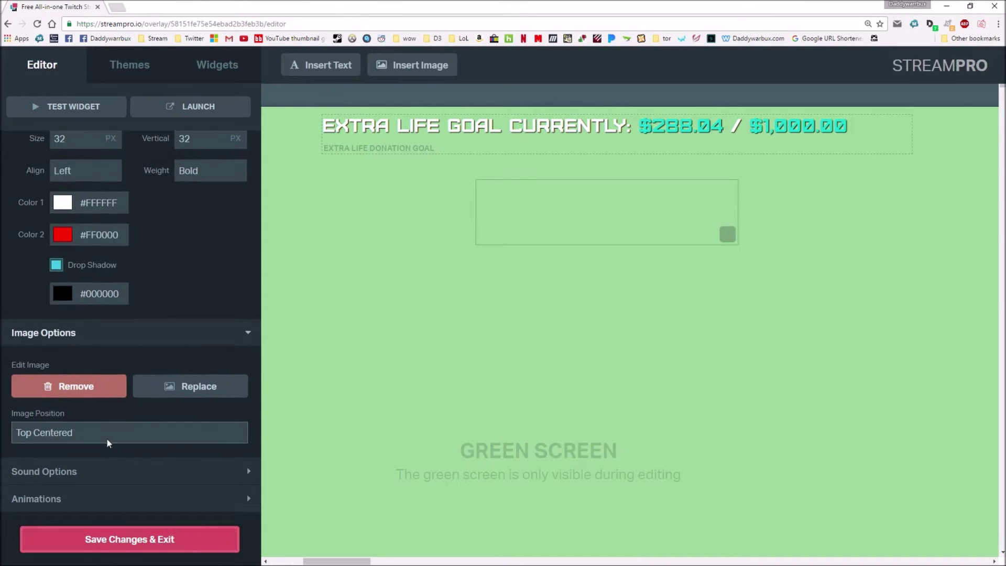
Preview sounds in the public gallery and add the Jackpot sound to the donation alert.
click(69, 473)
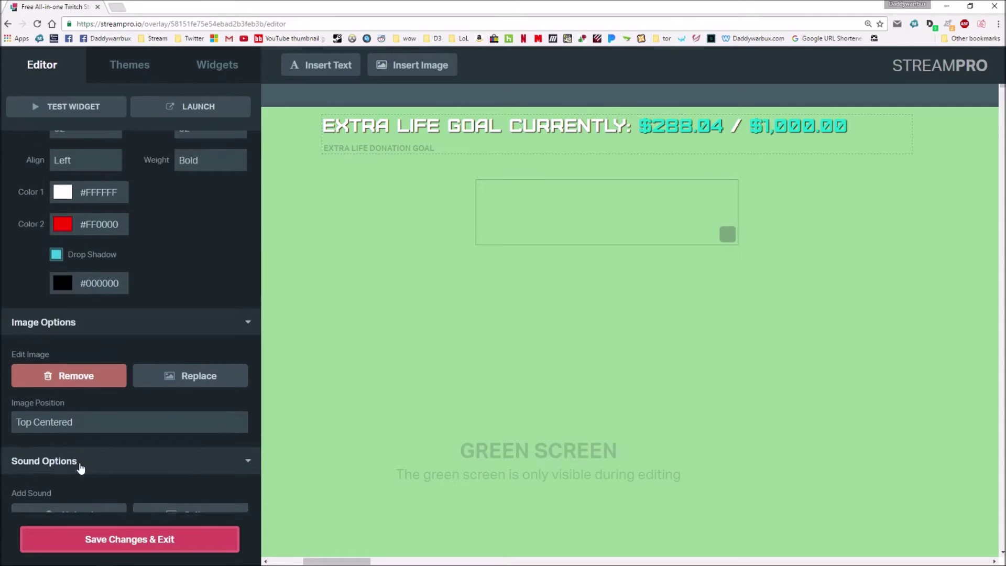
click(142, 464)
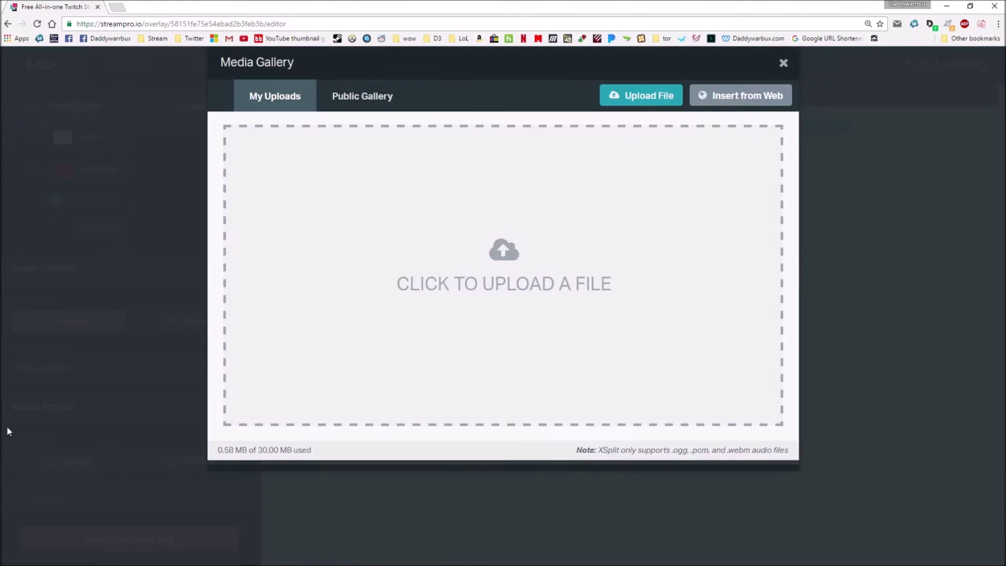
click(344, 102)
mouse_move(278, 299)
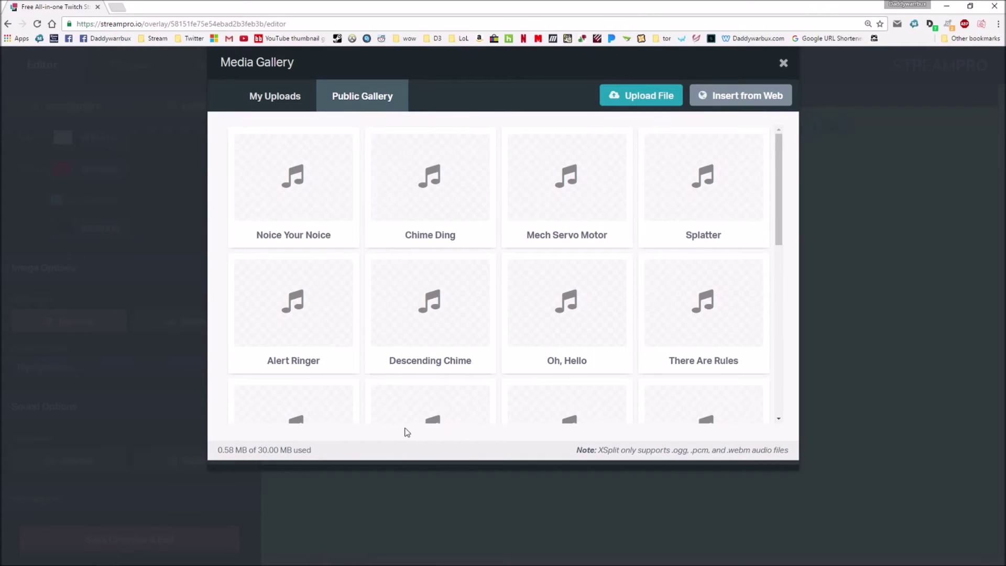
click(429, 178)
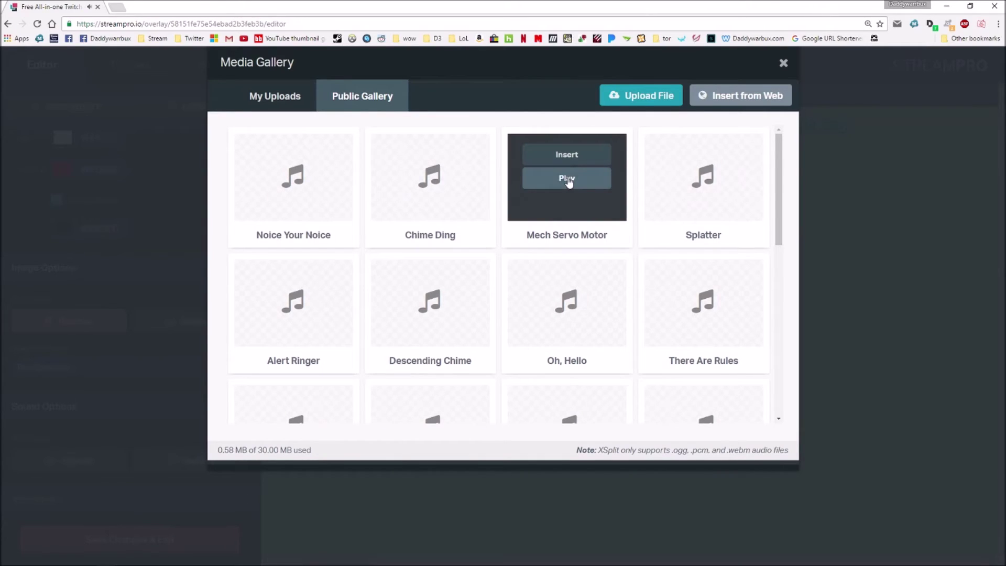
scroll(496, 269, down, 5)
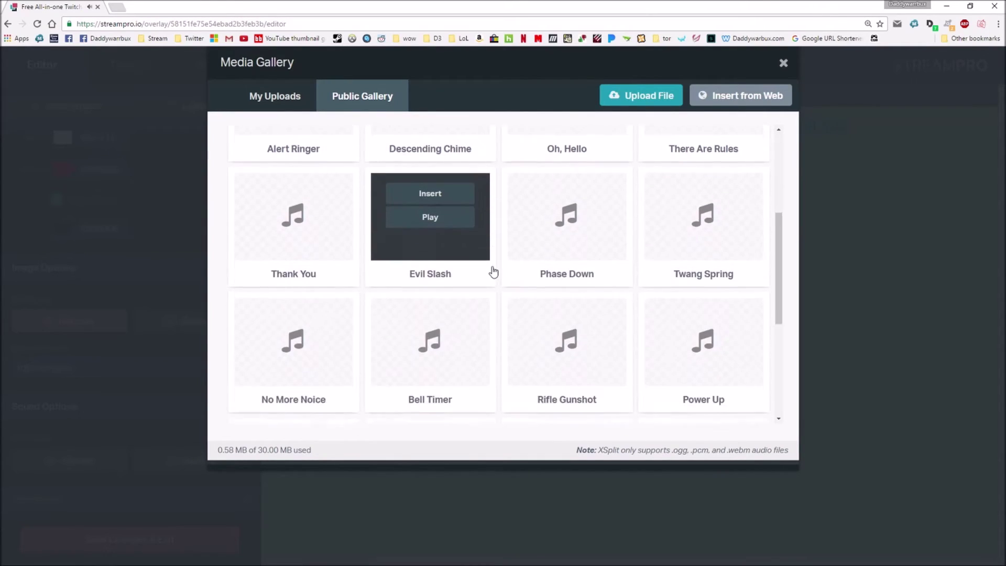
scroll(493, 271, down, 4)
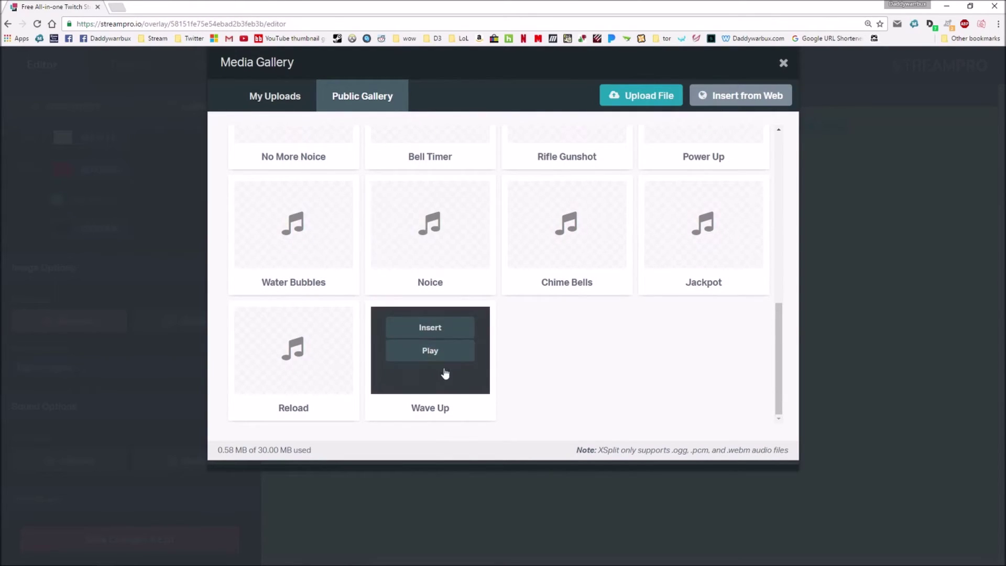
mouse_move(723, 265)
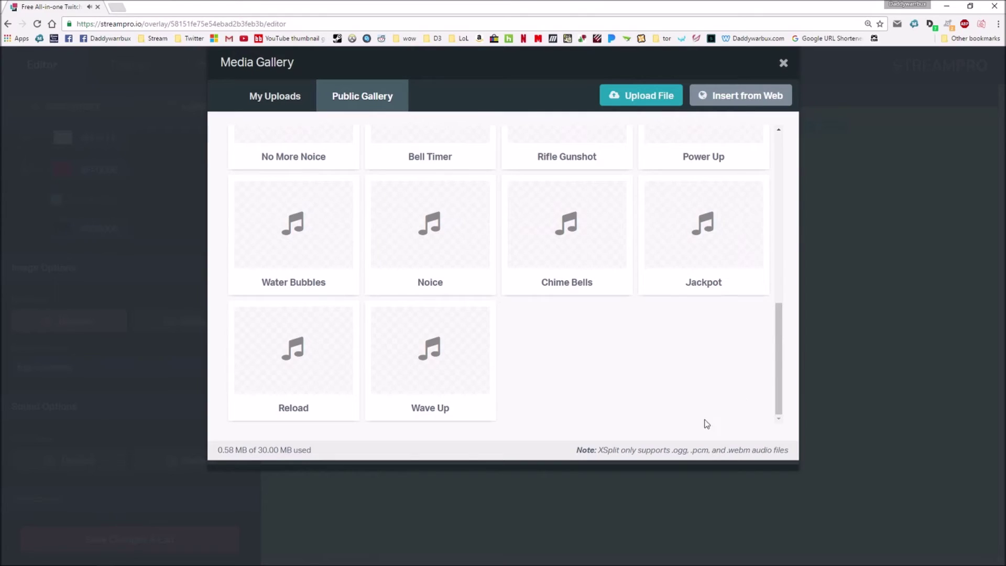
click(688, 209)
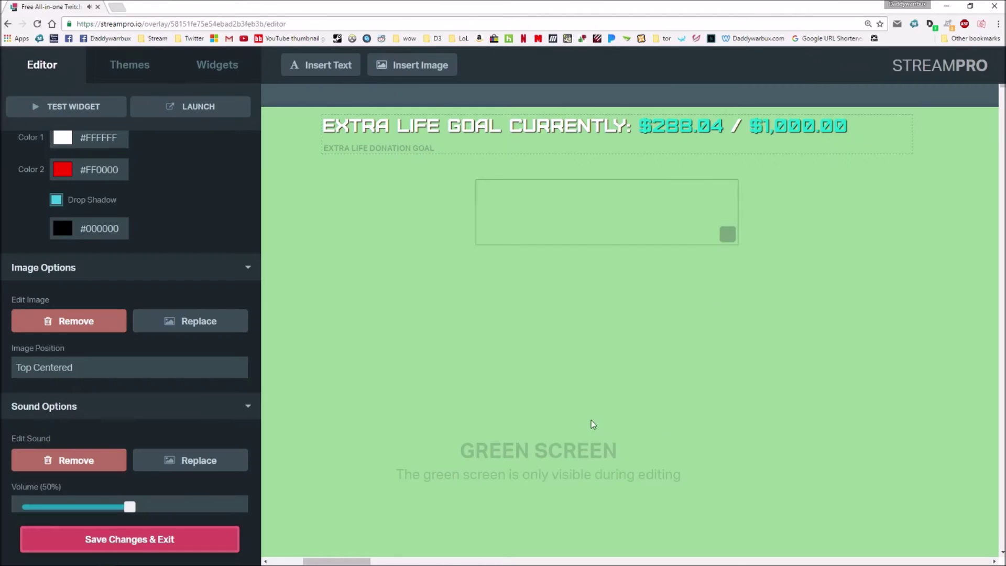
Review the donation alert's sound and animation settings, and run a test of the alert.
scroll(190, 297, down, 2)
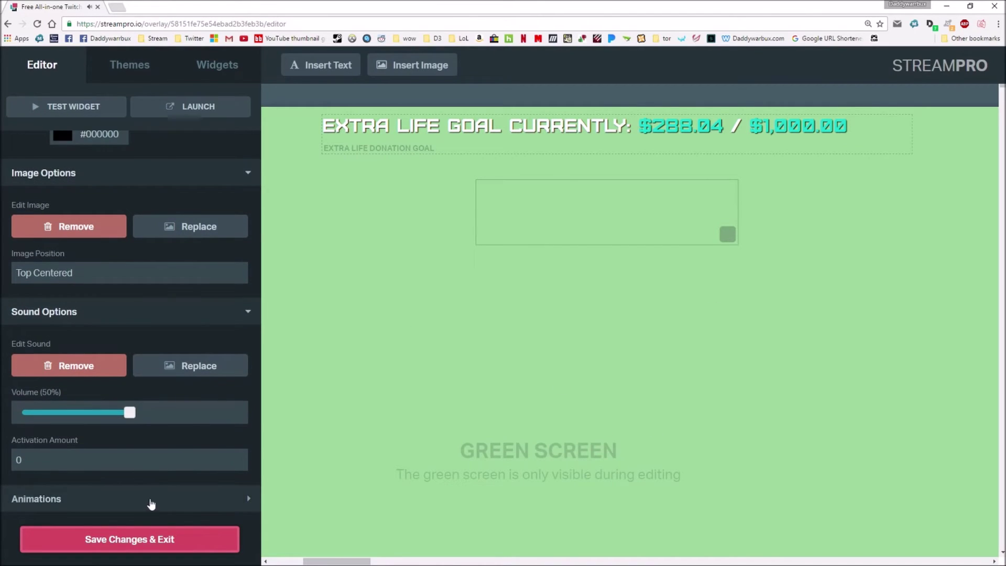
click(174, 500)
scroll(162, 474, up, 10)
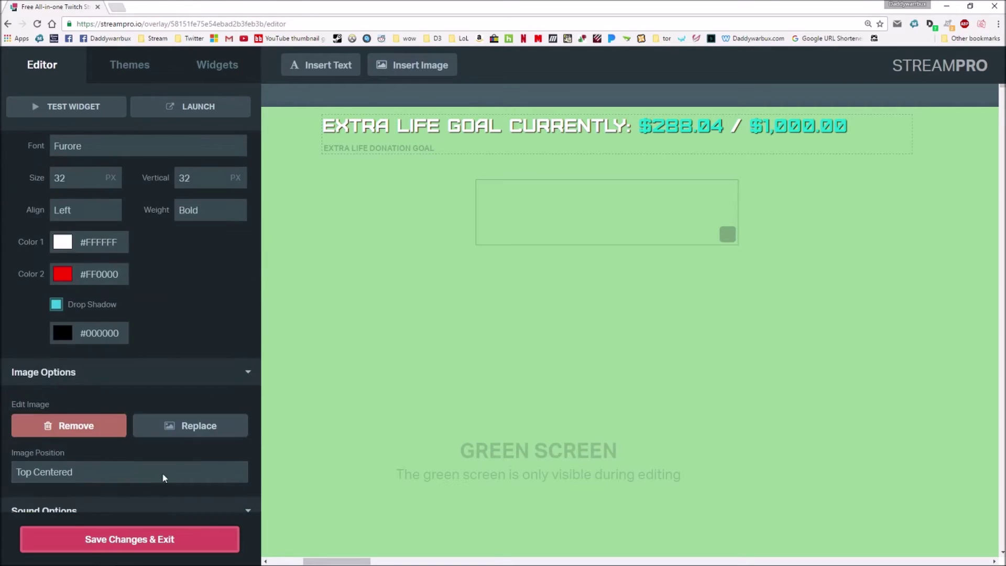
scroll(173, 479, up, 1)
click(74, 107)
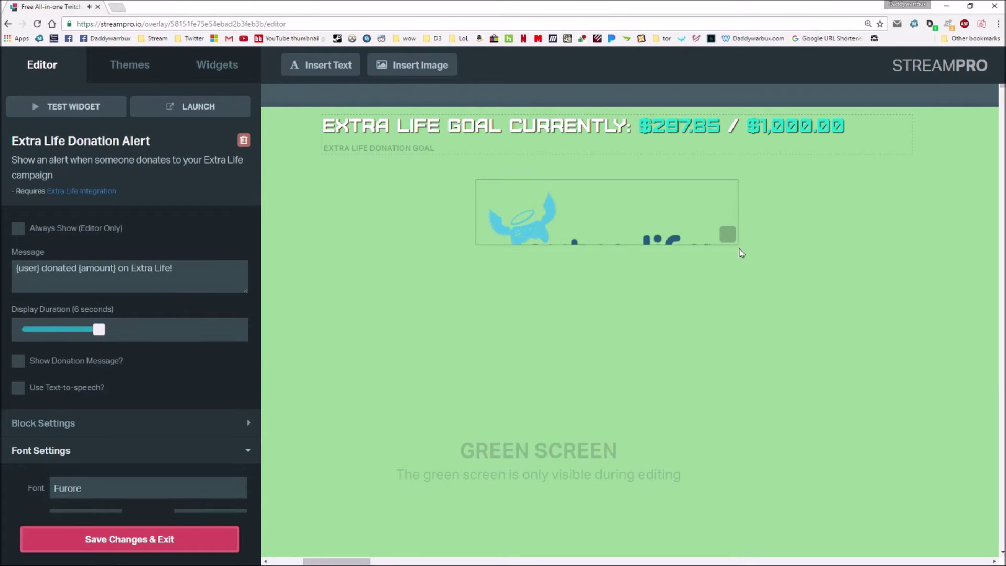
Enlarge the donation alert widget to fit its logo, centre it beneath the goal text, and test it again.
drag(740, 250, 981, 462)
drag(748, 291, 643, 283)
click(73, 106)
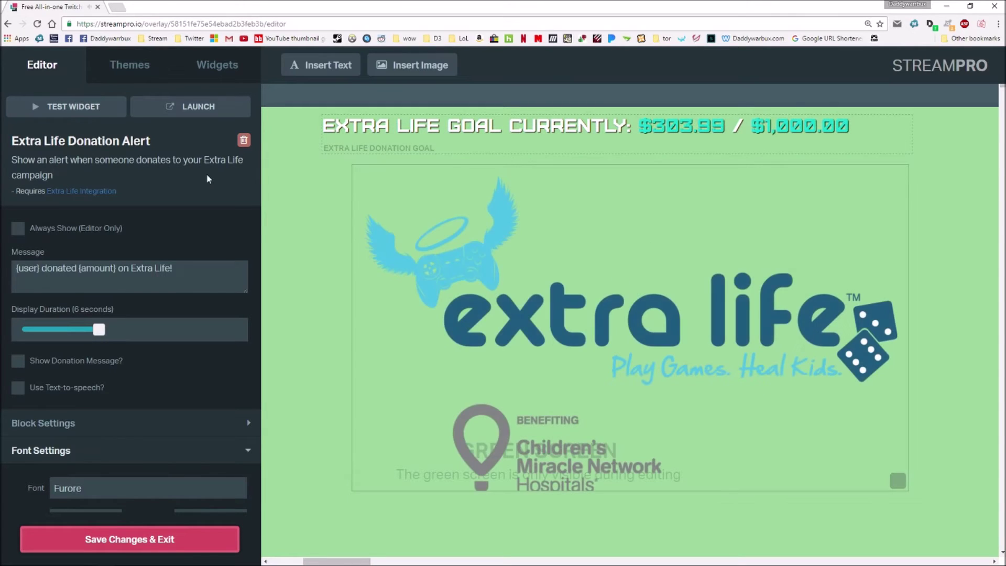
Replace the donation alert's image with the uploaded 1568.png and run a test of the alert.
scroll(618, 351, down, 1)
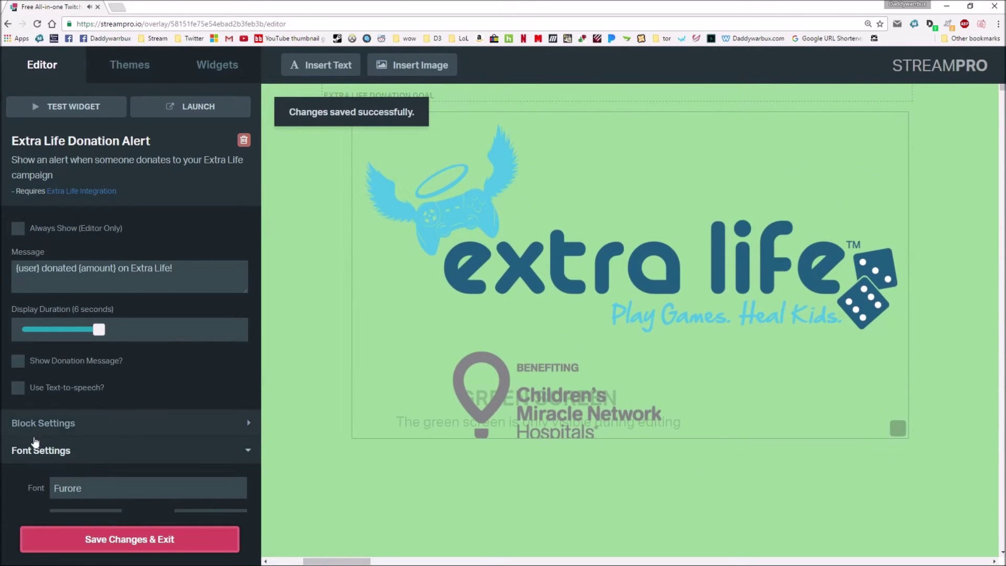
scroll(41, 442, down, 1)
scroll(41, 443, down, 7)
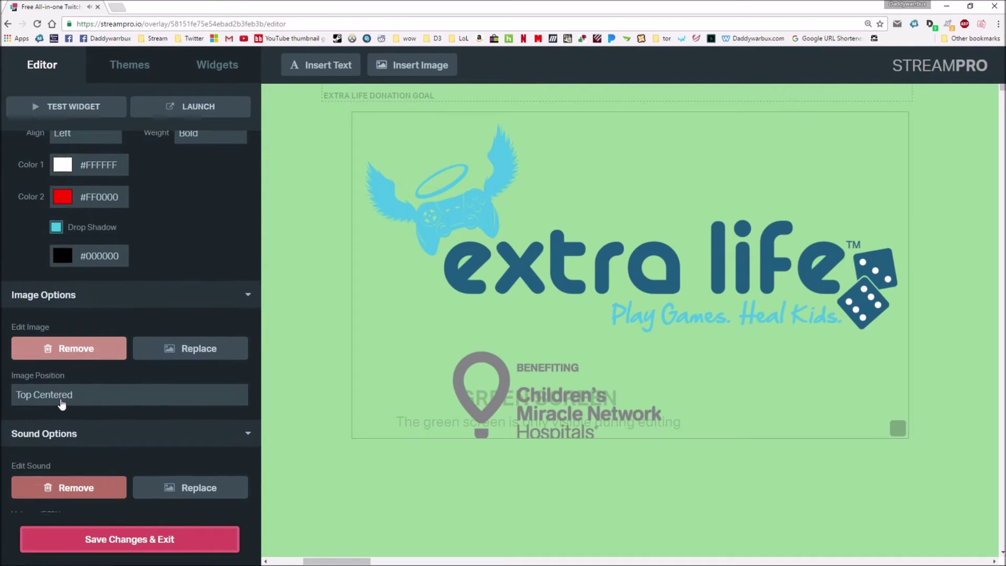
click(182, 348)
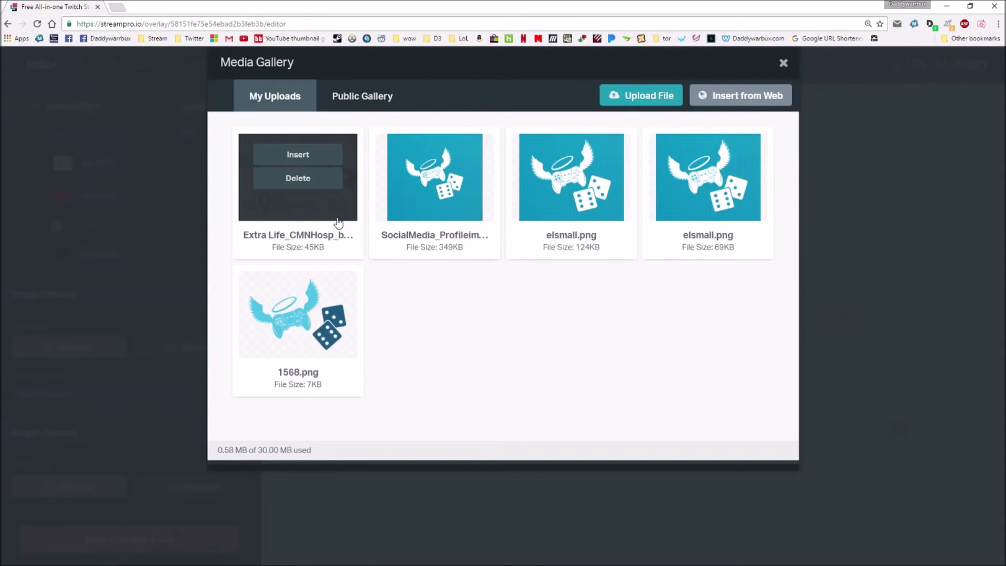
click(304, 297)
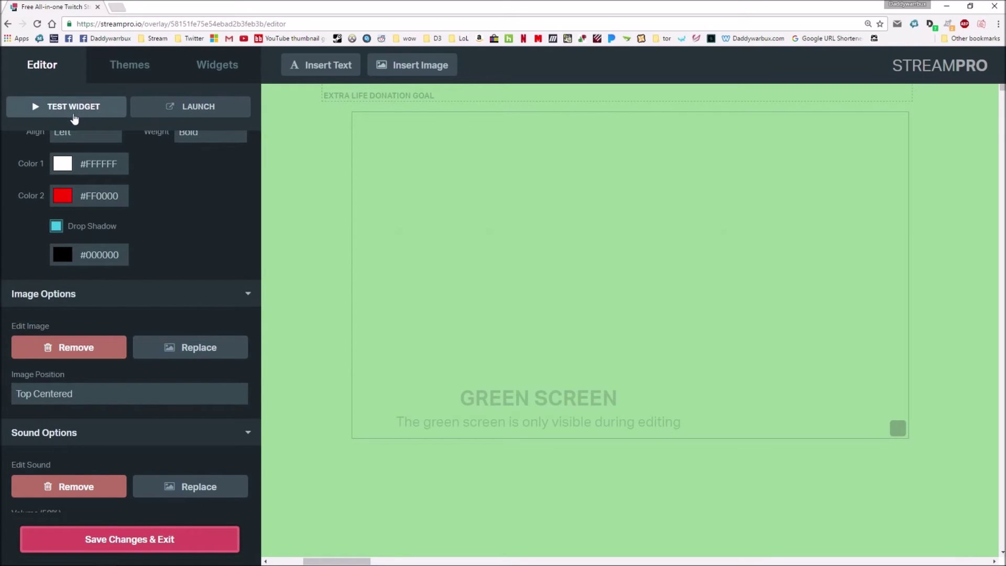
click(77, 116)
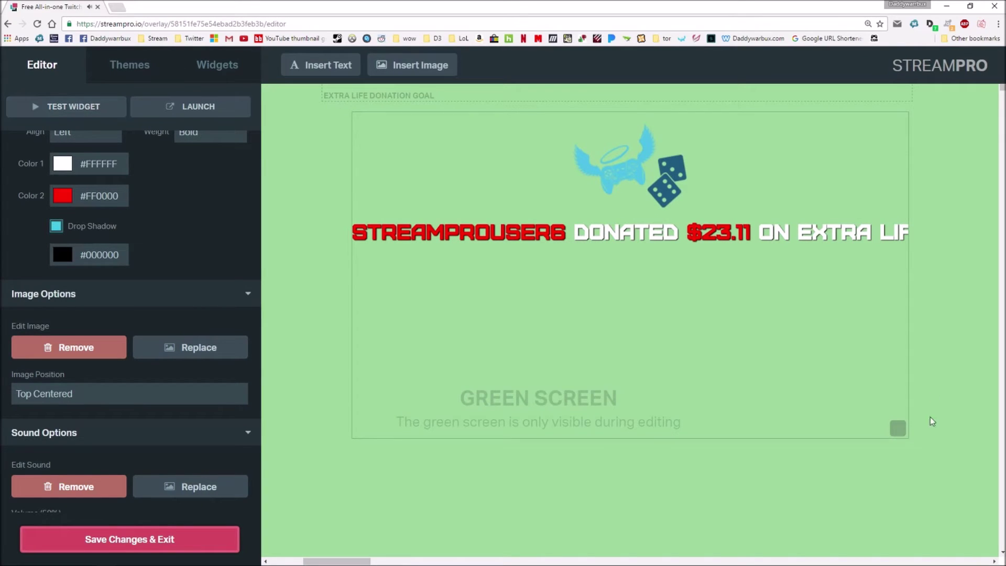
Make the donation alert widget wider and shorter to fit its message, test it, and align it beneath the donation goal text.
drag(897, 431, 936, 264)
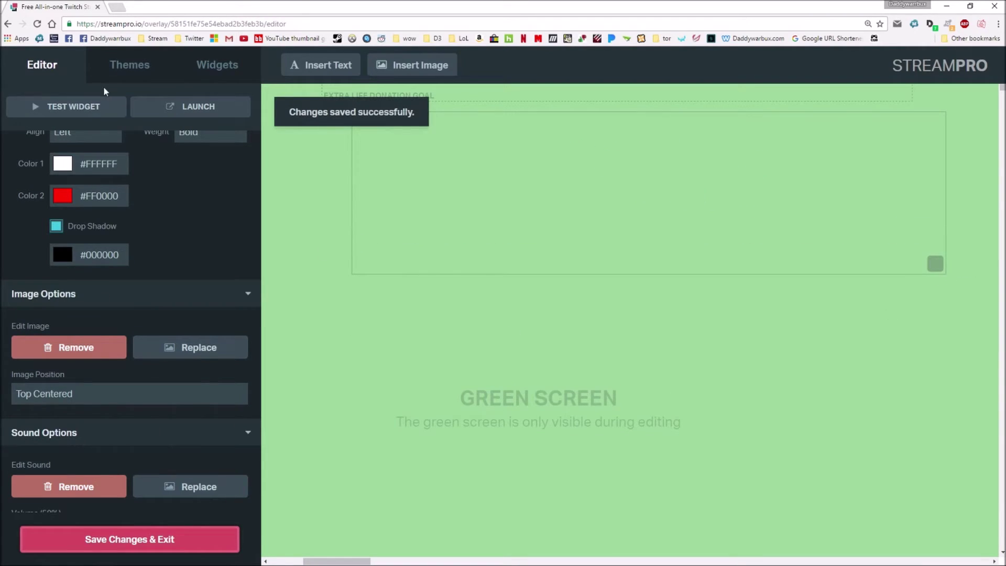
click(104, 105)
scroll(555, 299, up, 1)
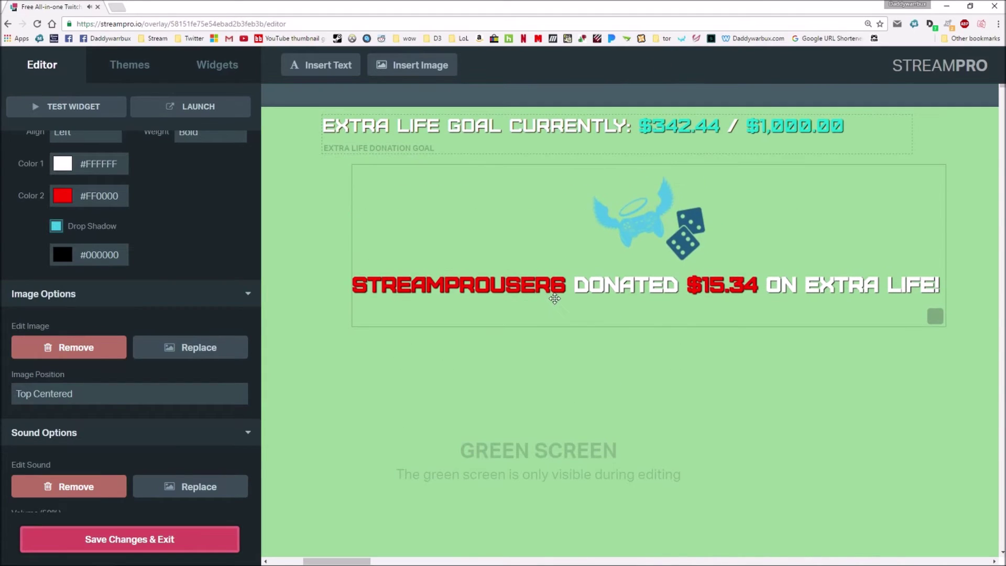
drag(686, 211, 654, 209)
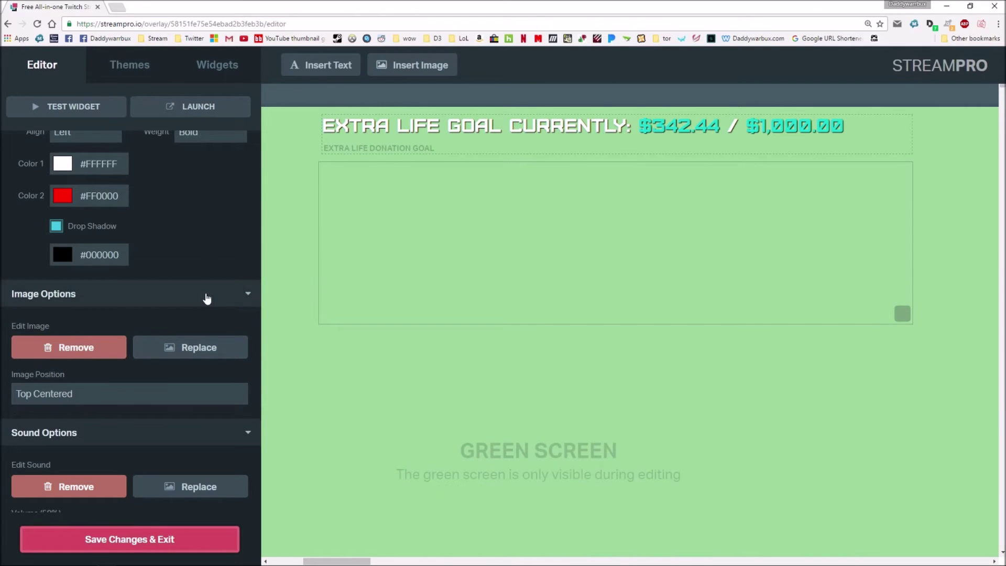
Save the overlay changes and exit the editor to the Overlay Manager.
scroll(199, 291, down, 3)
click(127, 540)
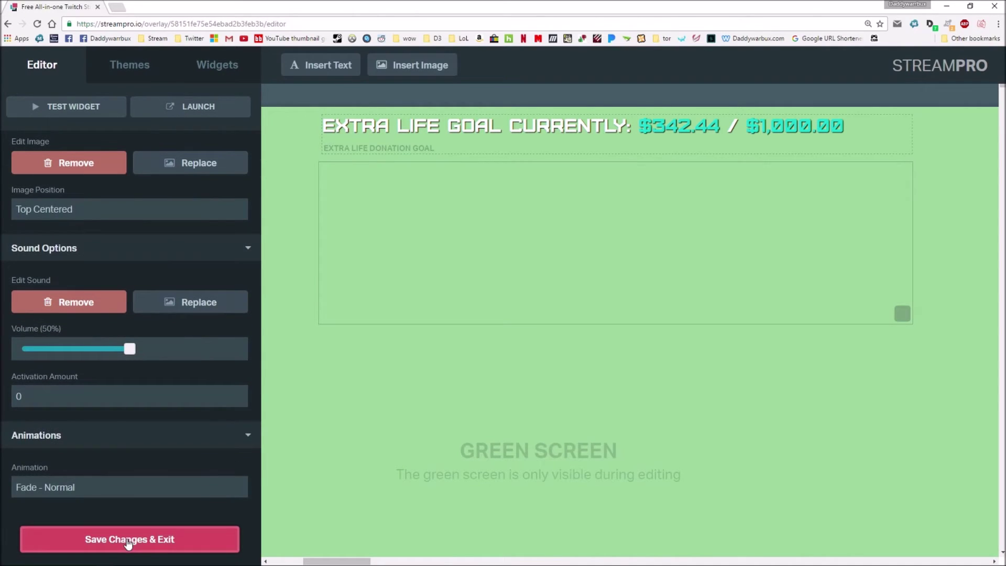
scroll(156, 341, up, 8)
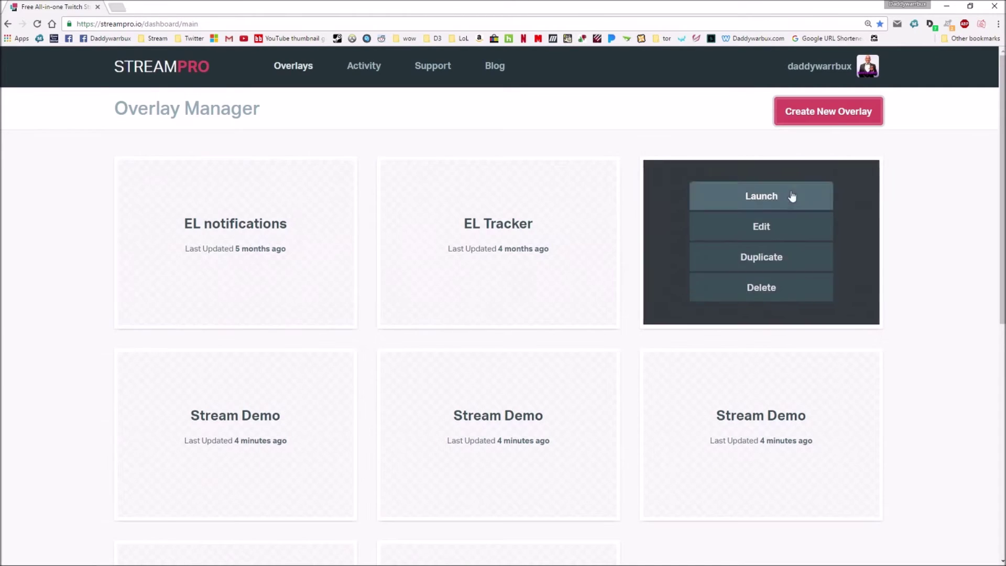
Open the account's Integrations page, show the Extra Life connection details, and select the existing Extra Life User ID.
click(818, 66)
mouse_move(865, 68)
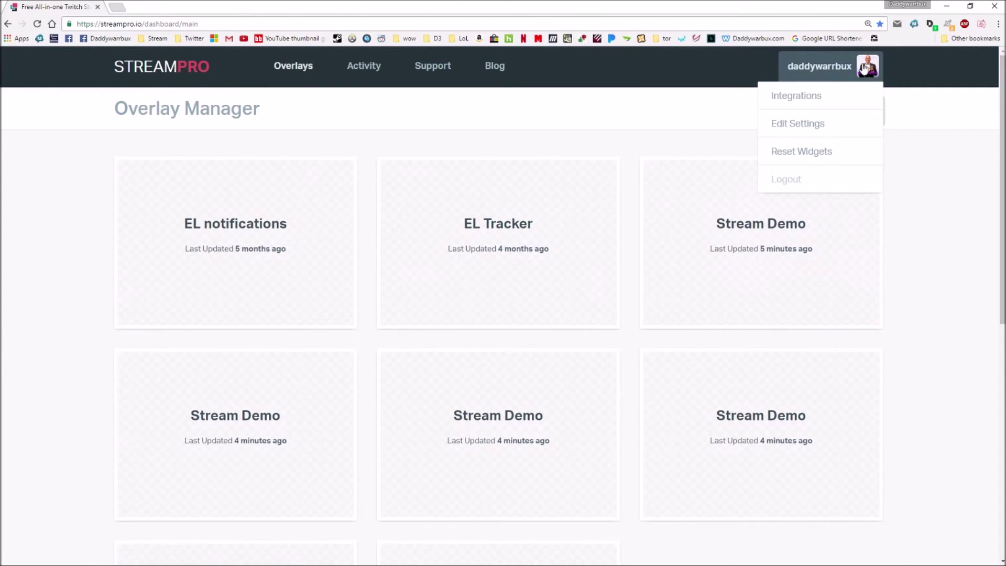
click(791, 100)
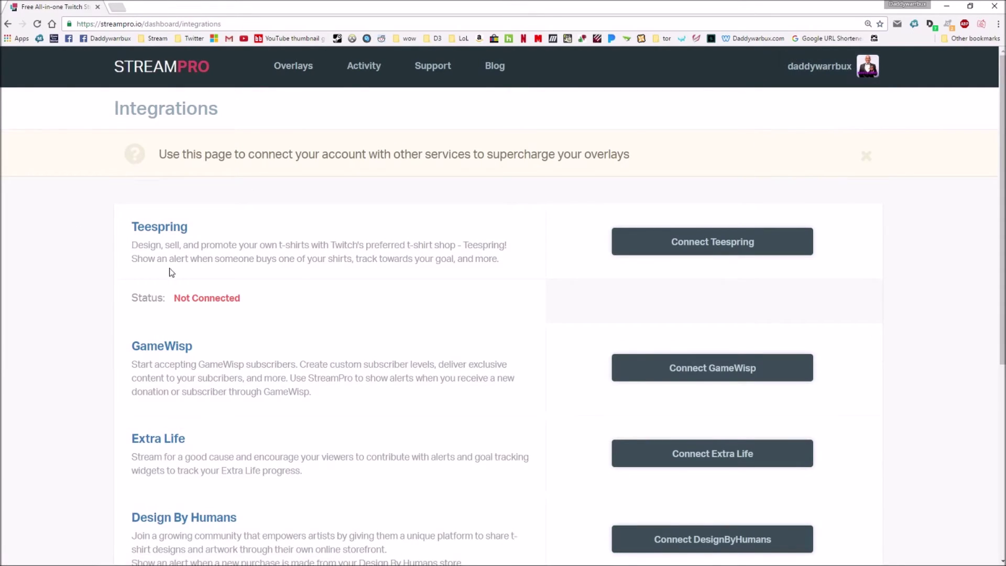
scroll(273, 165, down, 1)
scroll(6, 382, down, 3)
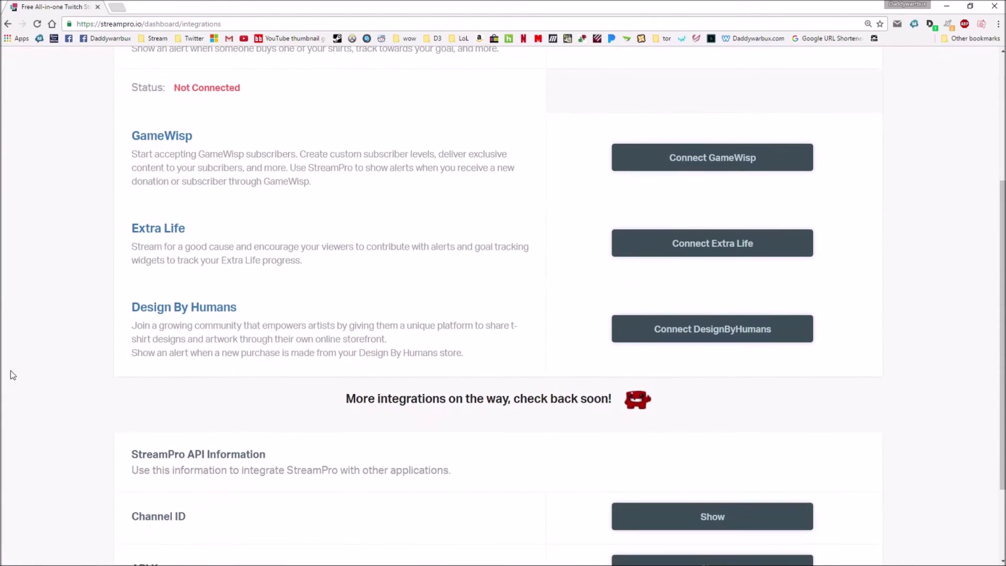
click(701, 245)
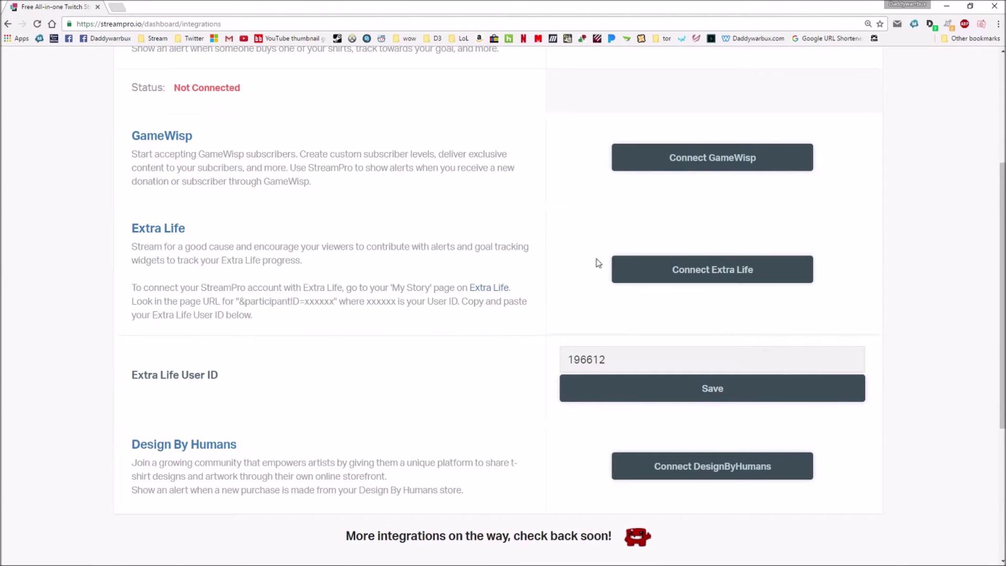
drag(607, 359, 549, 367)
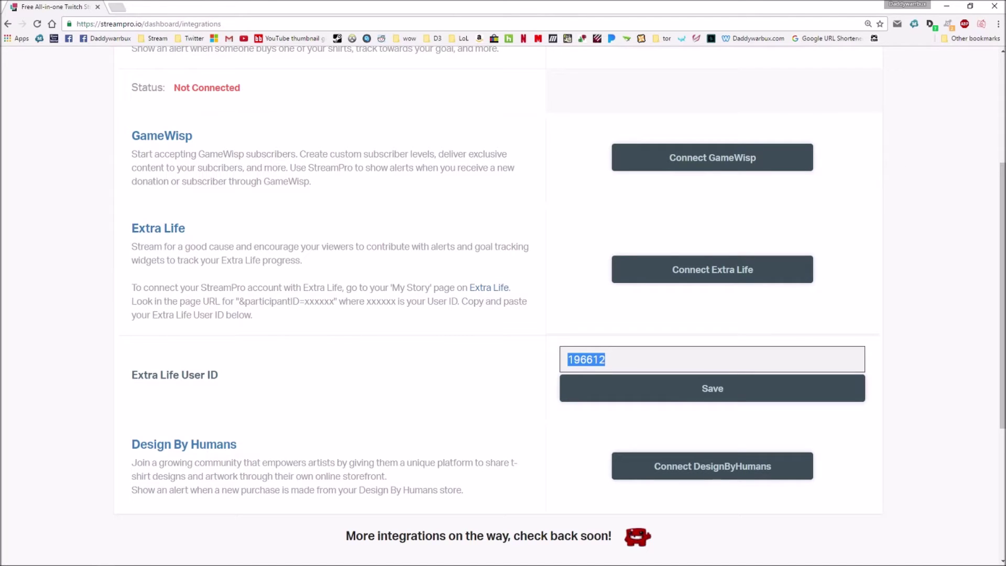
Switch to the Extra Life participant page and copy the participant ID from its URL.
key(alt+Tab)
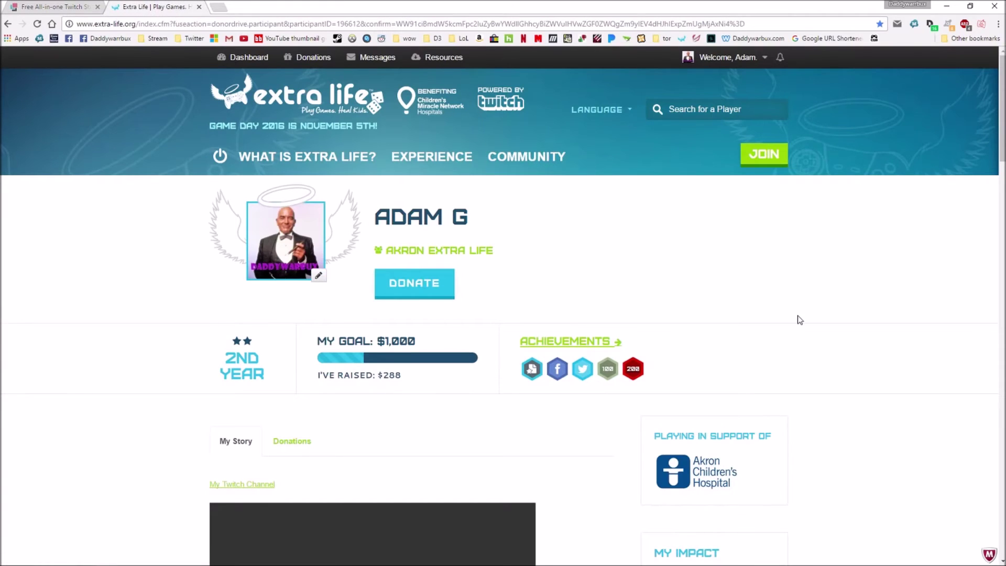
click(345, 23)
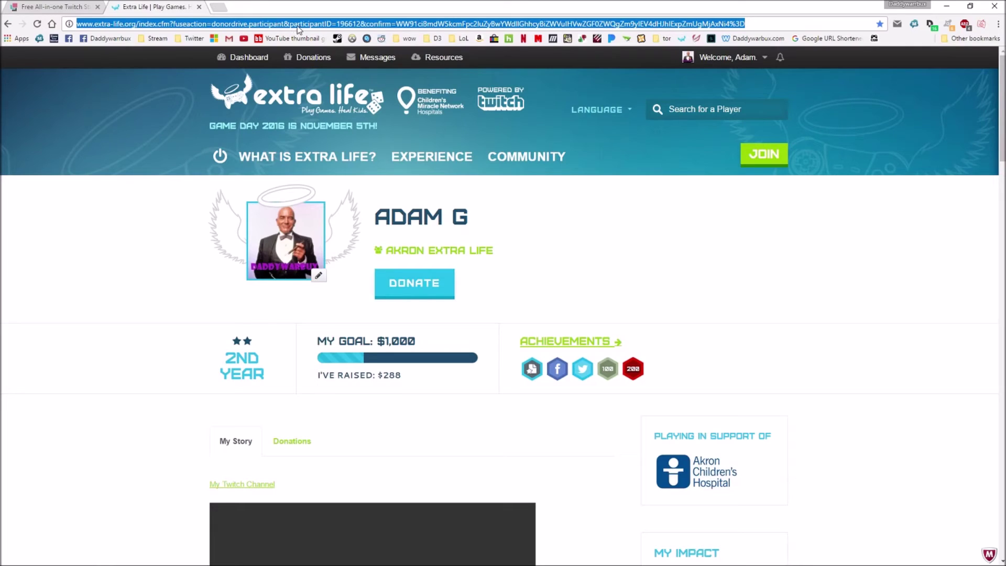
triple_click(355, 25)
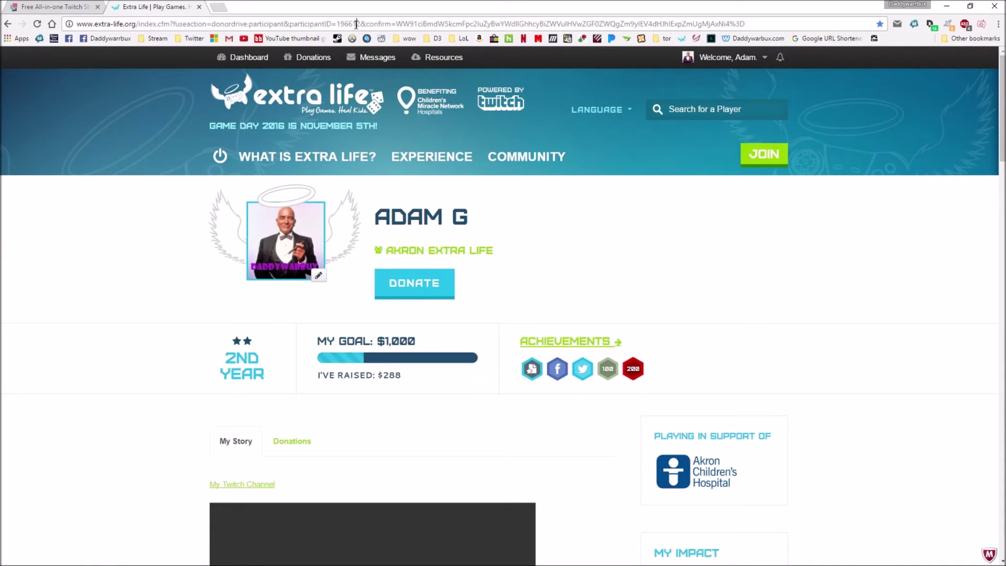
double_click(354, 25)
right_click(352, 26)
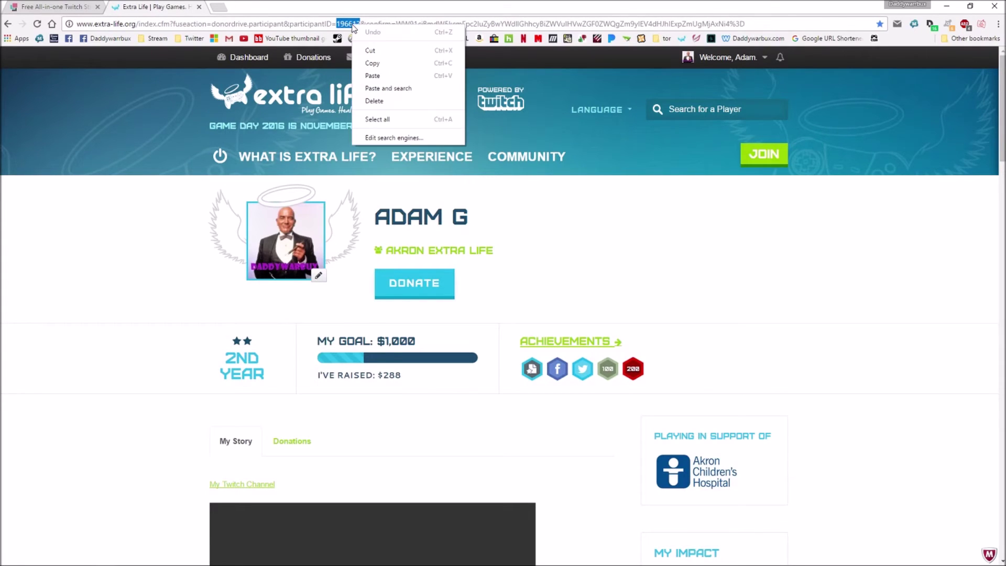
click(385, 65)
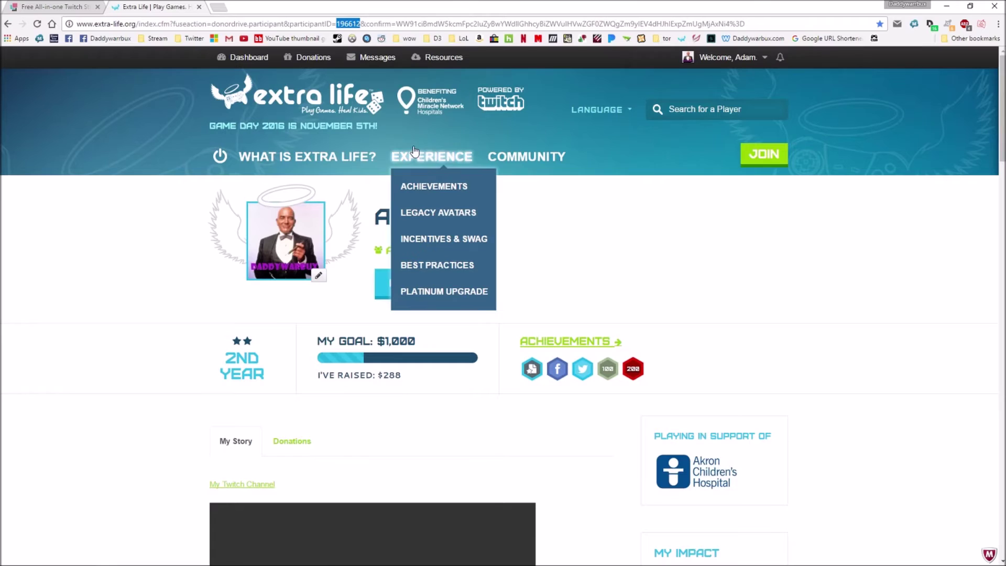
Return to the StreamPro integrations, paste the copied participant ID as the Extra Life User ID, and save it.
click(65, 7)
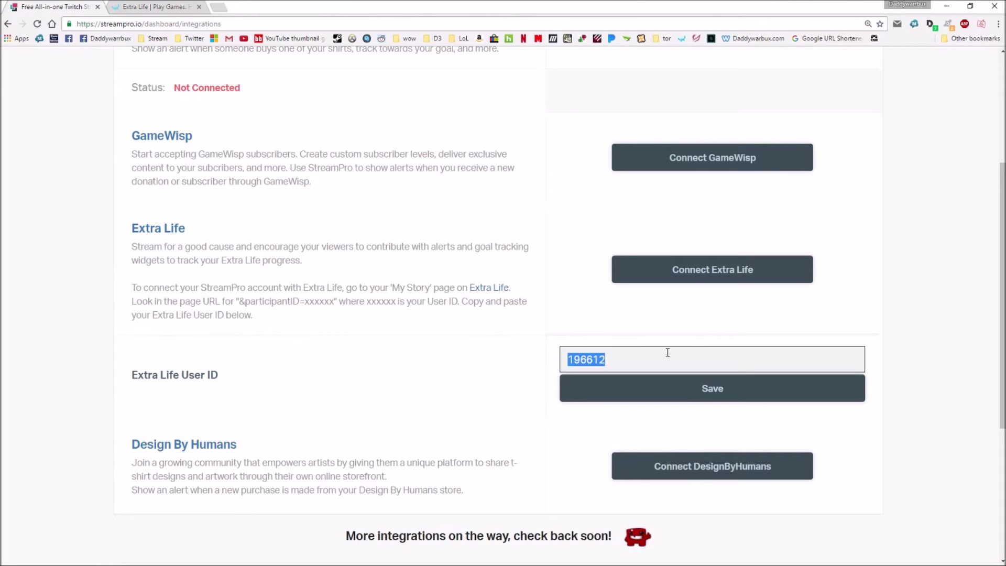
key(ctrl+v)
click(655, 396)
click(642, 401)
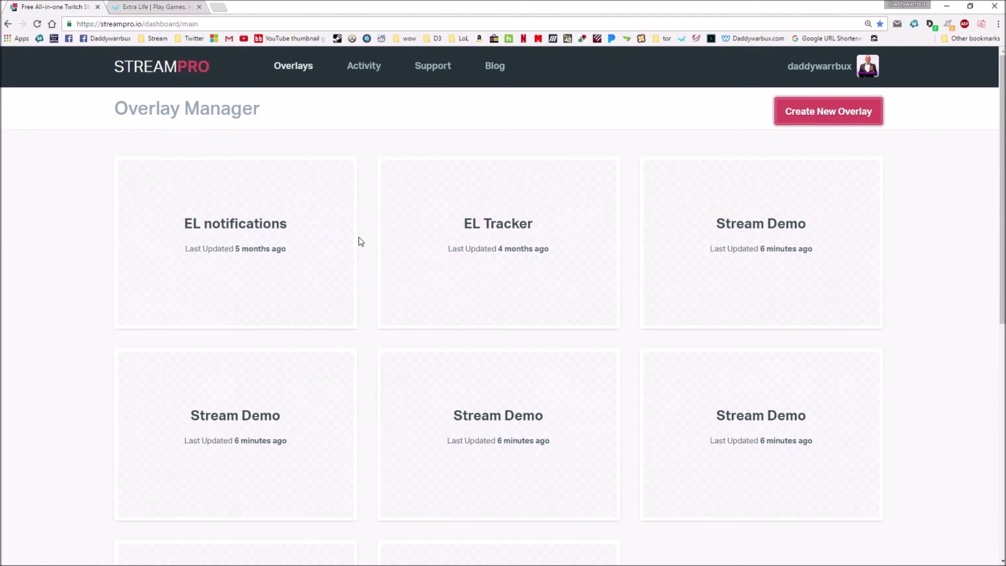
mouse_move(691, 253)
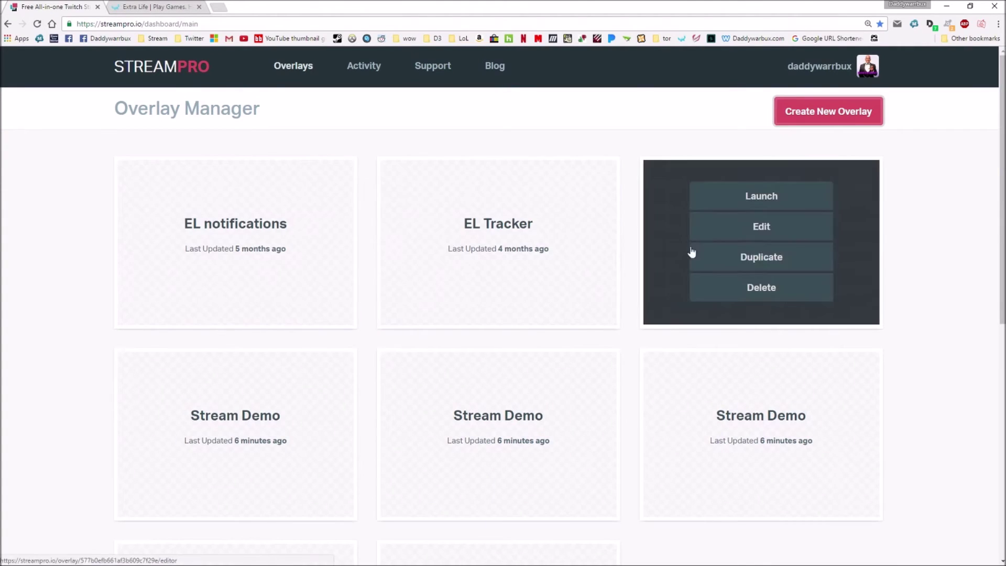
click(763, 286)
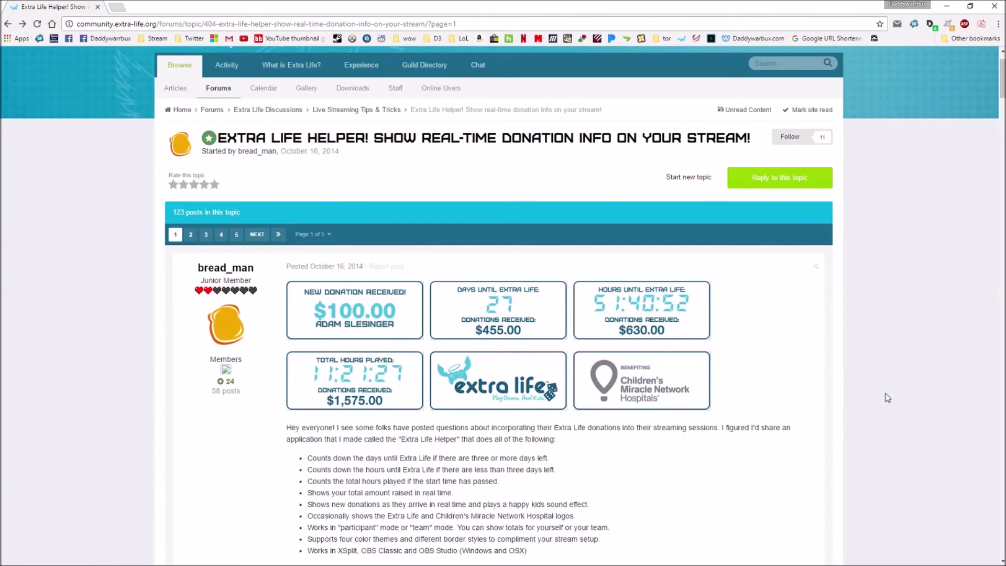
Examine the Extra Life Helper forum post's sample displays, feature list, download link and requirements, then minimise the browser.
scroll(621, 337, down, 2)
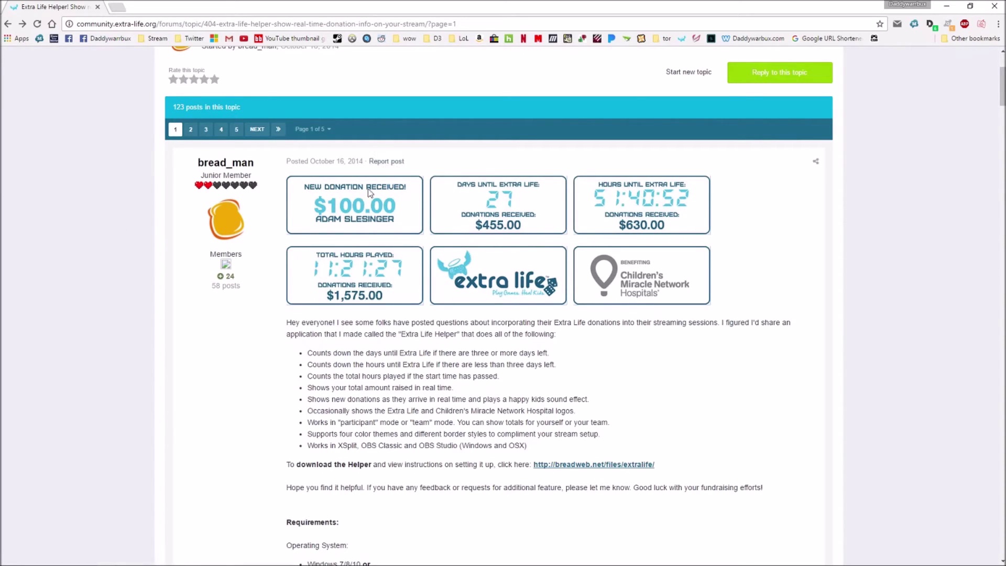
scroll(373, 361, up, 1)
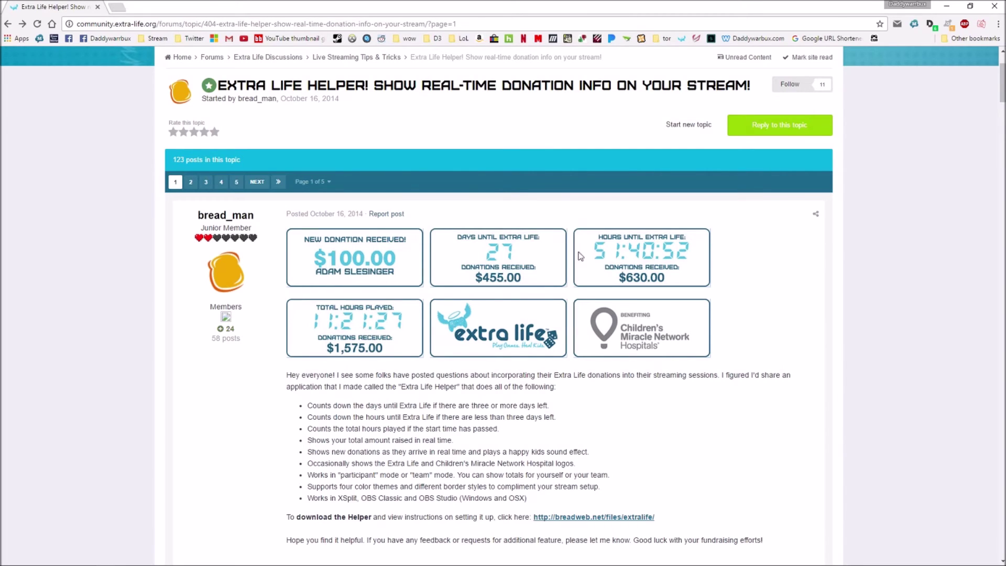
scroll(580, 256, down, 4)
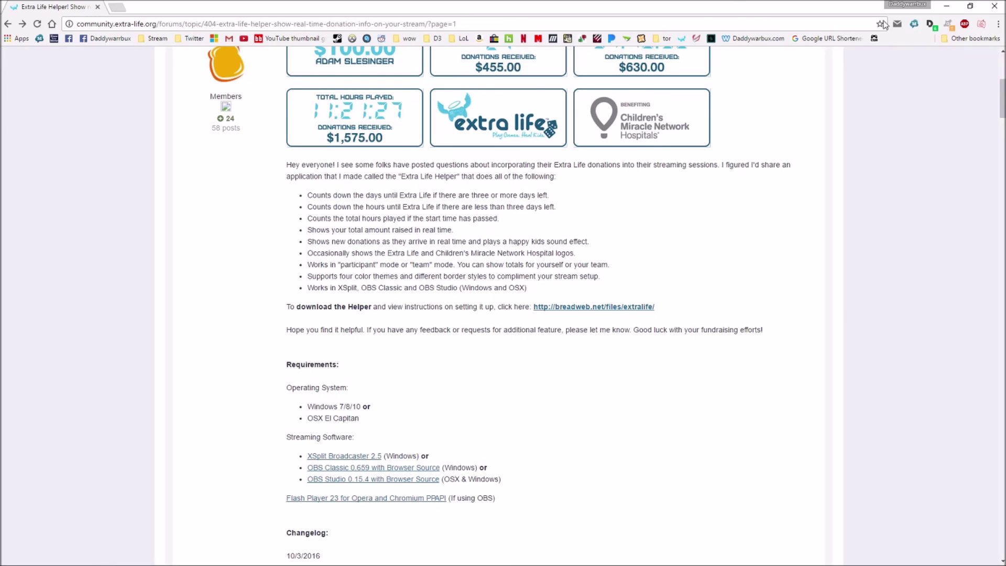
click(939, 7)
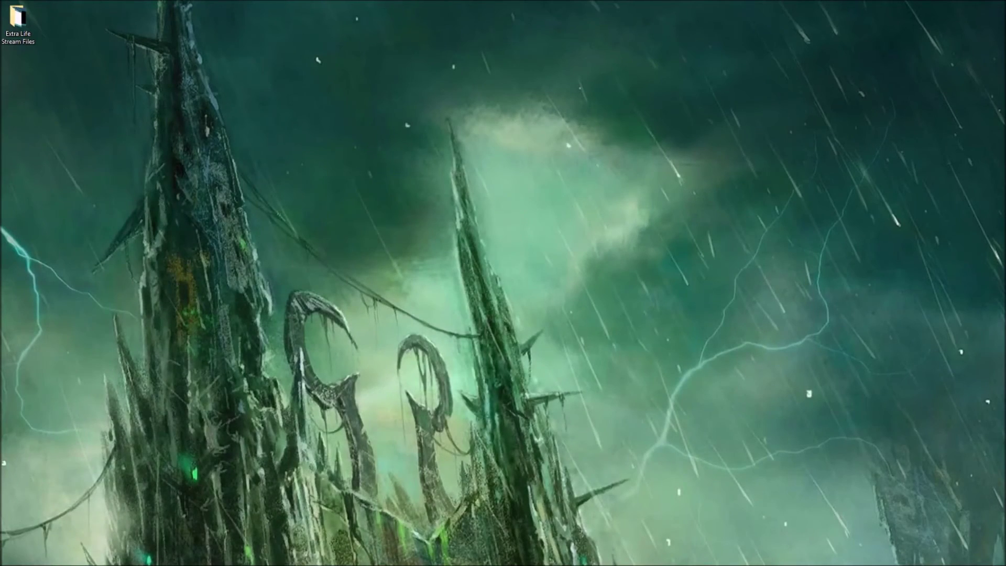
Switch to the Extra Life Helper website and review its table of contents, download link and setup instructions.
key(alt+Tab)
scroll(309, 253, up, 6)
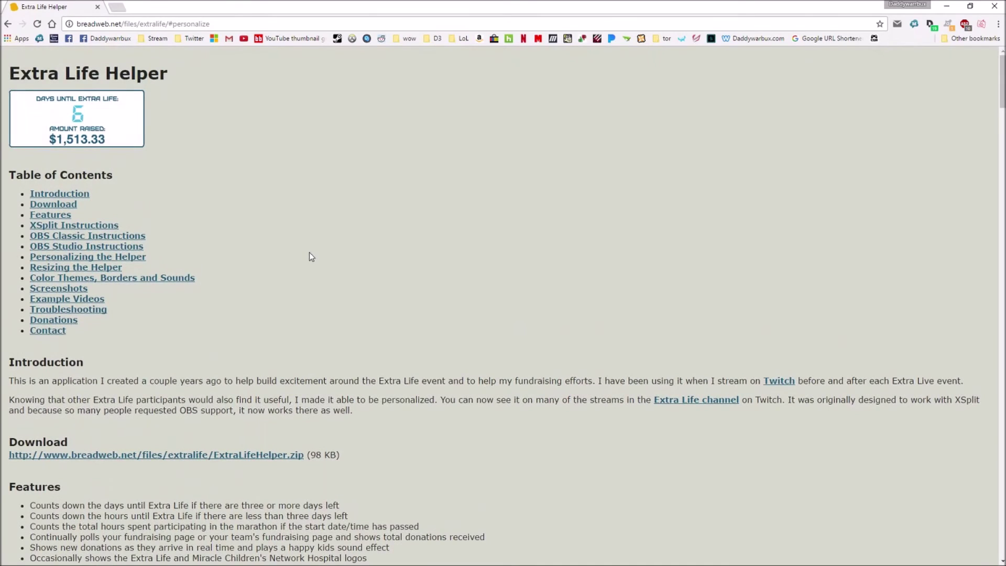
scroll(32, 212, down, 2)
scroll(49, 159, up, 1)
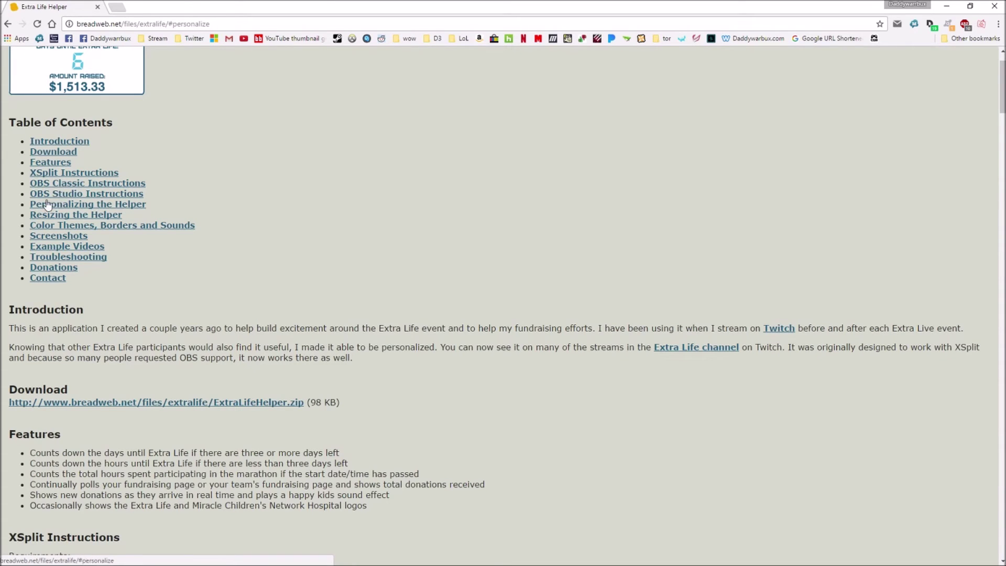
scroll(164, 303, down, 1)
scroll(157, 298, down, 12)
scroll(157, 283, up, 14)
Minimise the browser and open the ExtraLifeHelperWrapper file from the EL tracker folder in Notepad.
click(946, 6)
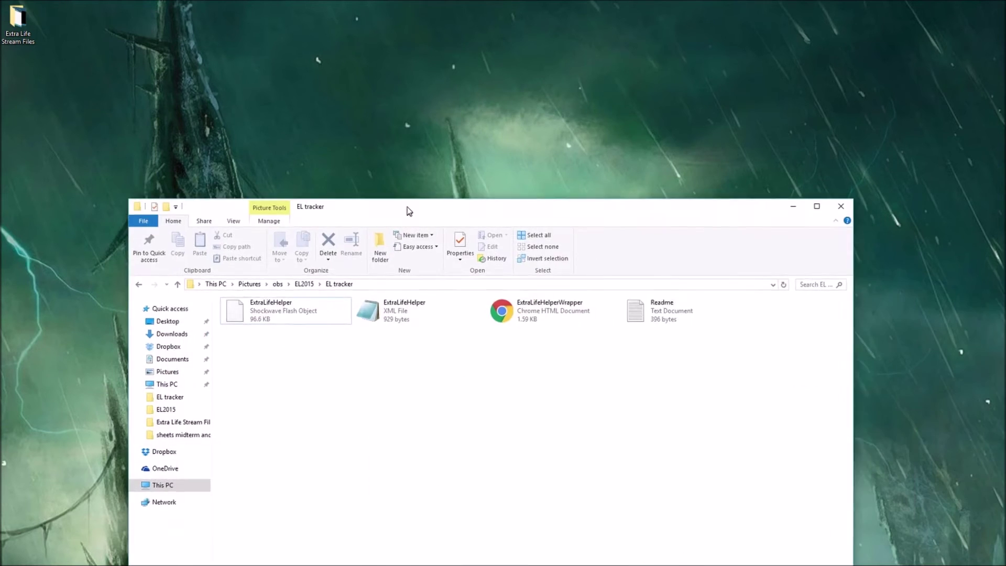
drag(407, 212, 304, 78)
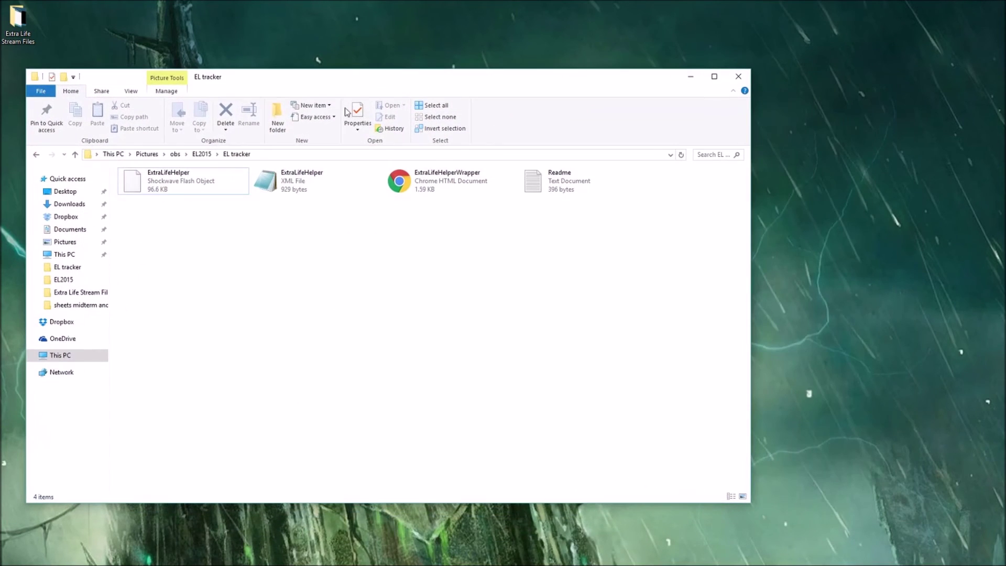
click(426, 194)
click(562, 194)
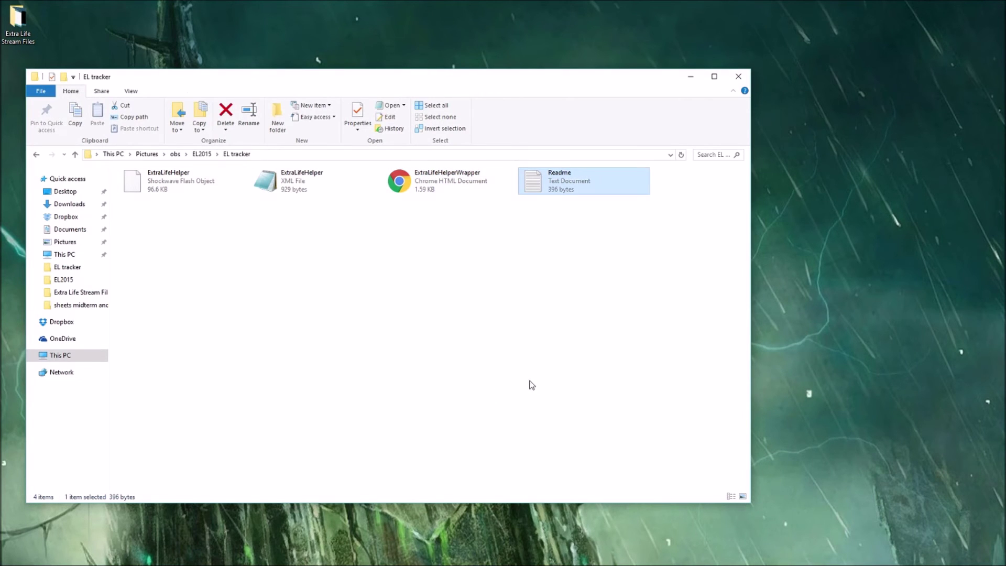
click(278, 185)
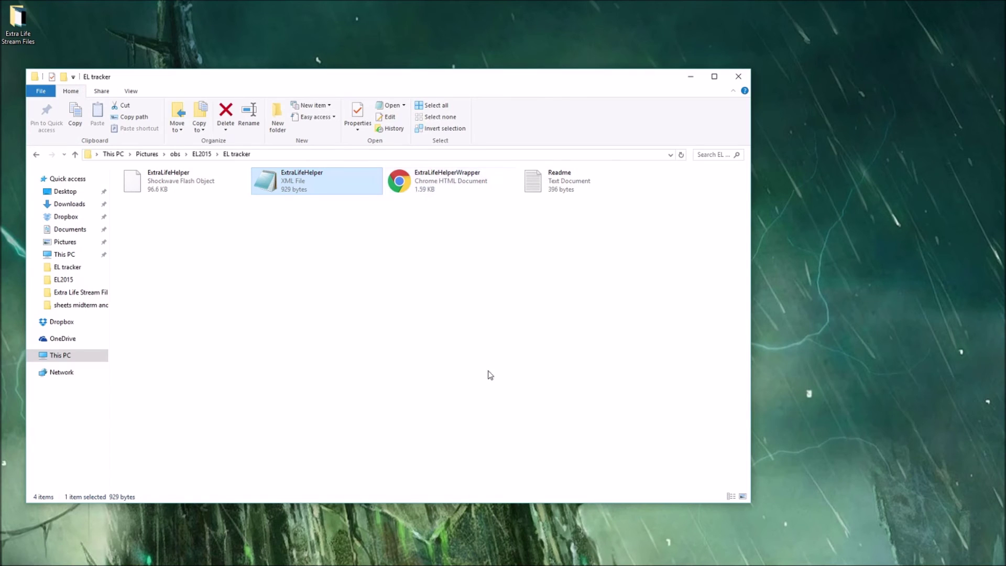
right_click(441, 185)
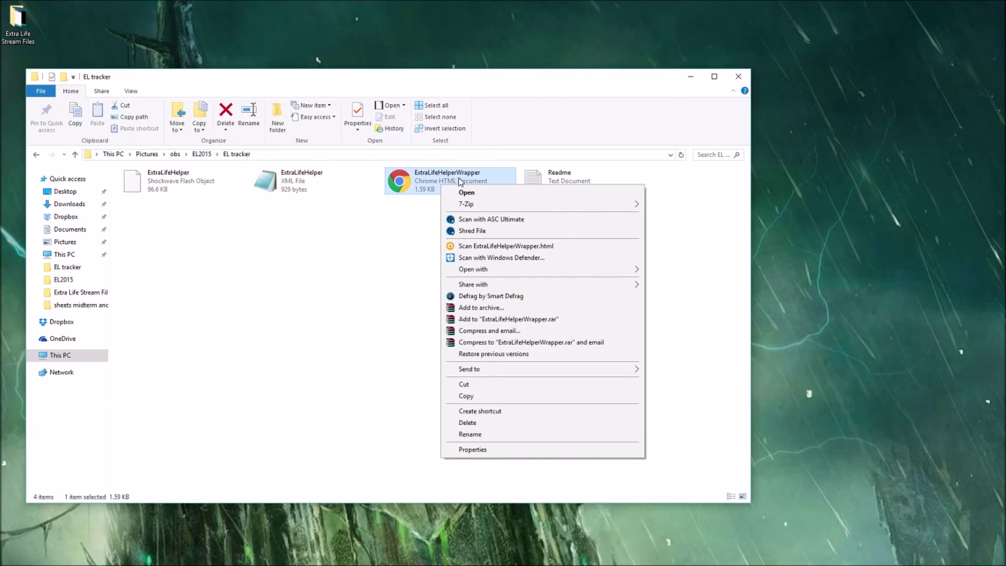
mouse_move(510, 269)
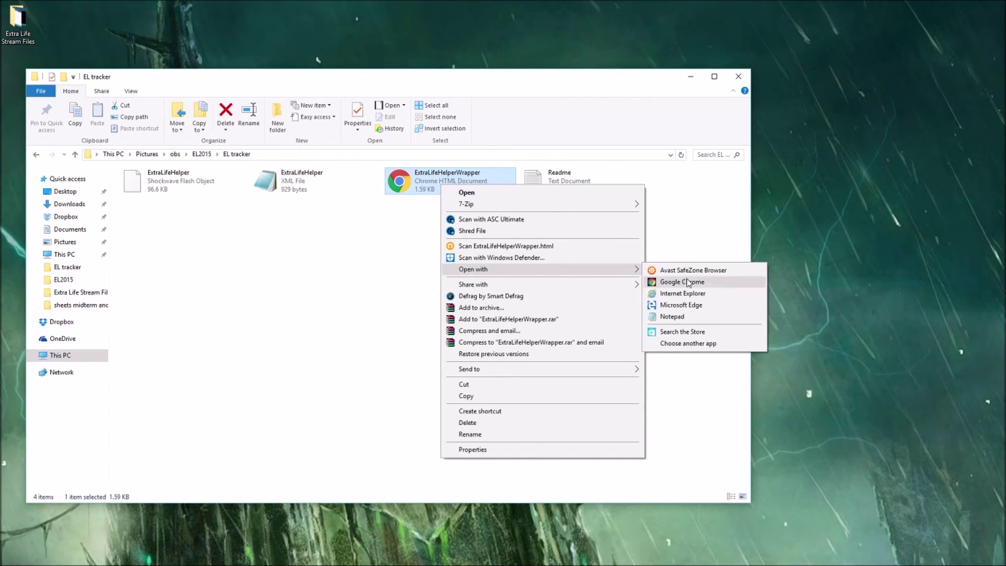
click(683, 318)
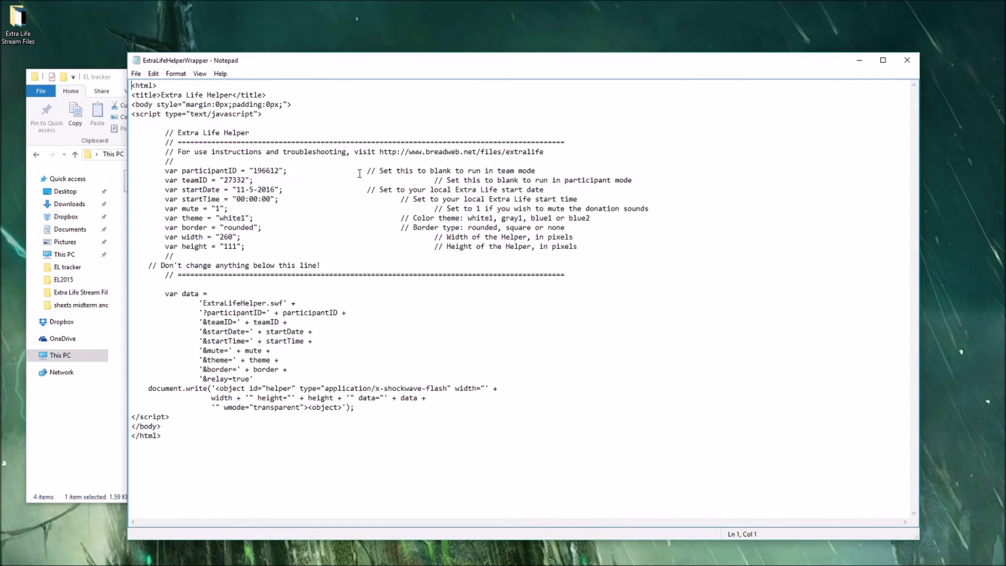
Highlight the participantID value and the teamID value in the helper wrapper's settings.
double_click(267, 172)
click(259, 171)
drag(256, 171, 279, 170)
drag(225, 179, 244, 177)
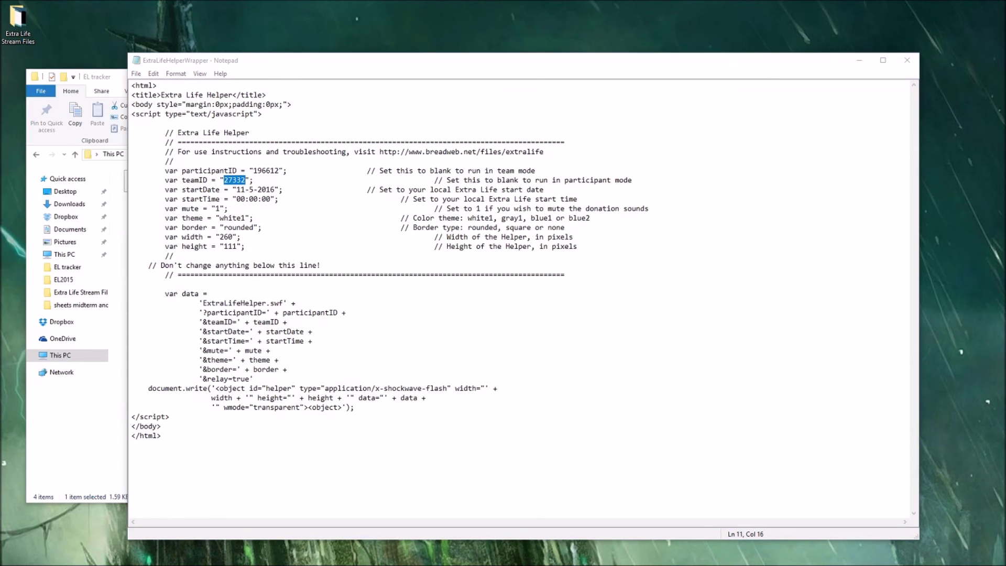
Switch to the Extra Life team page, highlight the team ID at the end of its URL, and minimise the browser.
drag(622, 42, 365, 71)
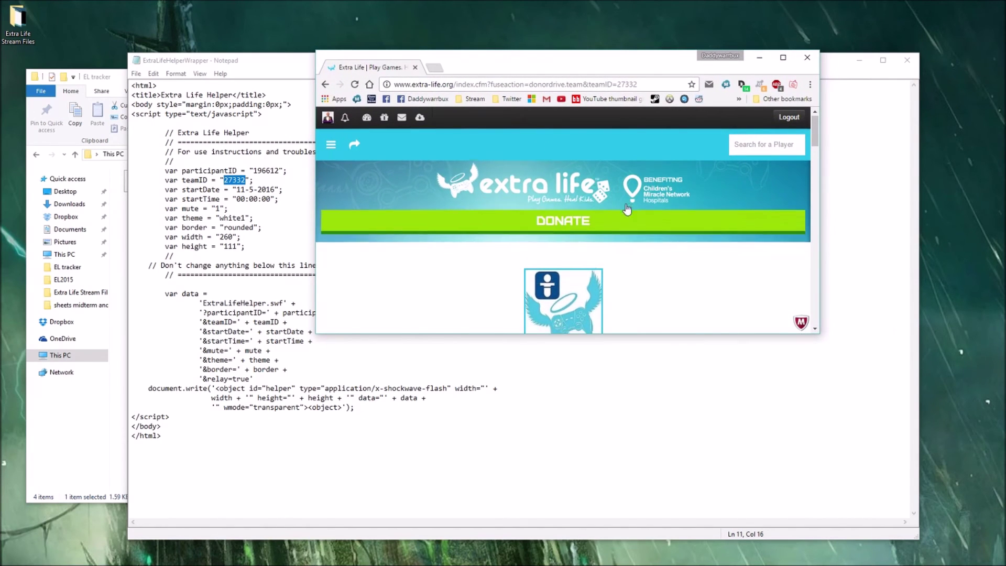
scroll(740, 311, down, 1)
drag(723, 337, 723, 515)
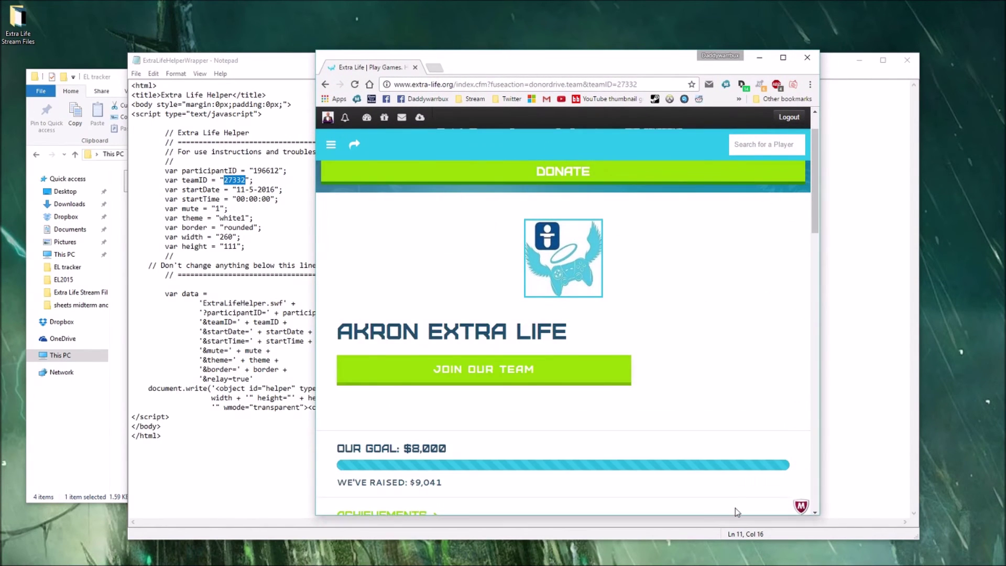
drag(820, 297, 852, 267)
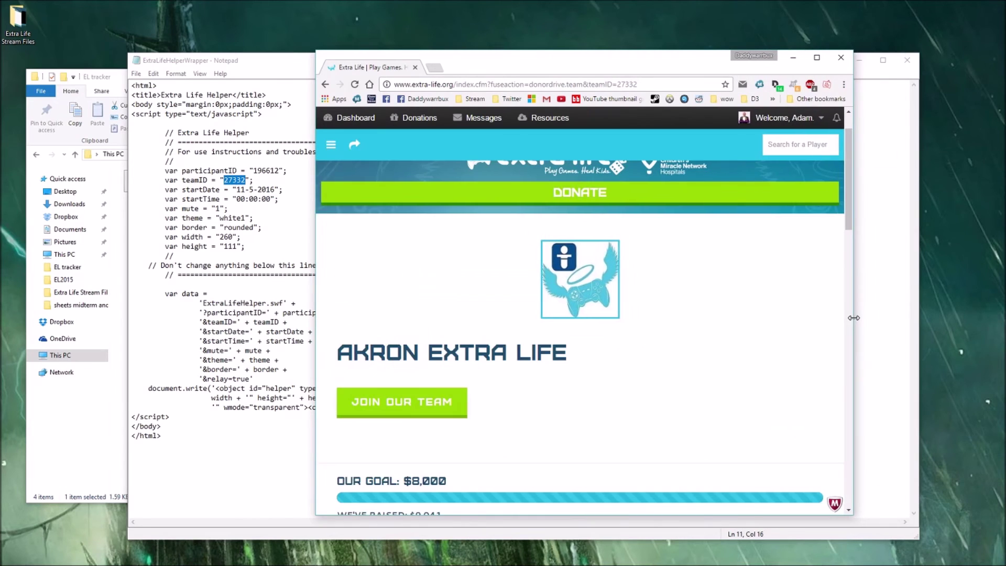
scroll(743, 179, up, 1)
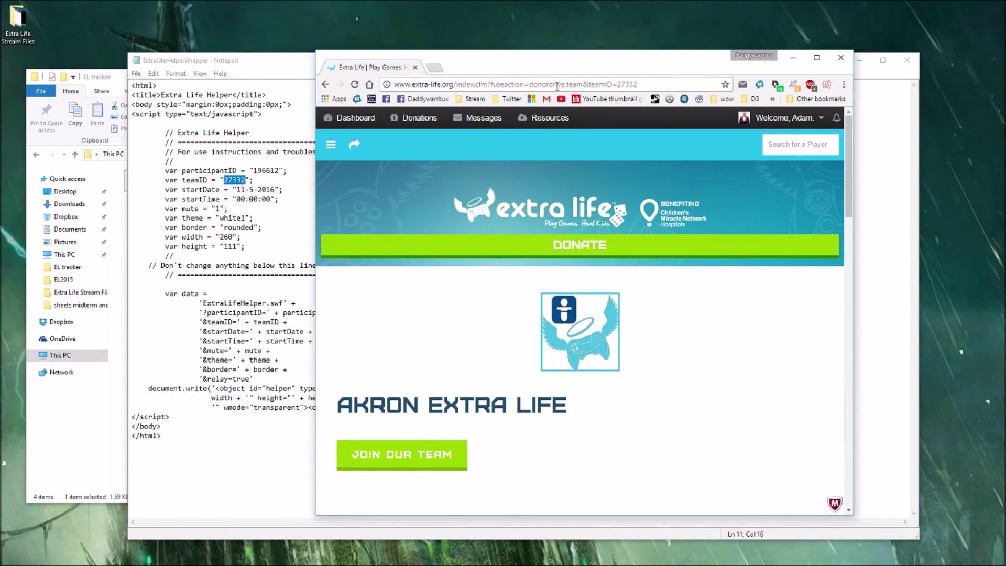
click(626, 85)
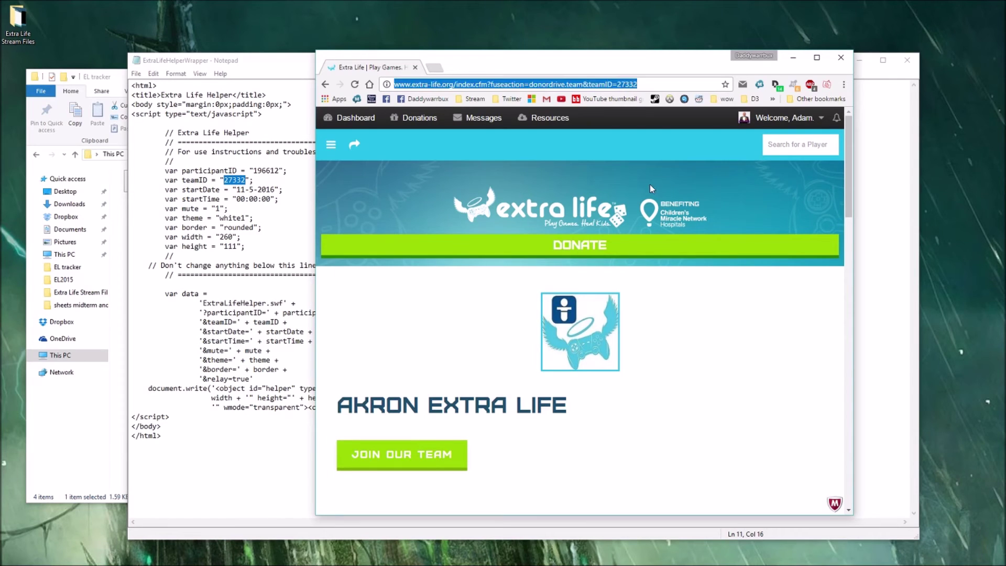
click(636, 85)
drag(616, 84, 638, 83)
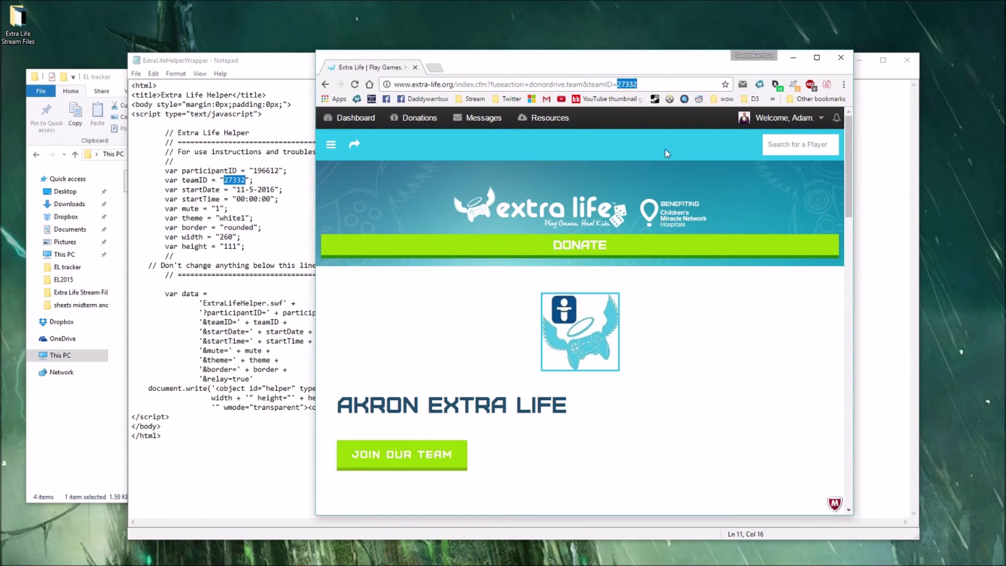
key(super+Down)
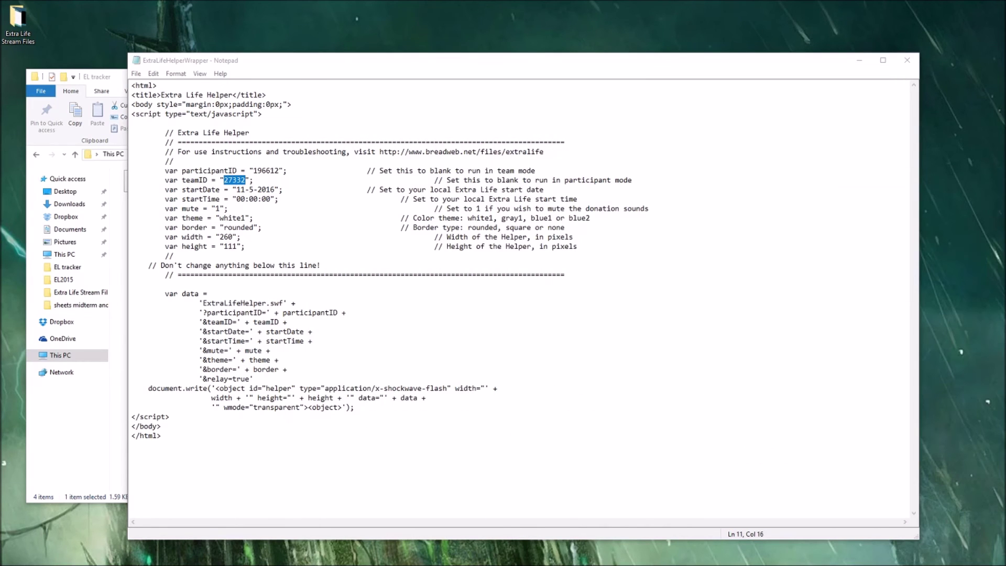
Review the startDate and startTime values in the wrapper's settings and close Notepad.
click(282, 200)
drag(237, 190, 275, 190)
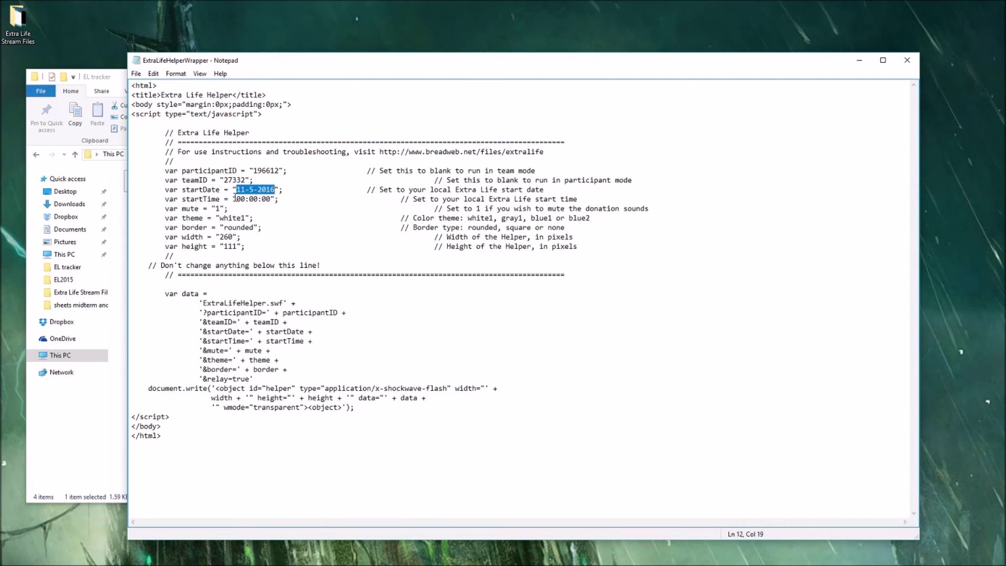
drag(236, 199, 272, 198)
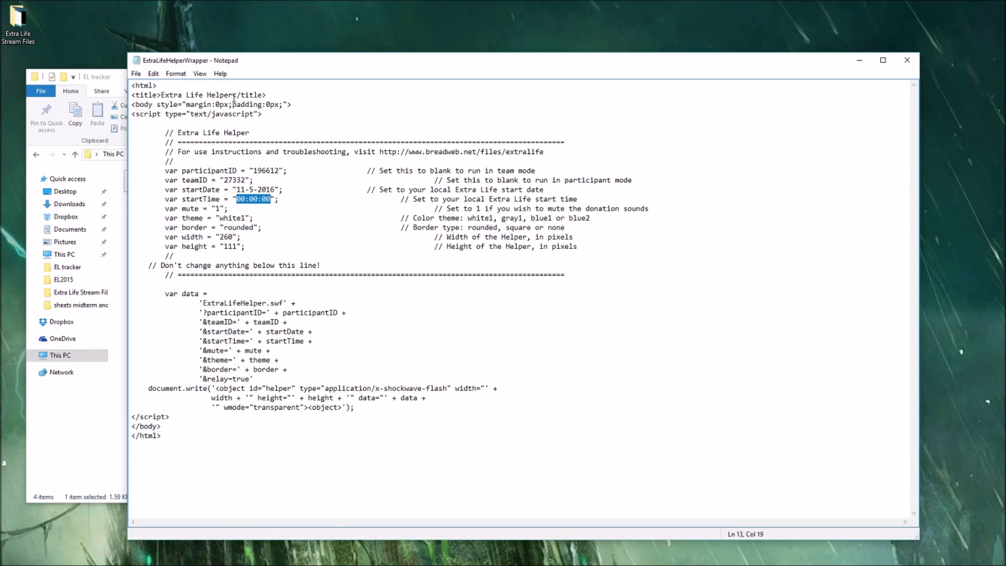
click(907, 60)
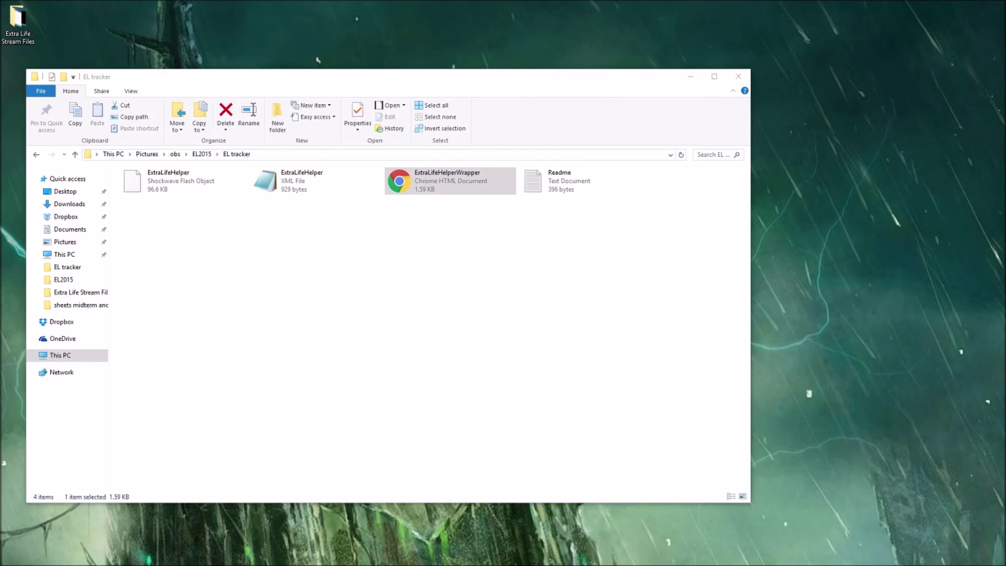
key(alt+Tab)
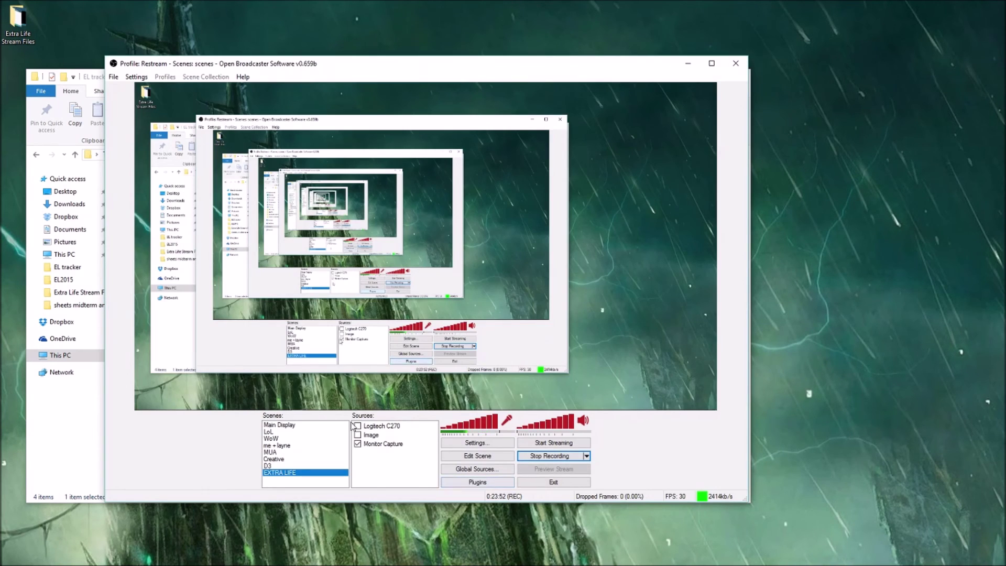
right_click(371, 461)
mouse_move(414, 467)
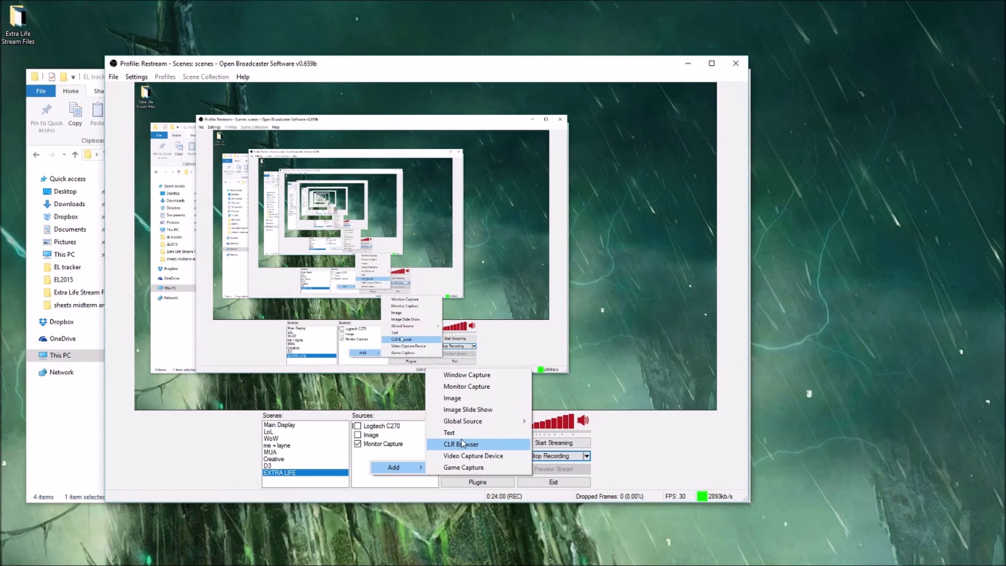
click(470, 448)
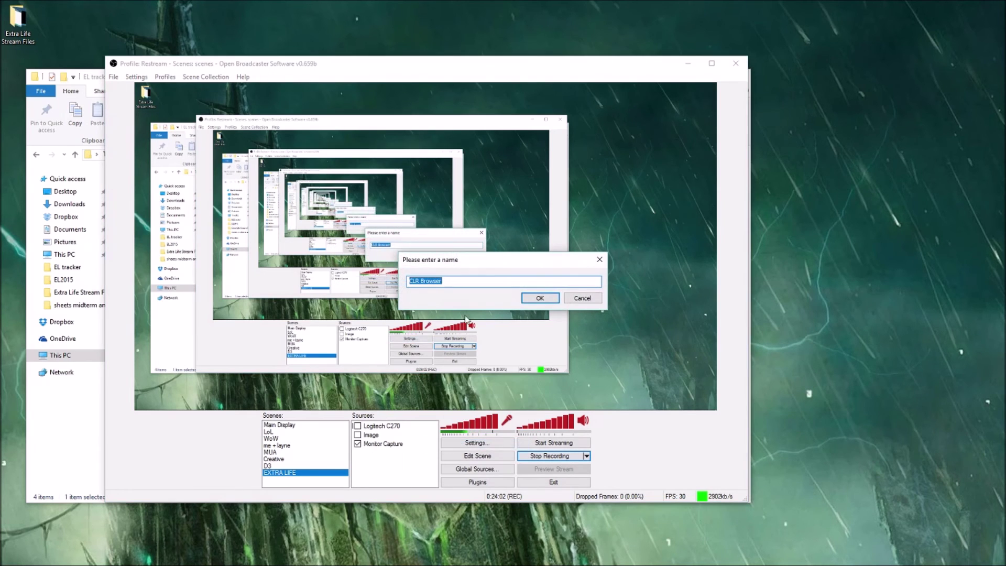
click(543, 300)
drag(422, 153, 394, 108)
click(310, 171)
drag(372, 173, 273, 174)
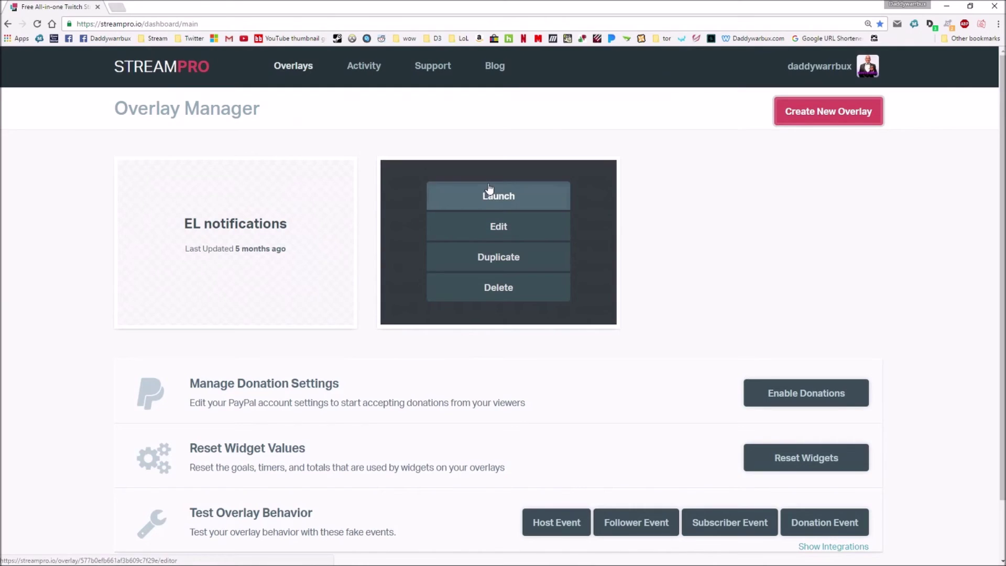
Launch the Extra Life goal overlay from the StreamPro Overlay Manager, copy its URL, and close the overlay page.
click(499, 196)
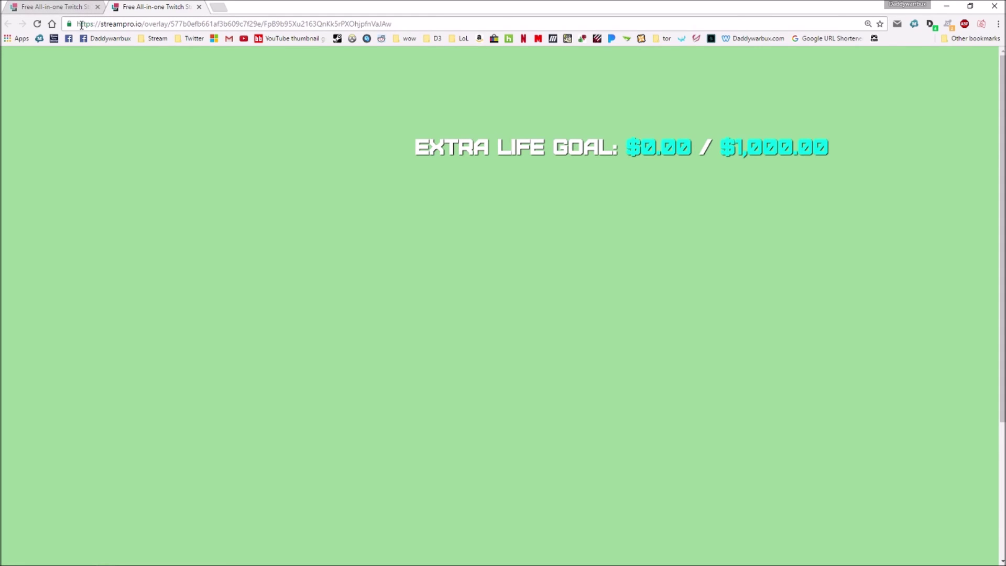
right_click(308, 21)
click(322, 62)
click(199, 7)
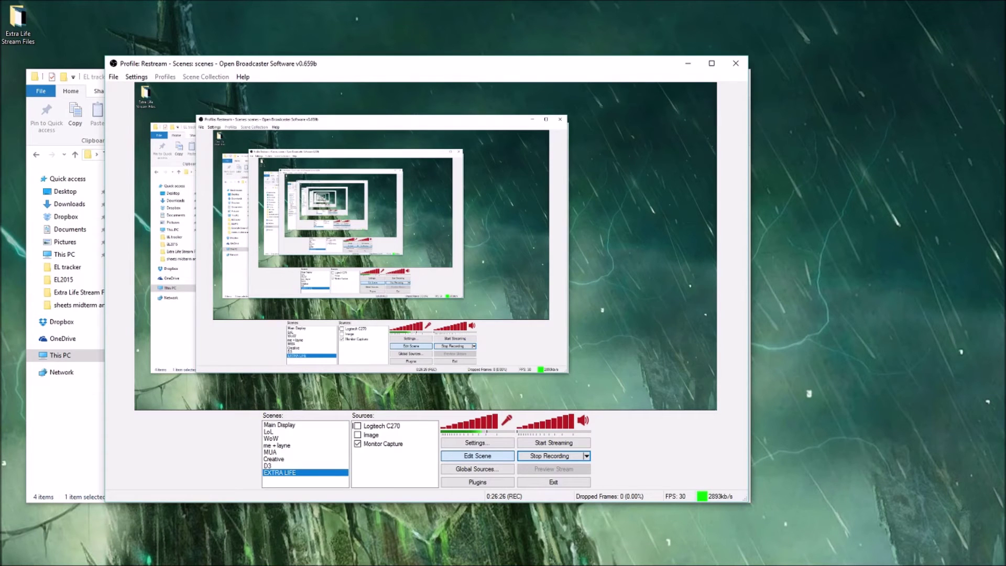
Add a CLR Browser source to the EXTRA LIFE scene in OBS, accepting the default name.
right_click(370, 473)
mouse_move(396, 482)
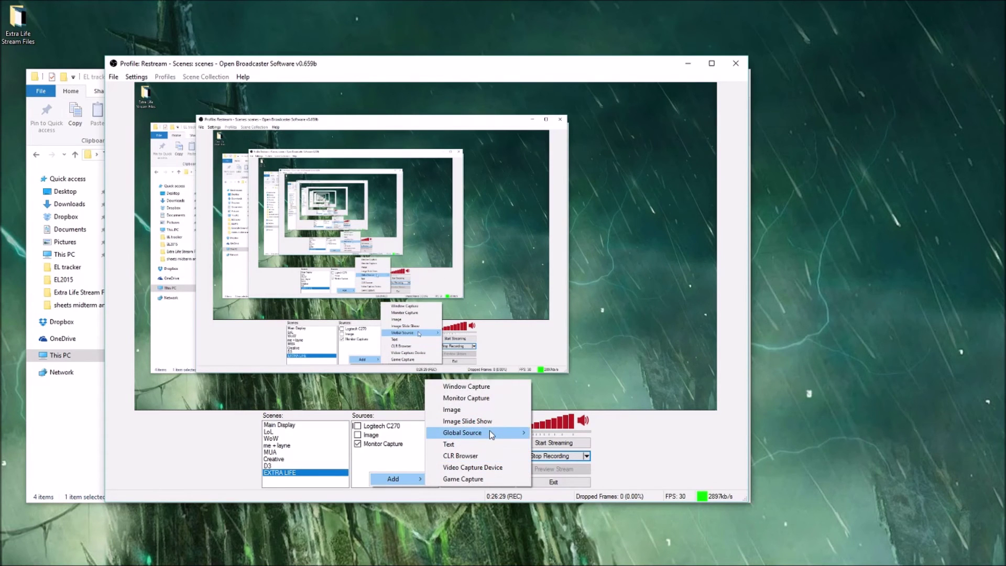
mouse_move(488, 432)
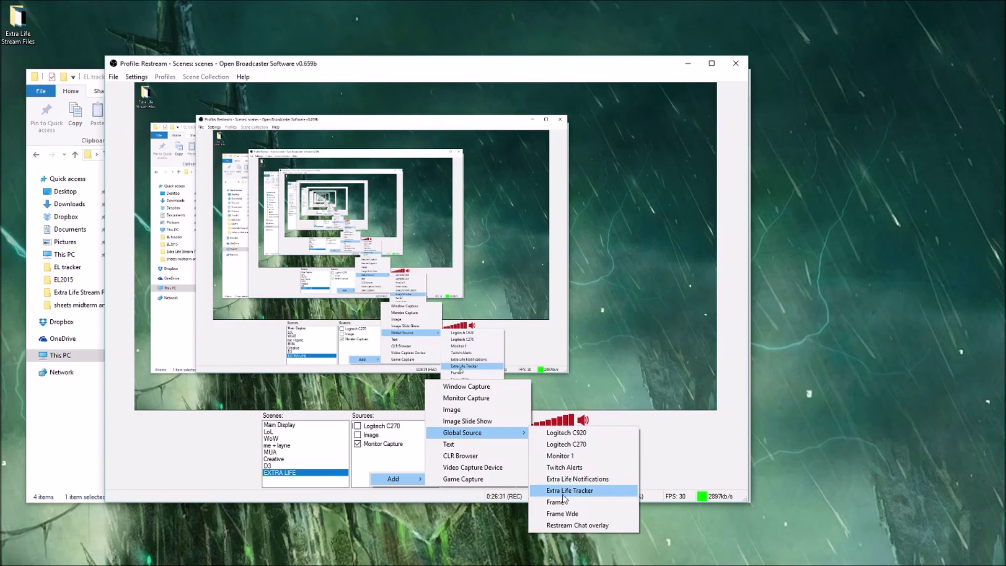
click(477, 457)
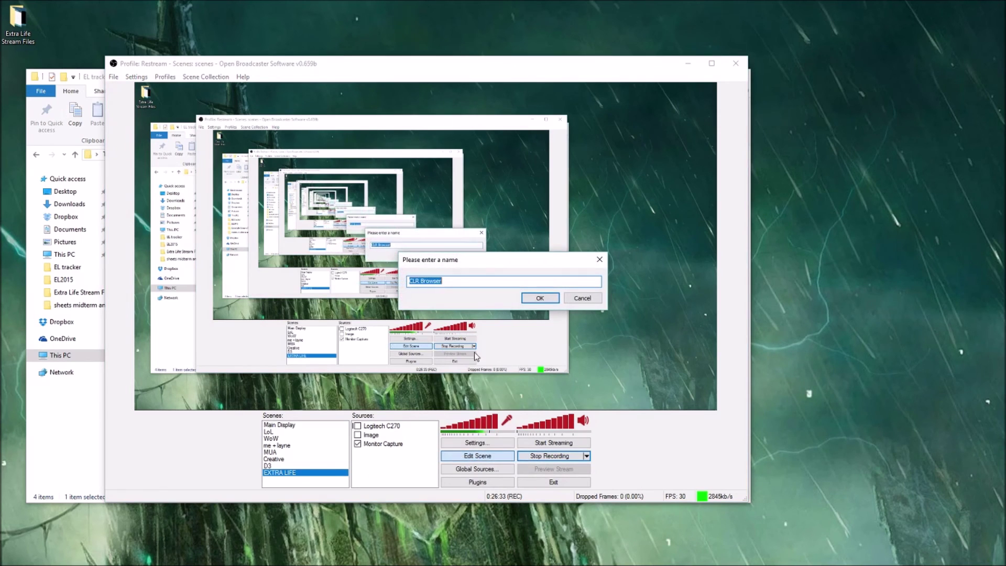
click(522, 301)
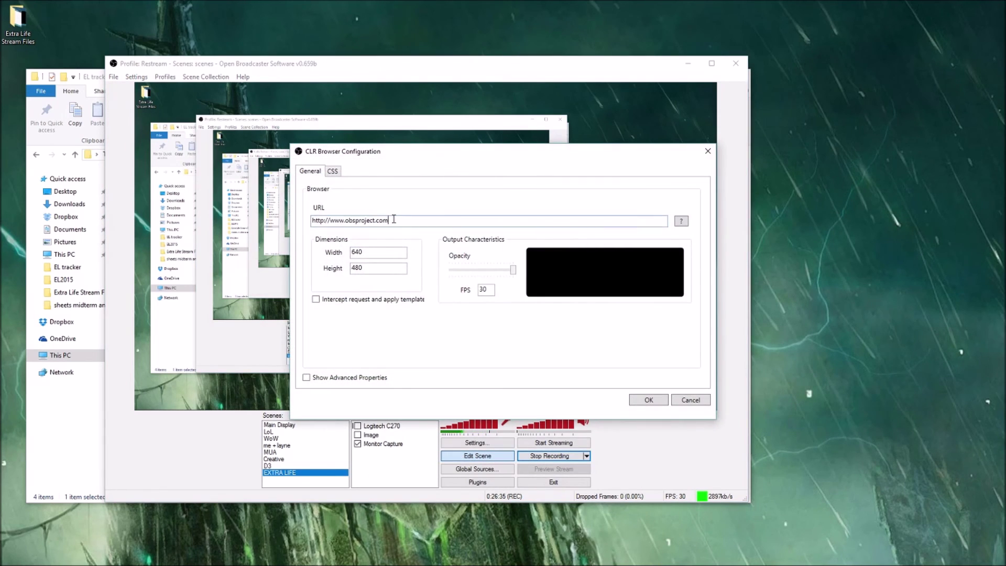
Configure the CLR Browser source with the copied overlay URL, a width of 1920 and a height of 1080.
double_click(356, 219)
key(ctrl+v)
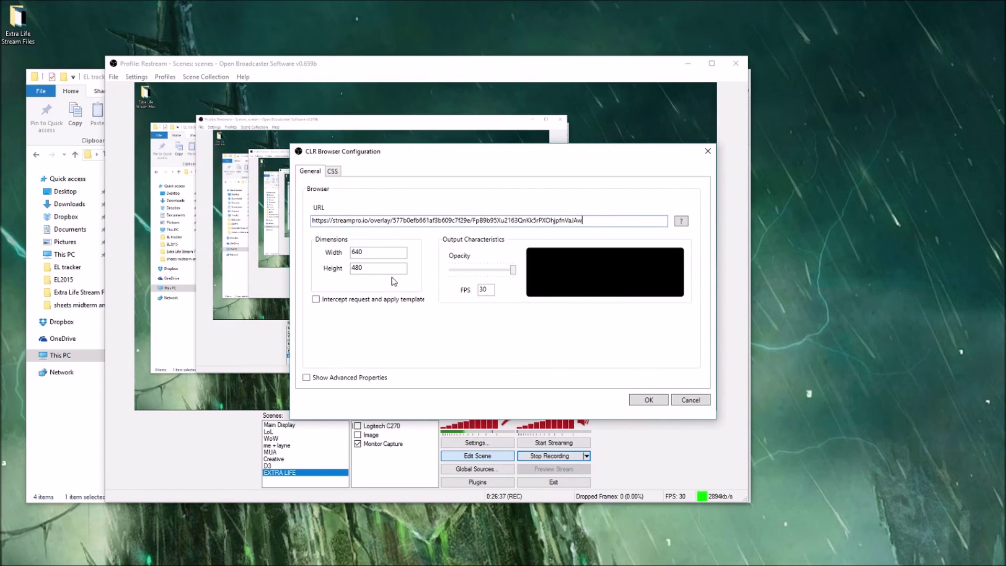
double_click(371, 256)
text(1920)
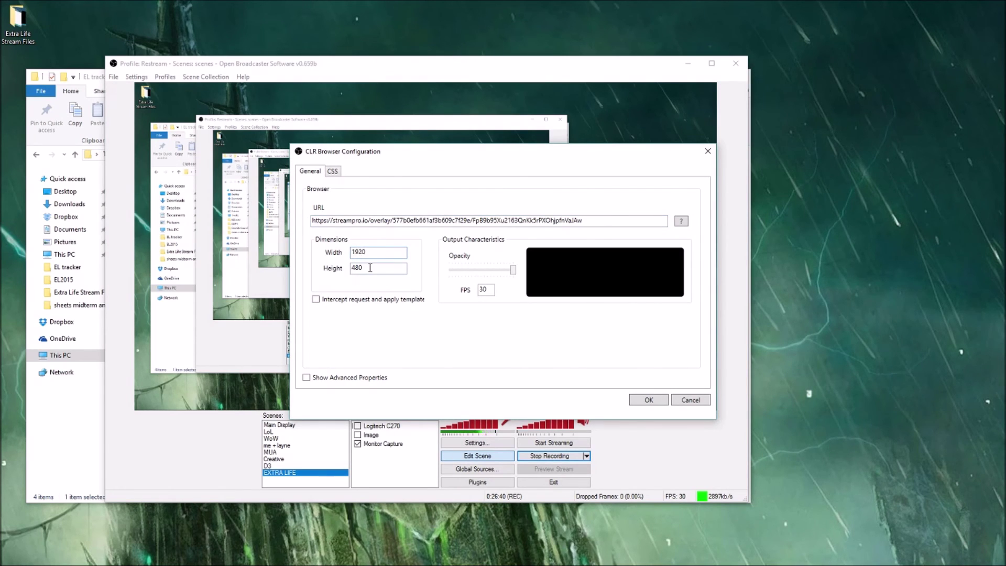
key(Tab)
text(1080)
click(649, 400)
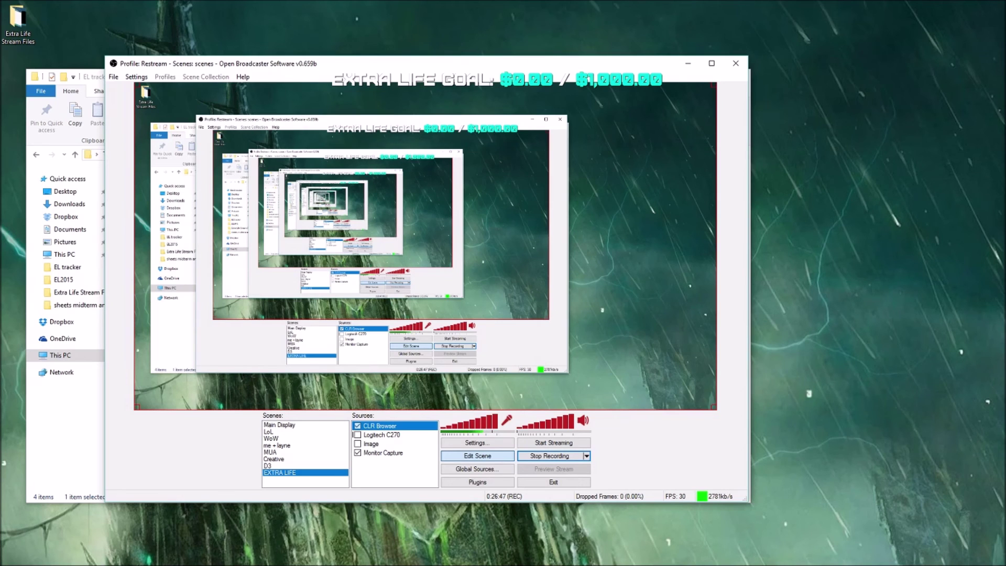
Move the goal overlay to the upper edge of the scene, and minimise and reopen the OBS window.
drag(430, 277, 473, 99)
click(688, 63)
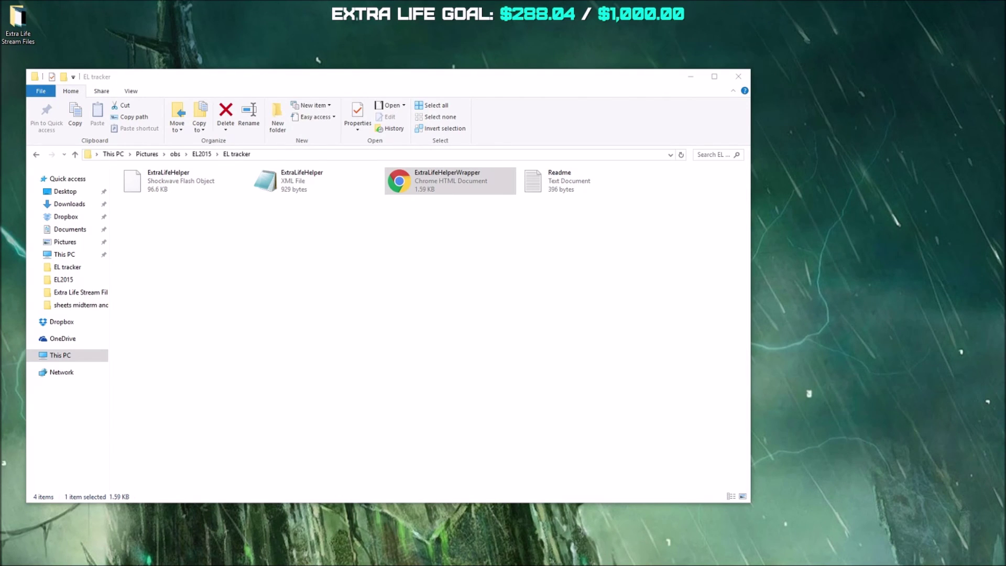
key(alt+Tab)
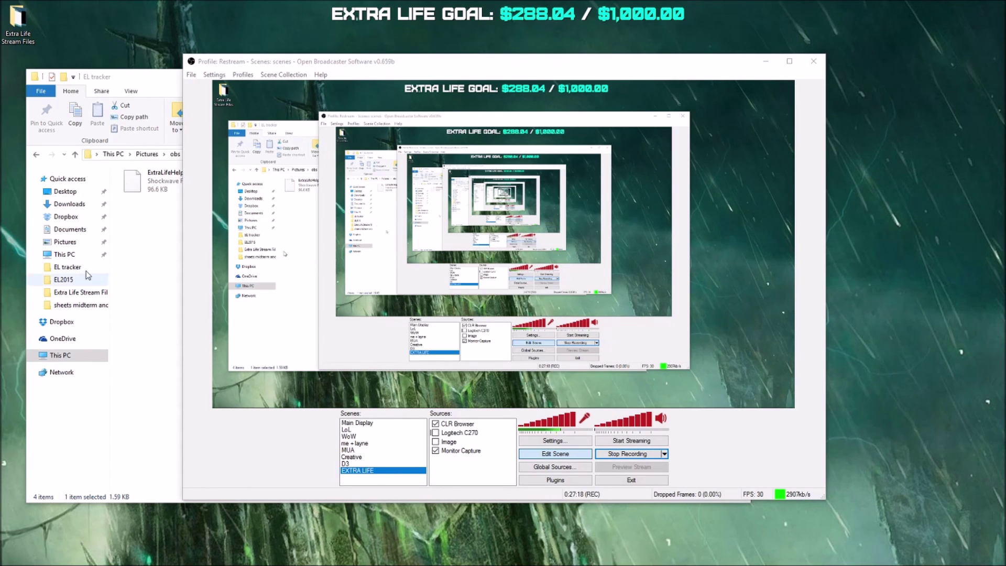
Open ExtraLifeHelperWrapper from the EL tracker folder in the browser and copy its local file address.
click(153, 246)
double_click(407, 180)
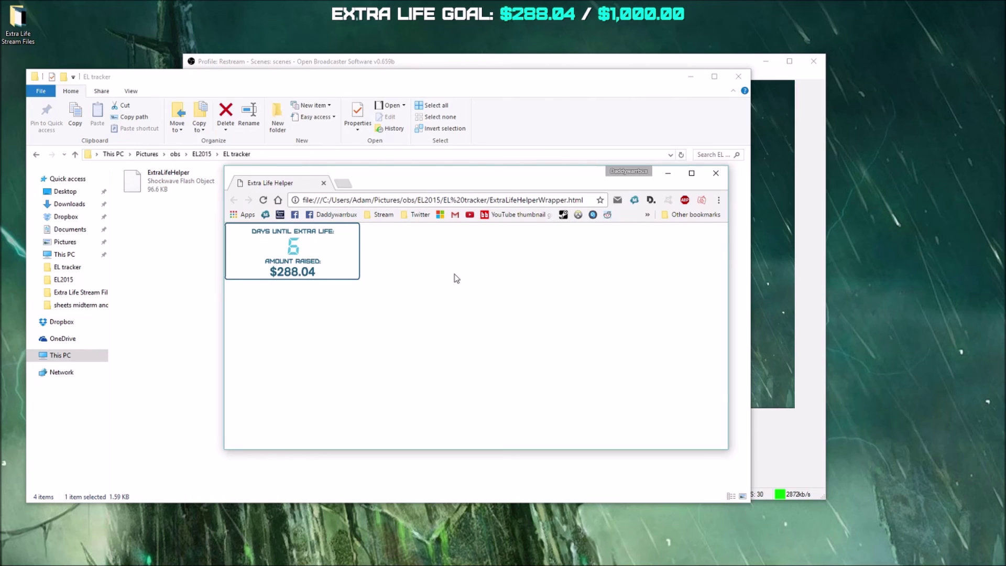
right_click(392, 204)
click(419, 246)
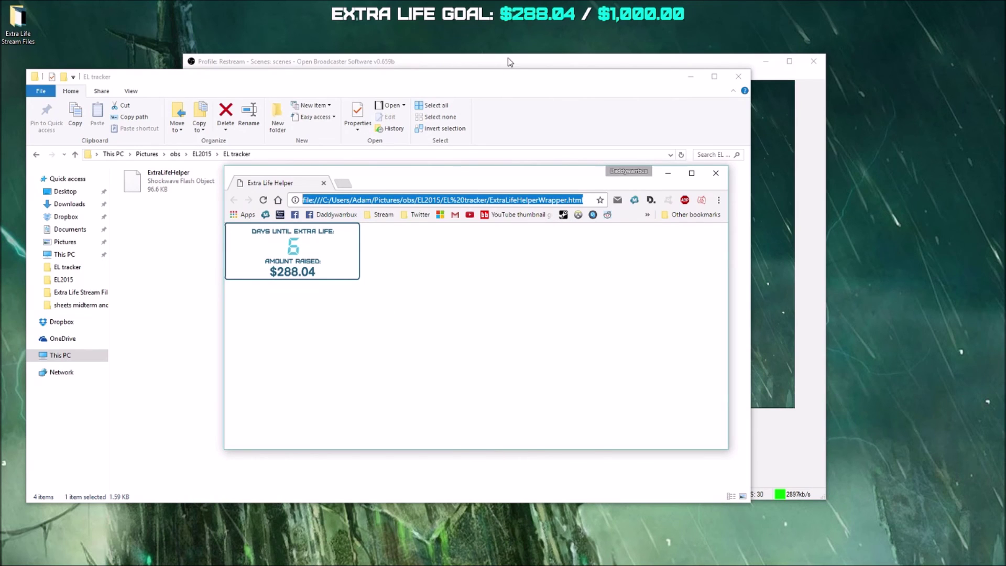
Add a second CLR Browser source in OBS using the copied tracker file address, and move it to the scene's upper-right corner.
click(507, 58)
right_click(472, 476)
mouse_move(515, 482)
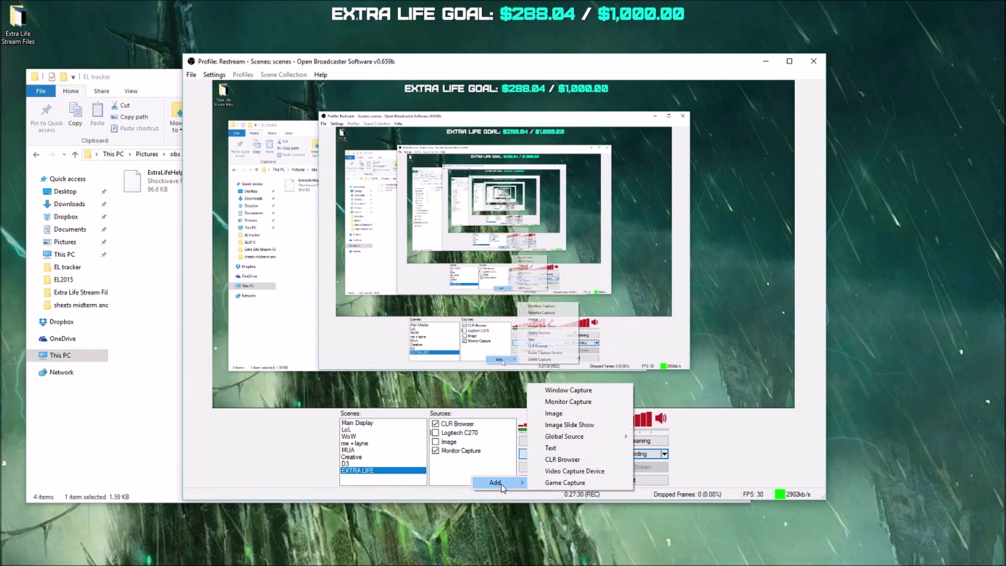
click(563, 457)
click(544, 299)
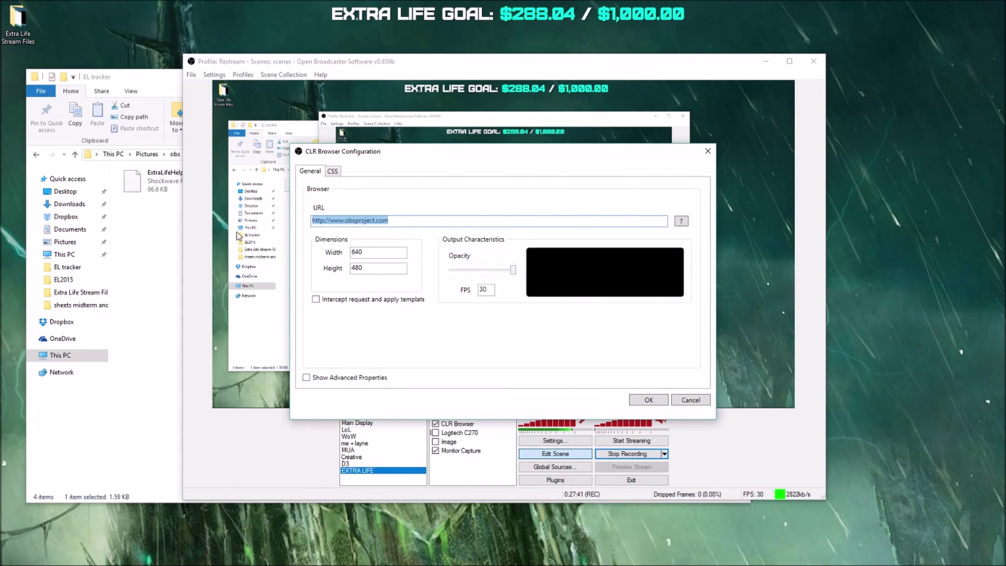
key(ctrl+v)
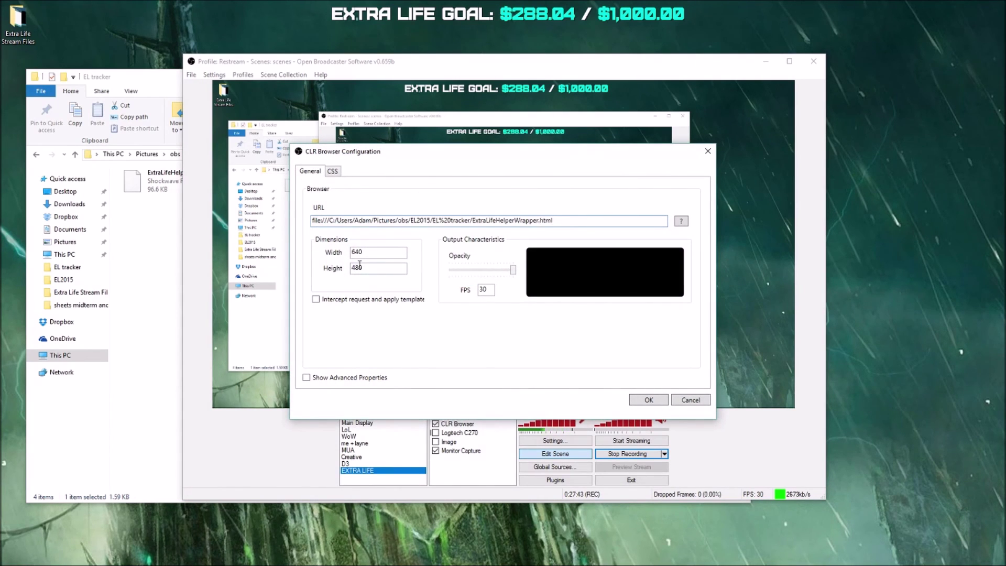
click(649, 399)
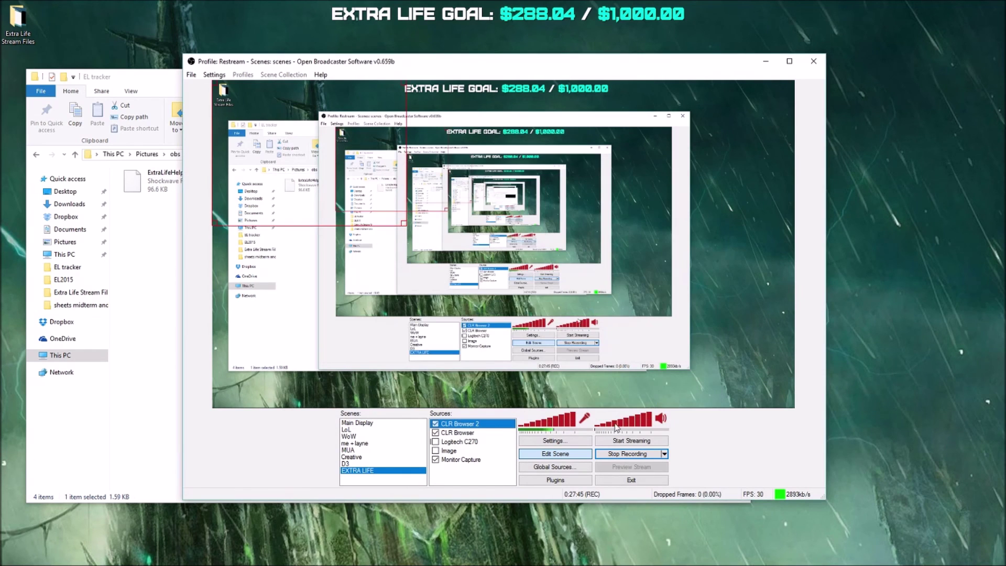
drag(319, 157, 821, 167)
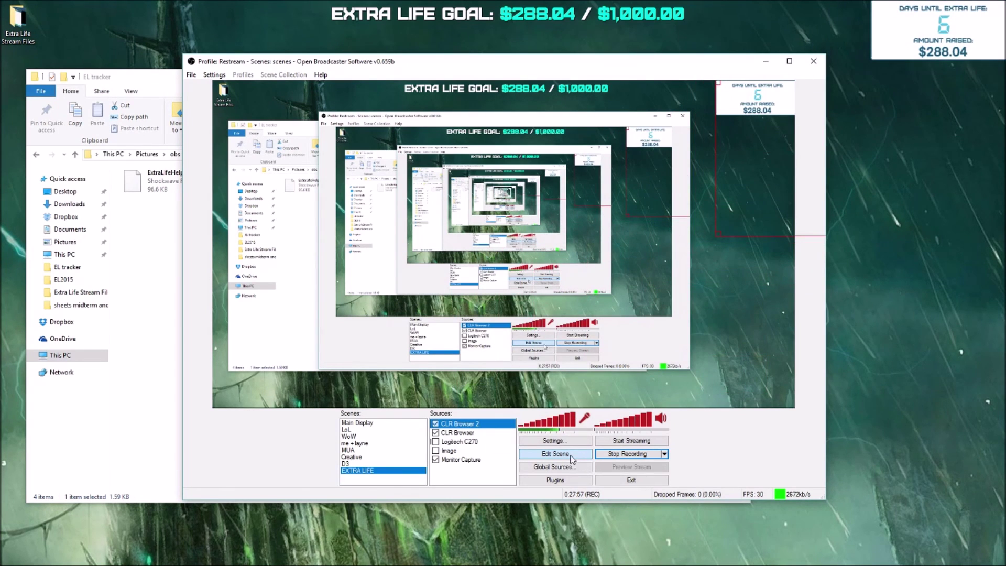